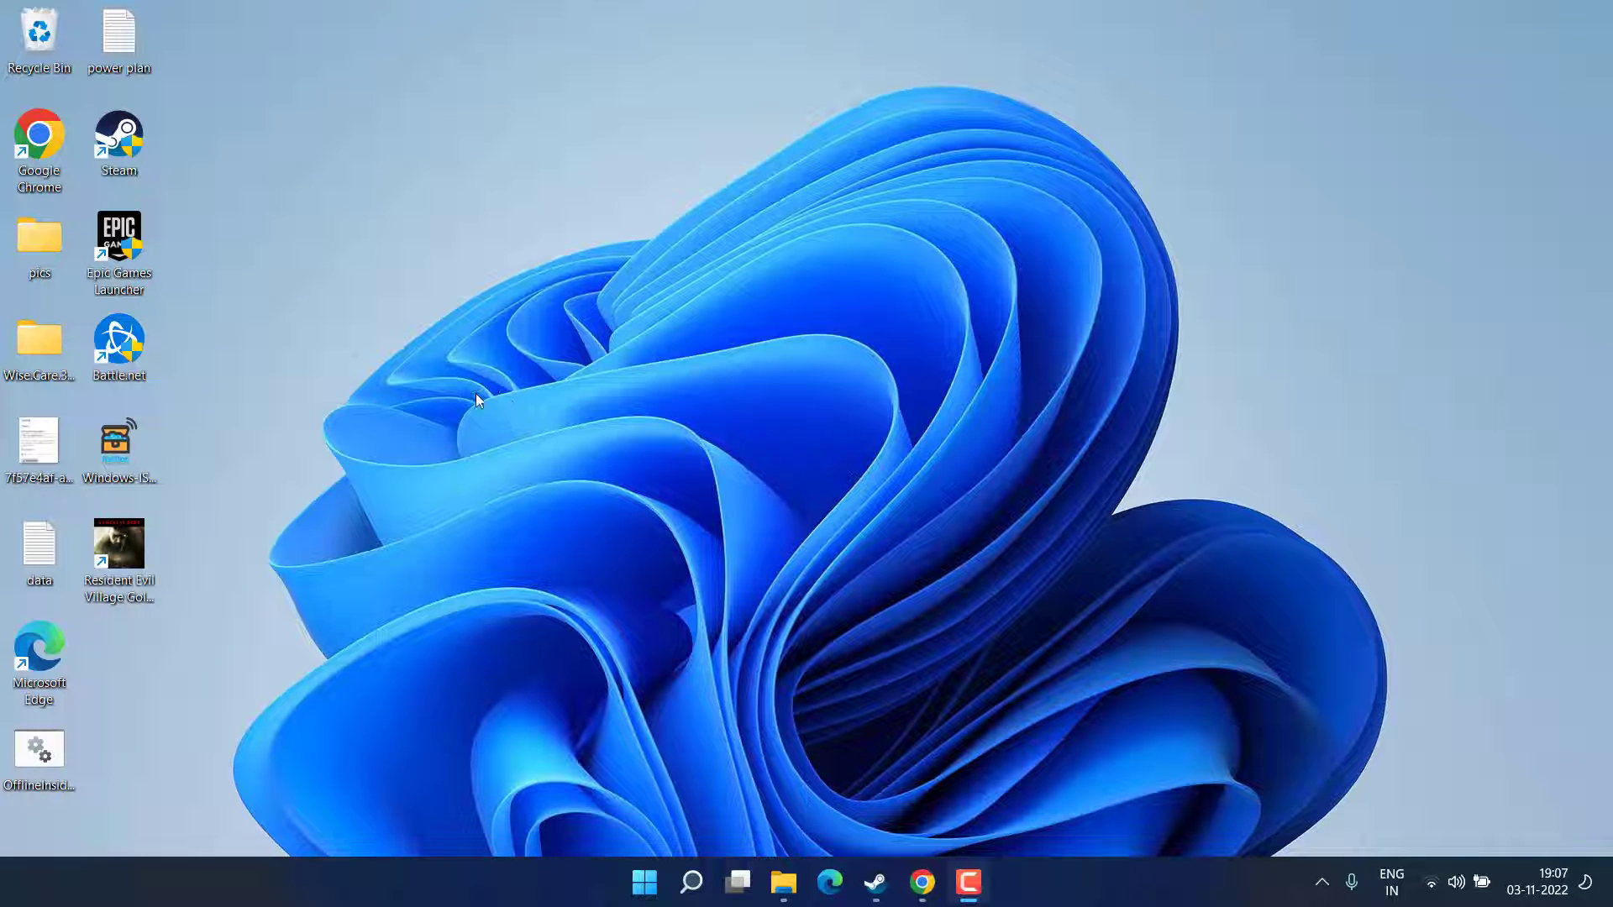
# Step: Set the Steam shortcut's compatibility to always run as administrator and apply it
pyautogui.rightClick(124, 138)
pyautogui.click(210, 410)
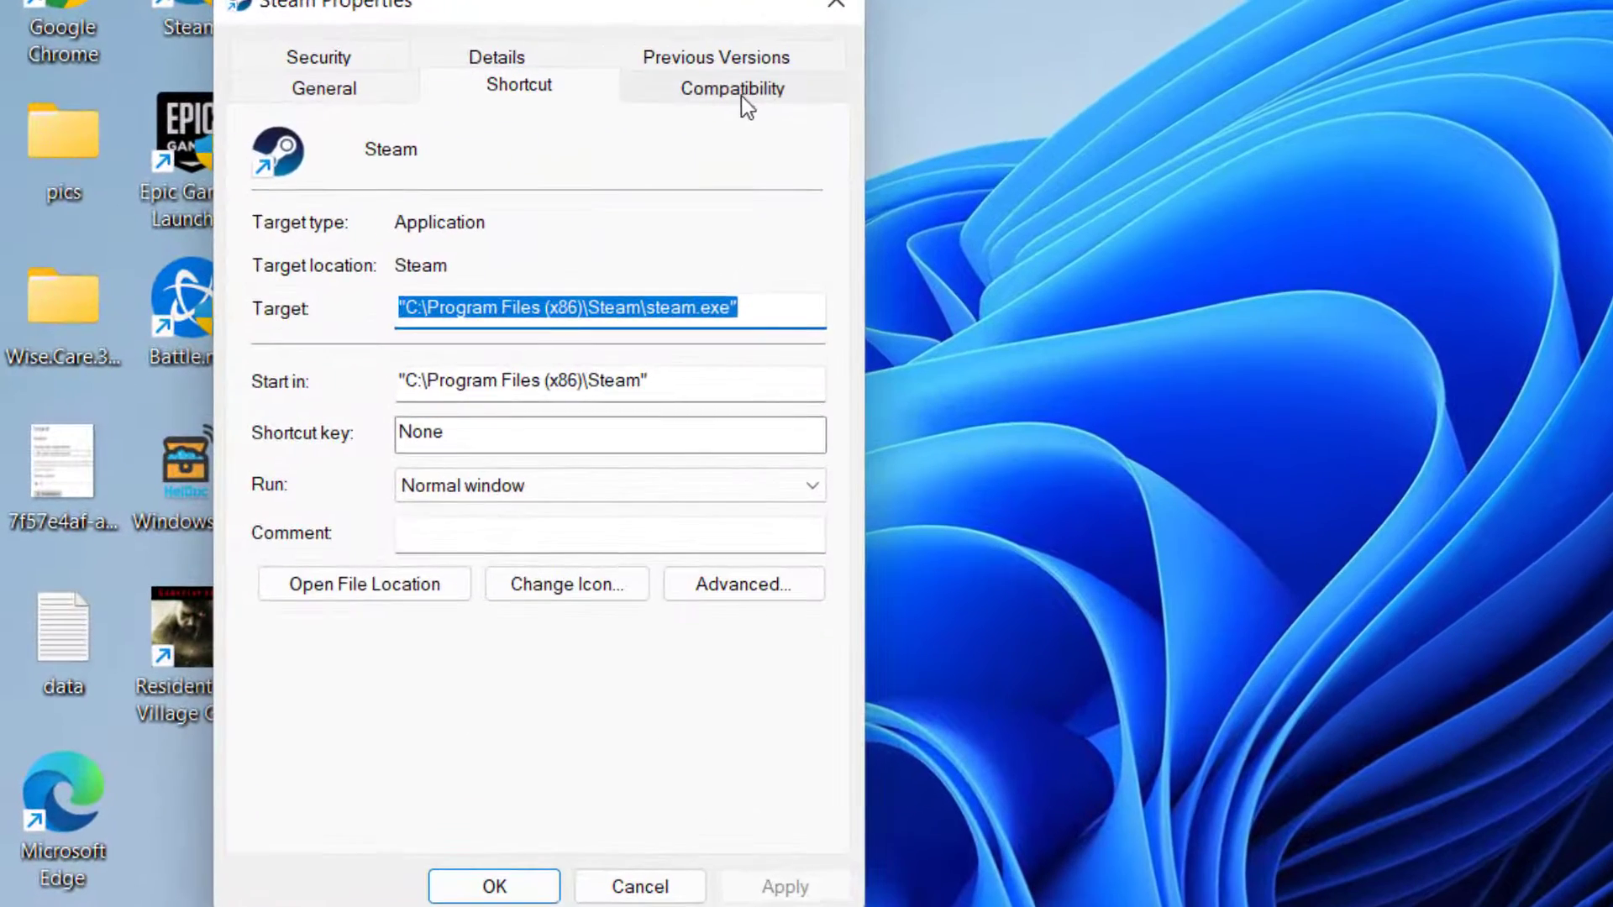
pyautogui.click(743, 95)
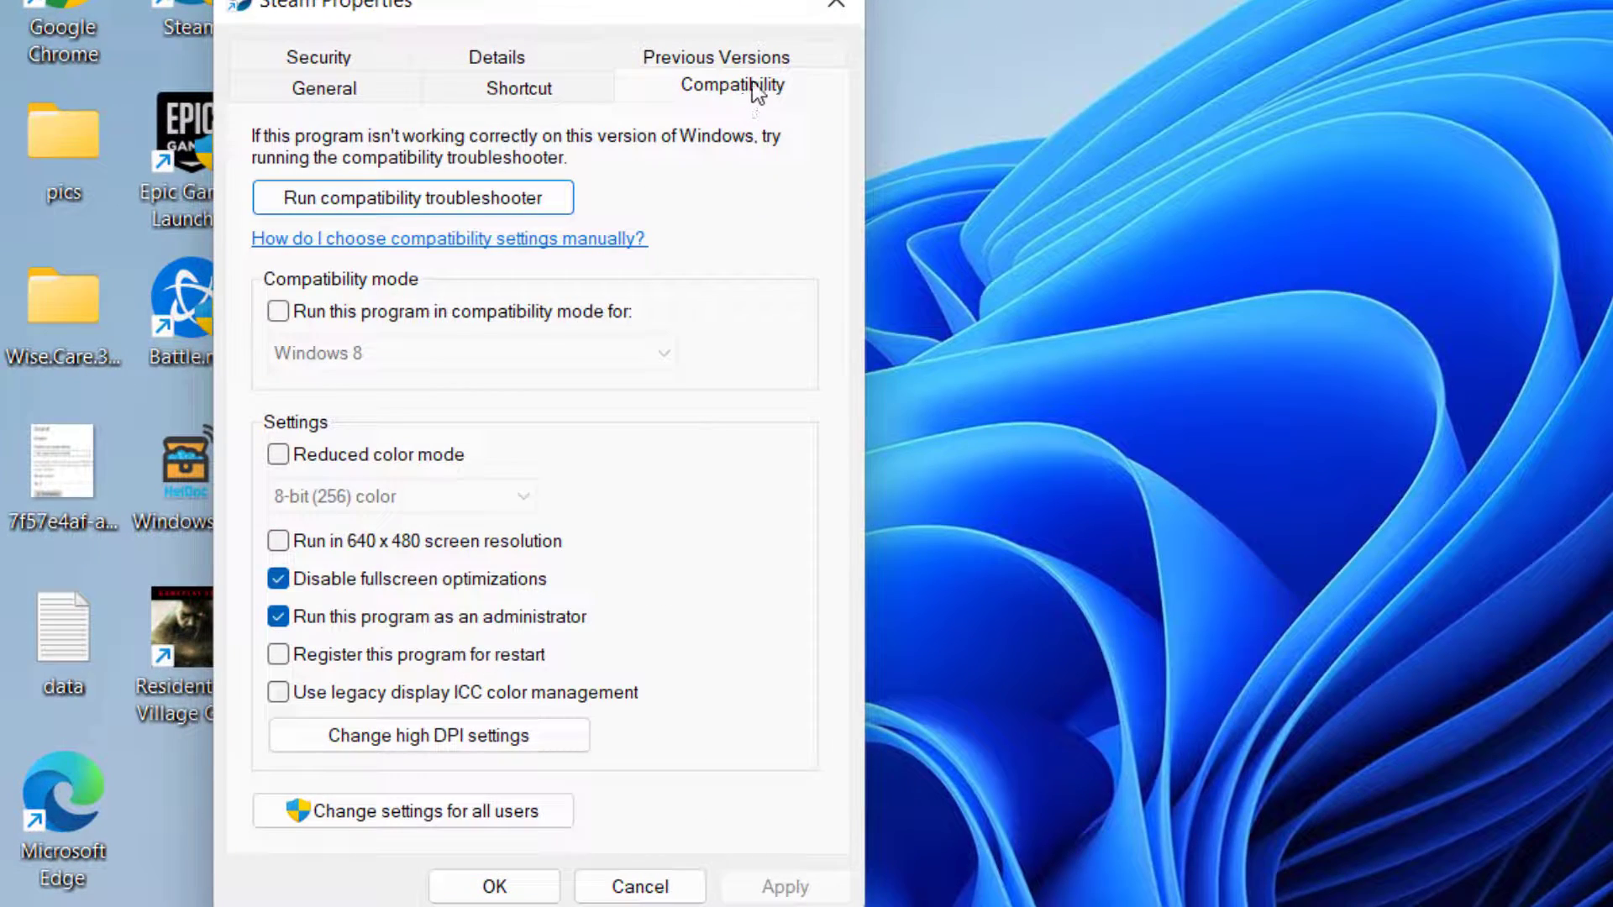
pyautogui.click(367, 621)
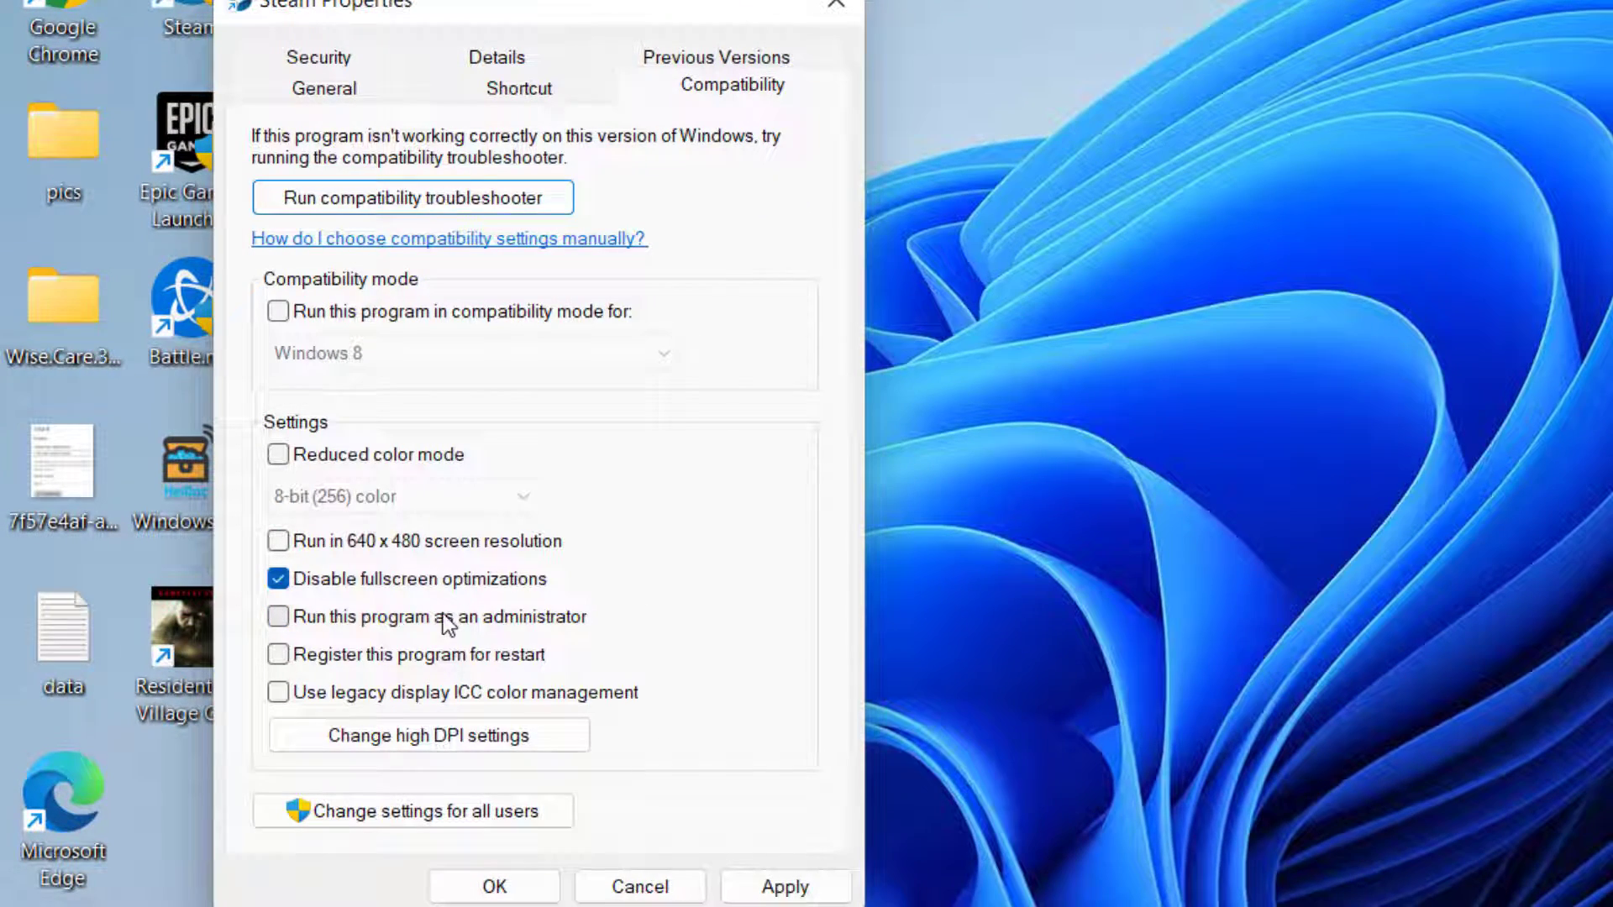
pyautogui.click(389, 624)
pyautogui.click(781, 886)
pyautogui.click(376, 803)
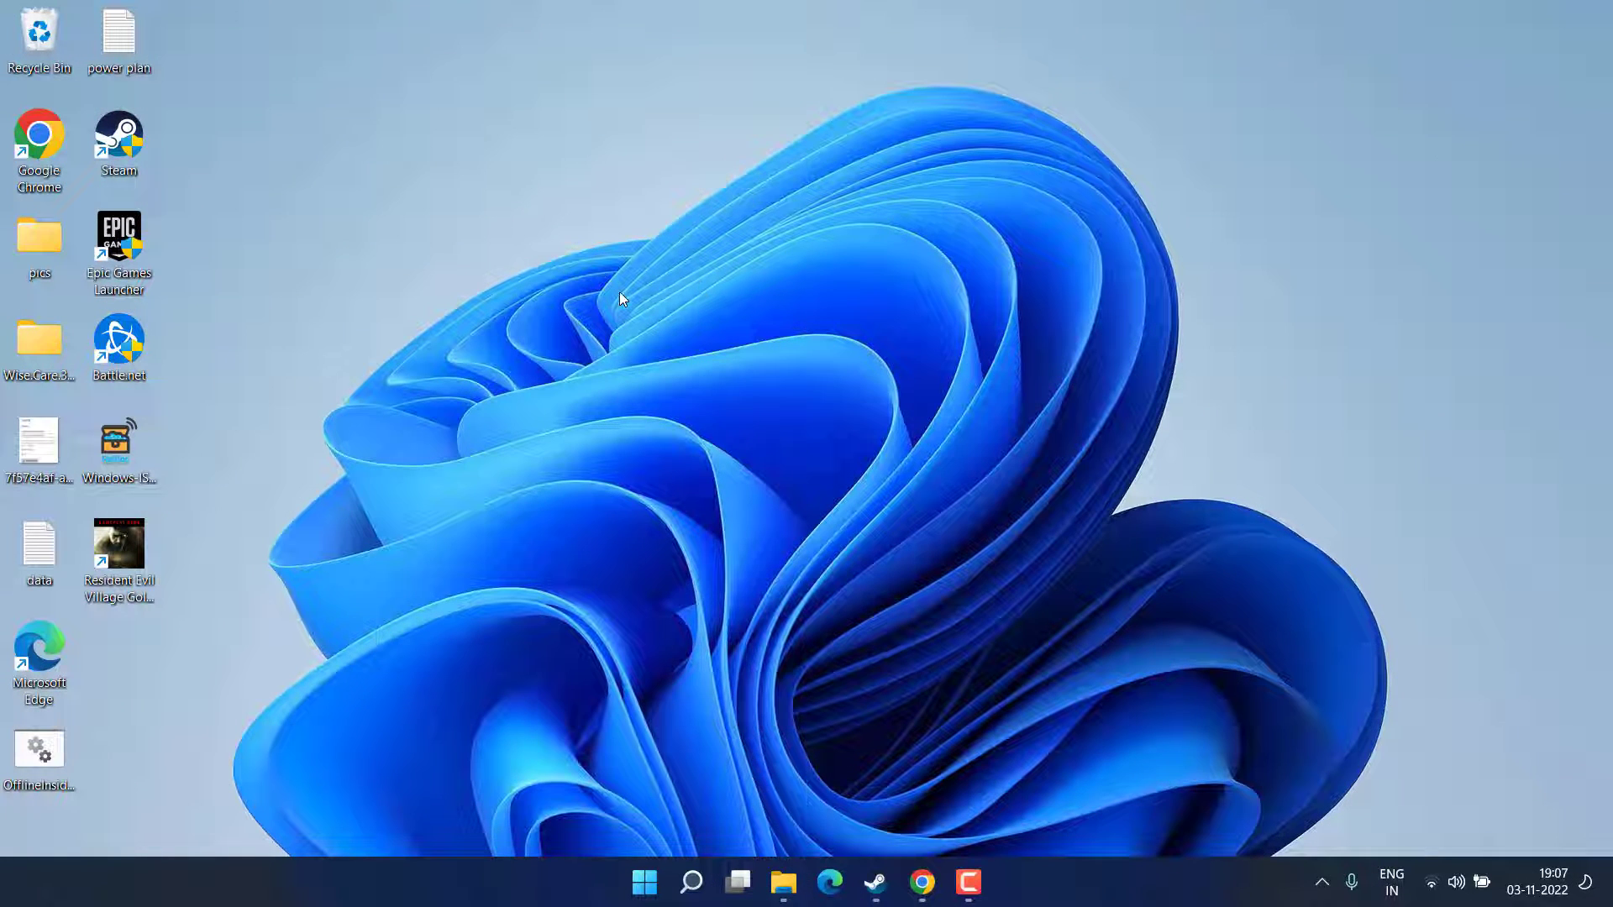
# Step: Browse Resident Evil Village's local files from the Steam library
pyautogui.click(873, 881)
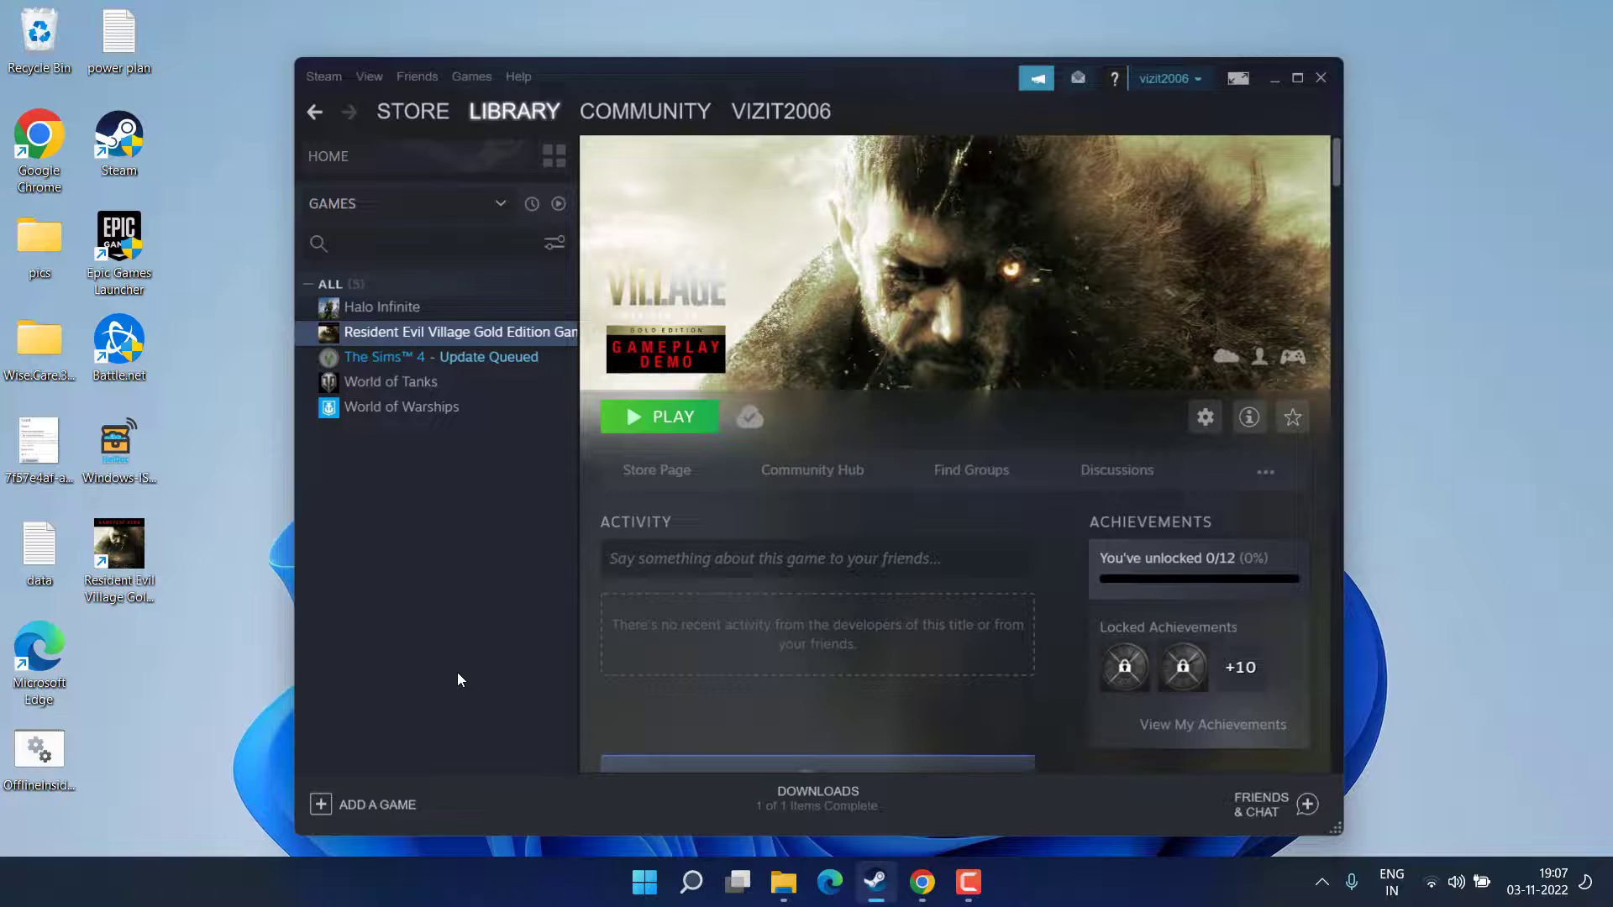
pyautogui.rightClick(483, 331)
pyautogui.moveTo(515, 425)
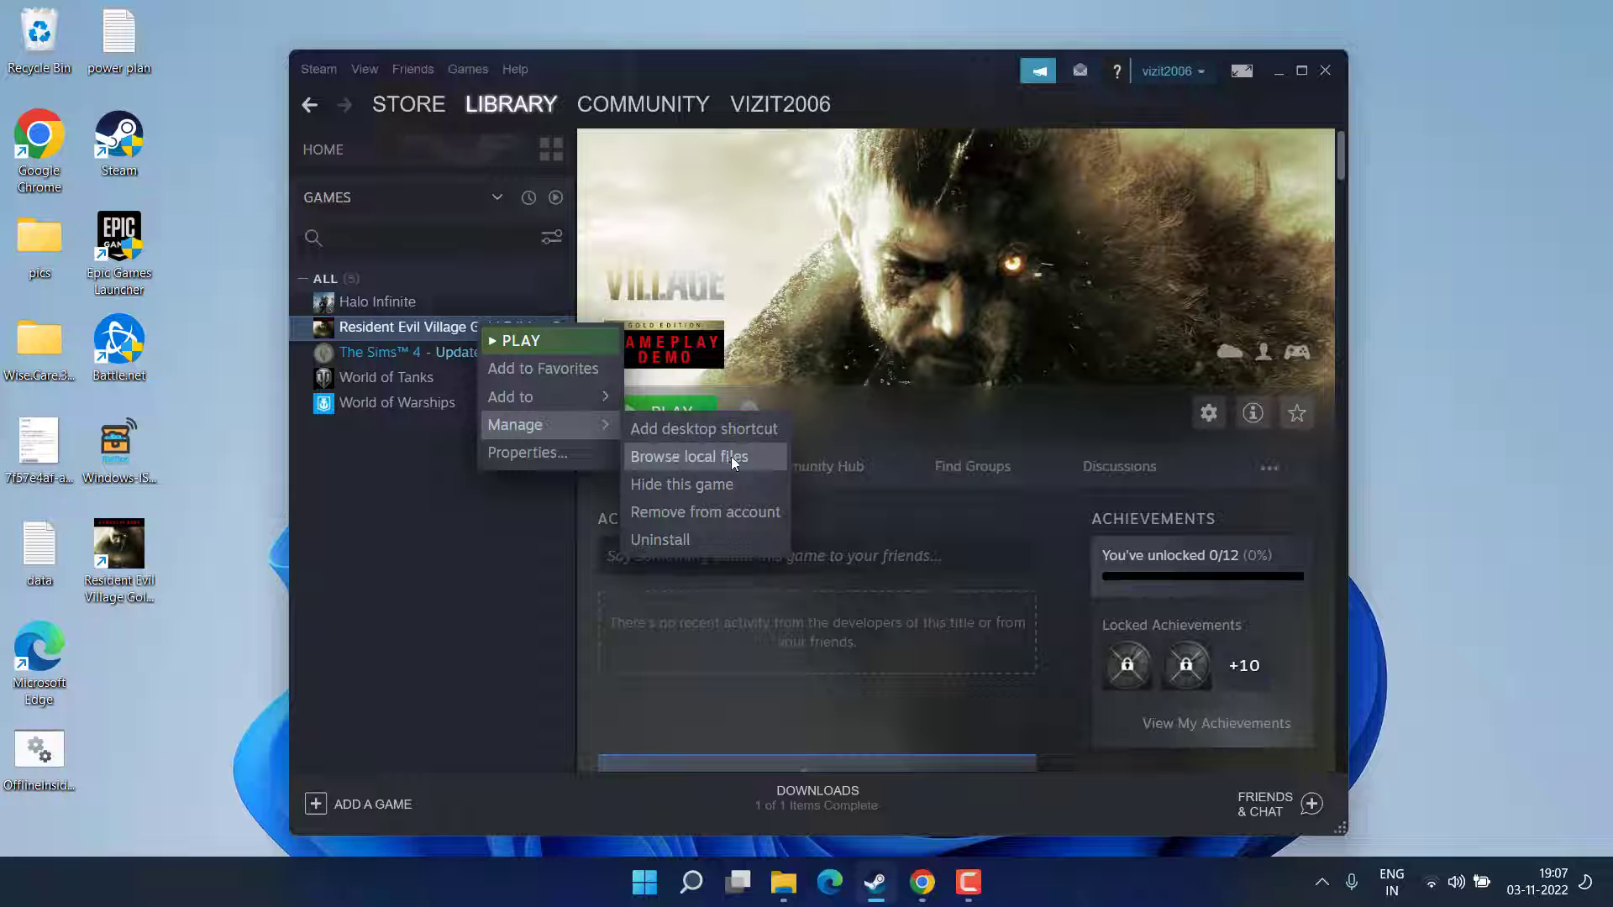
pyautogui.click(685, 455)
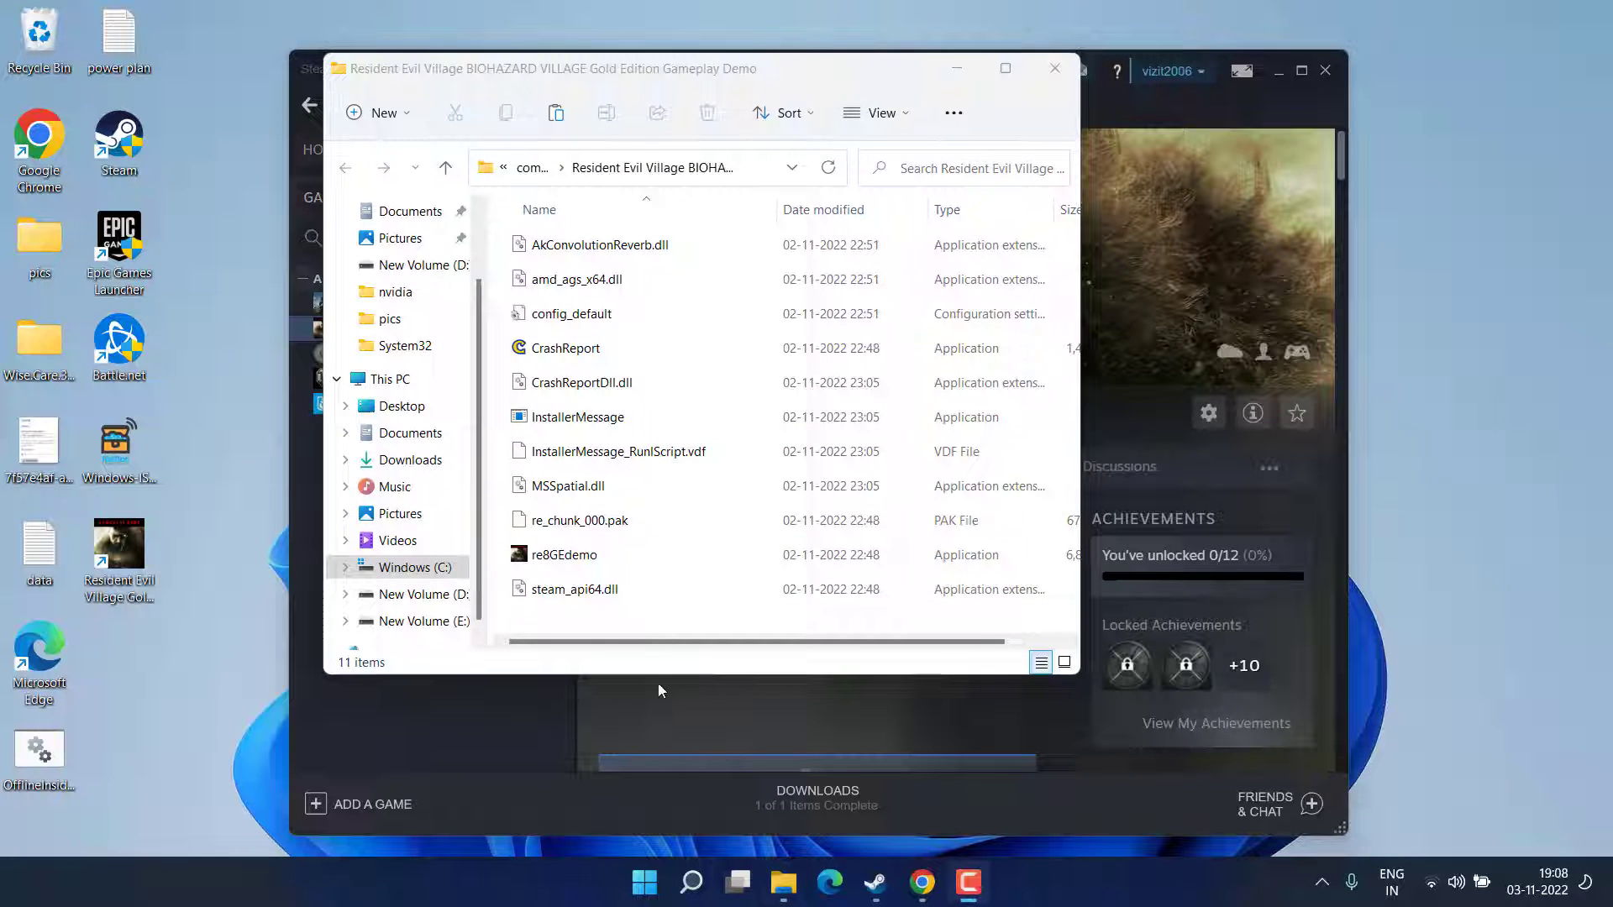
# Step: Disable fullscreen optimizations for re8GEdemo, then close the game folder window
pyautogui.click(606, 426)
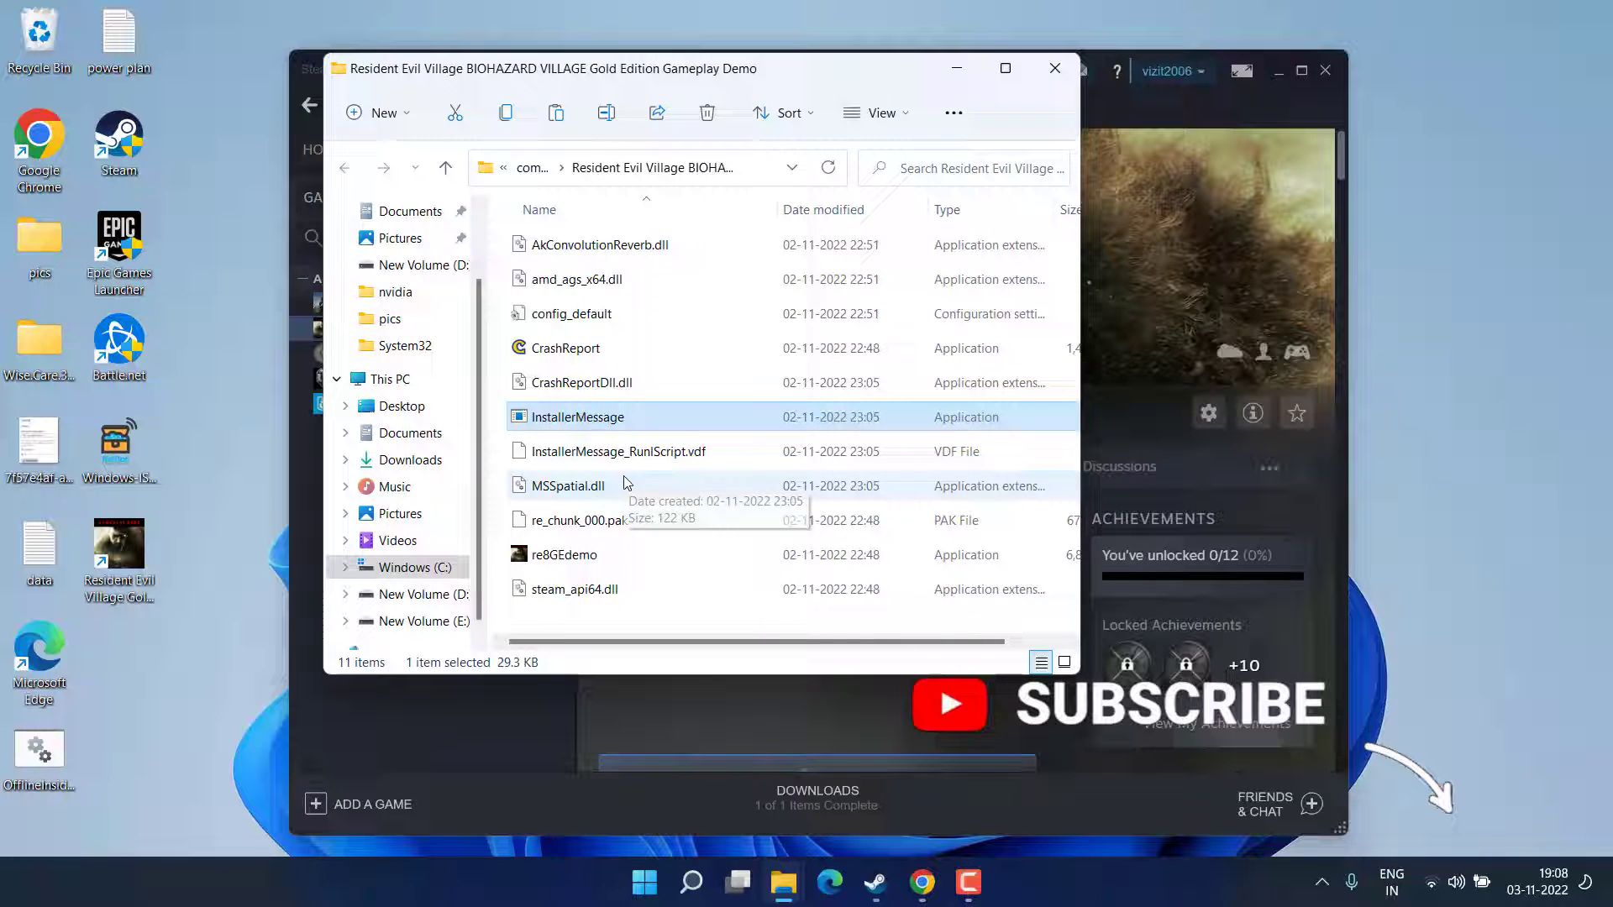
pyautogui.hscroll(2, 626, 533)
pyautogui.hscroll(-2, 626, 534)
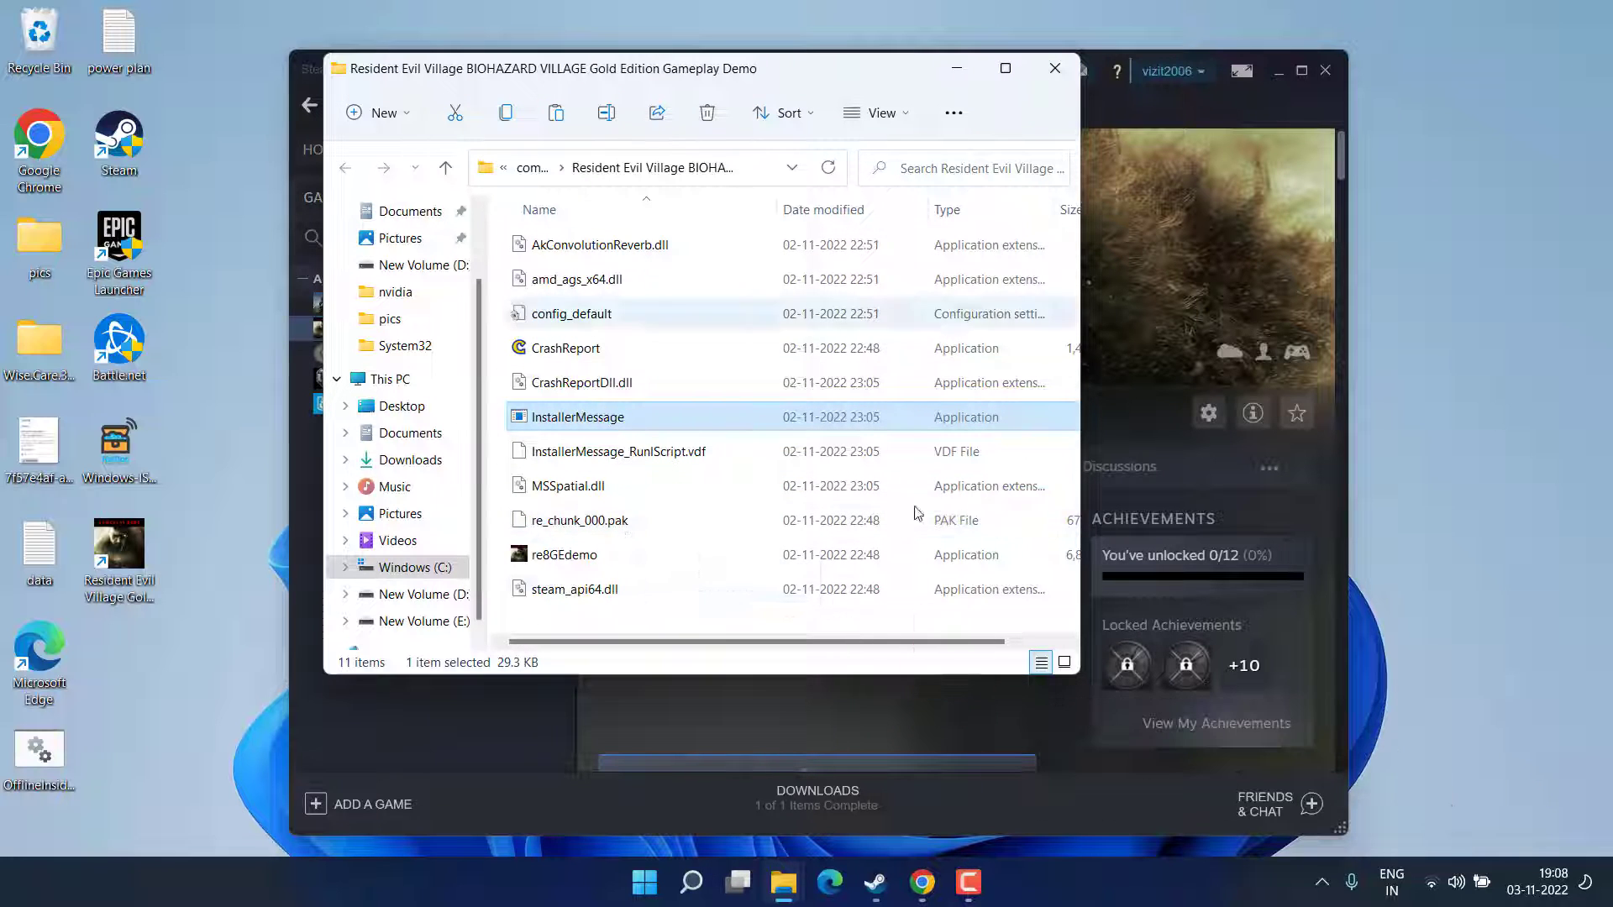
pyautogui.rightClick(586, 561)
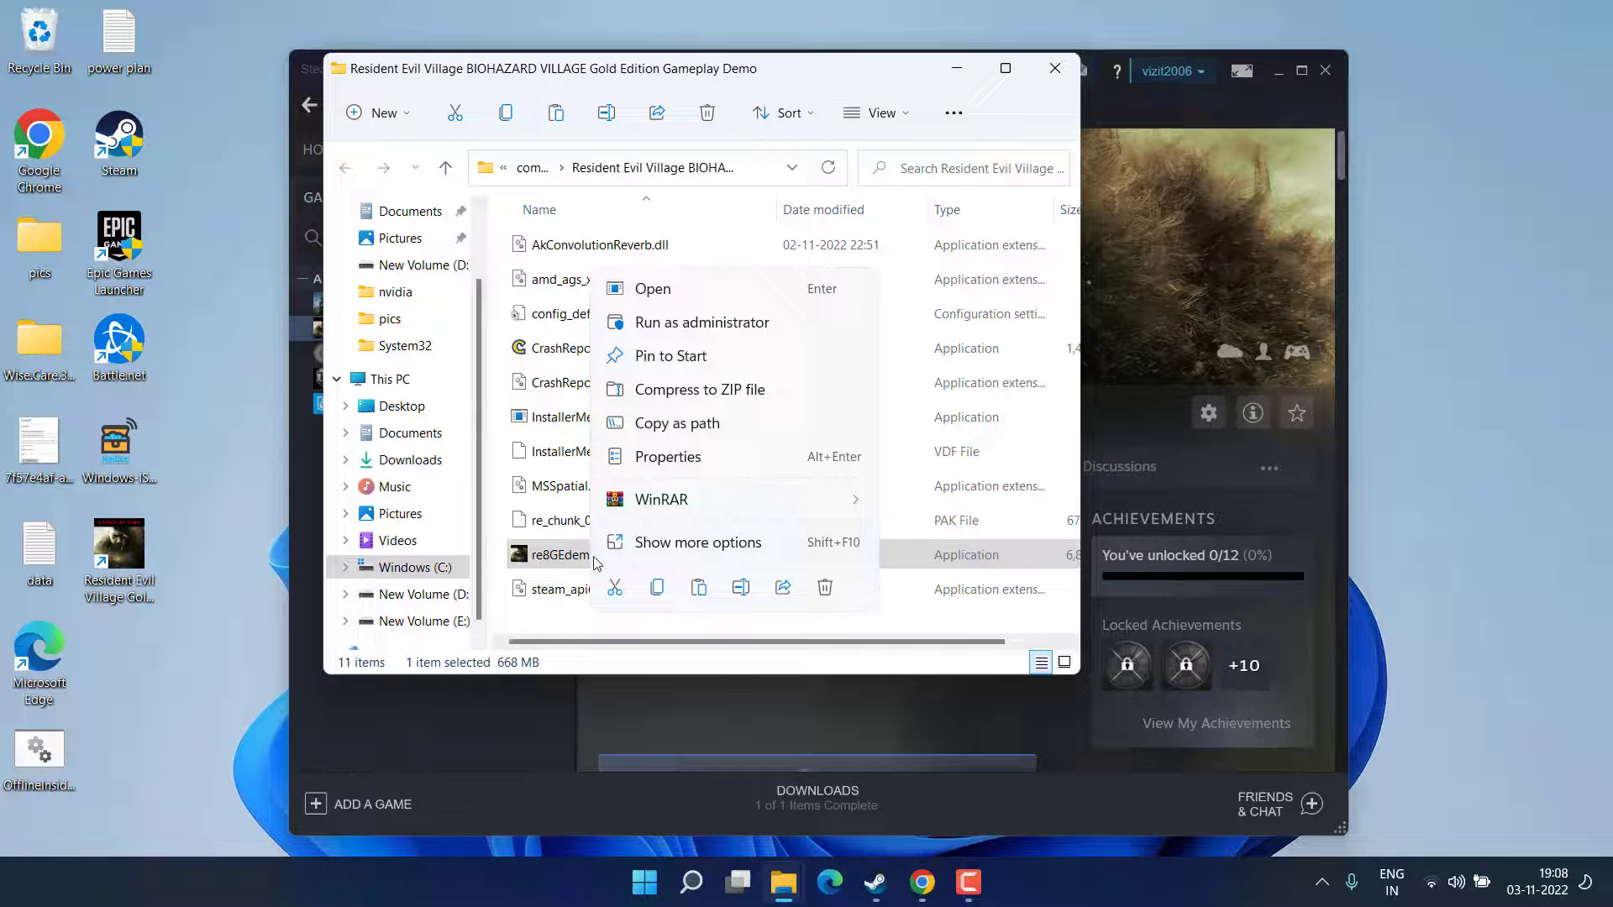
pyautogui.click(658, 462)
pyautogui.click(812, 329)
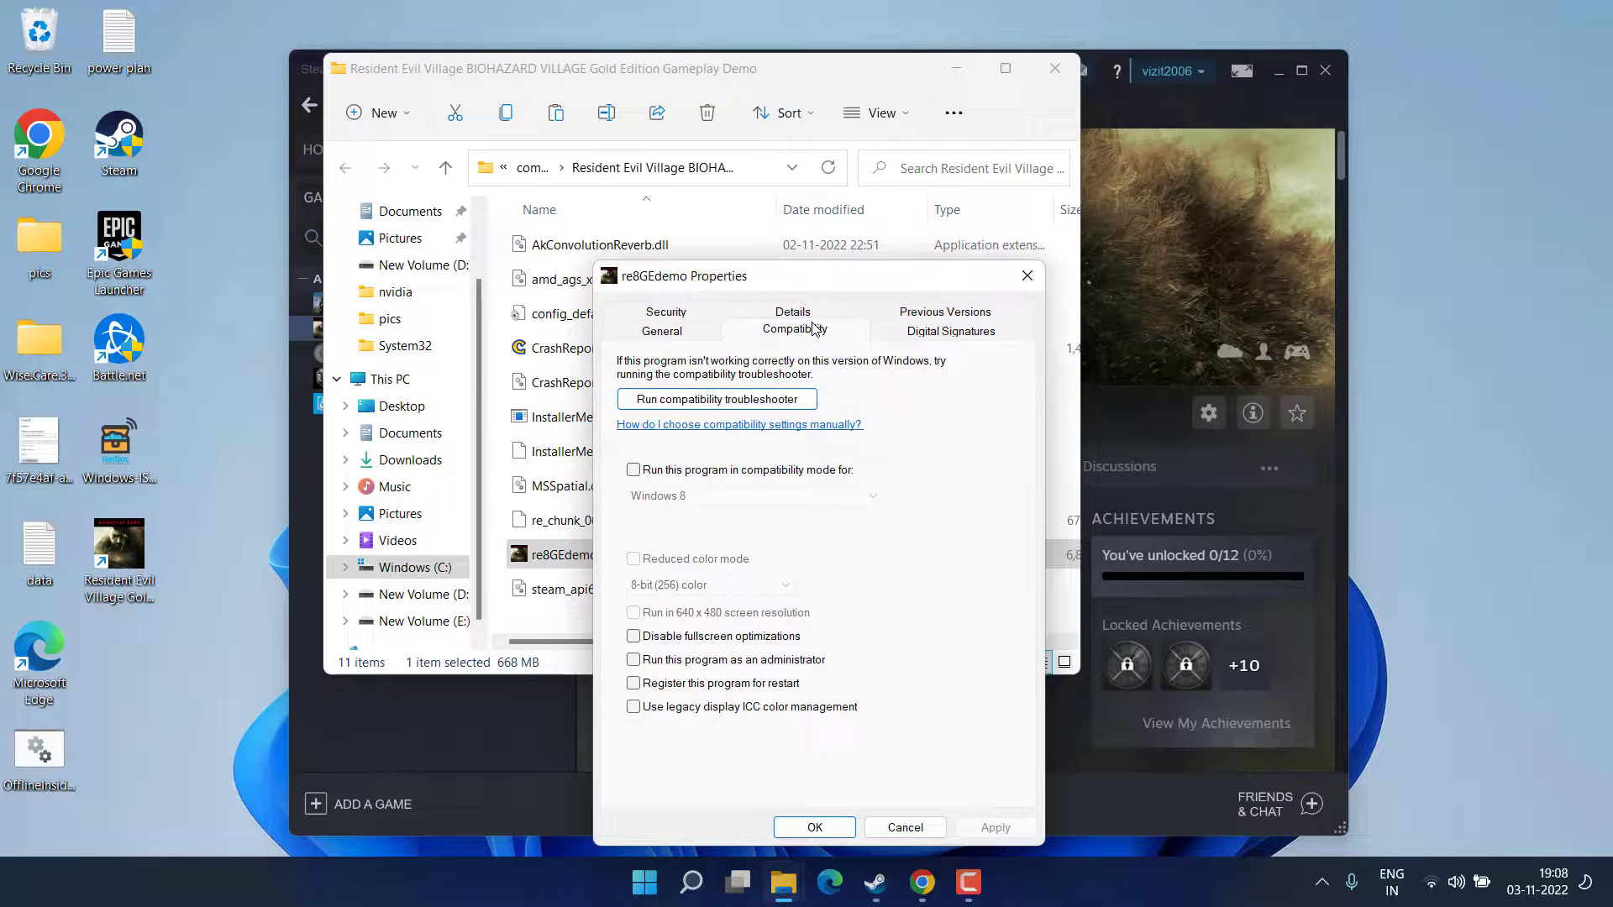
pyautogui.click(639, 637)
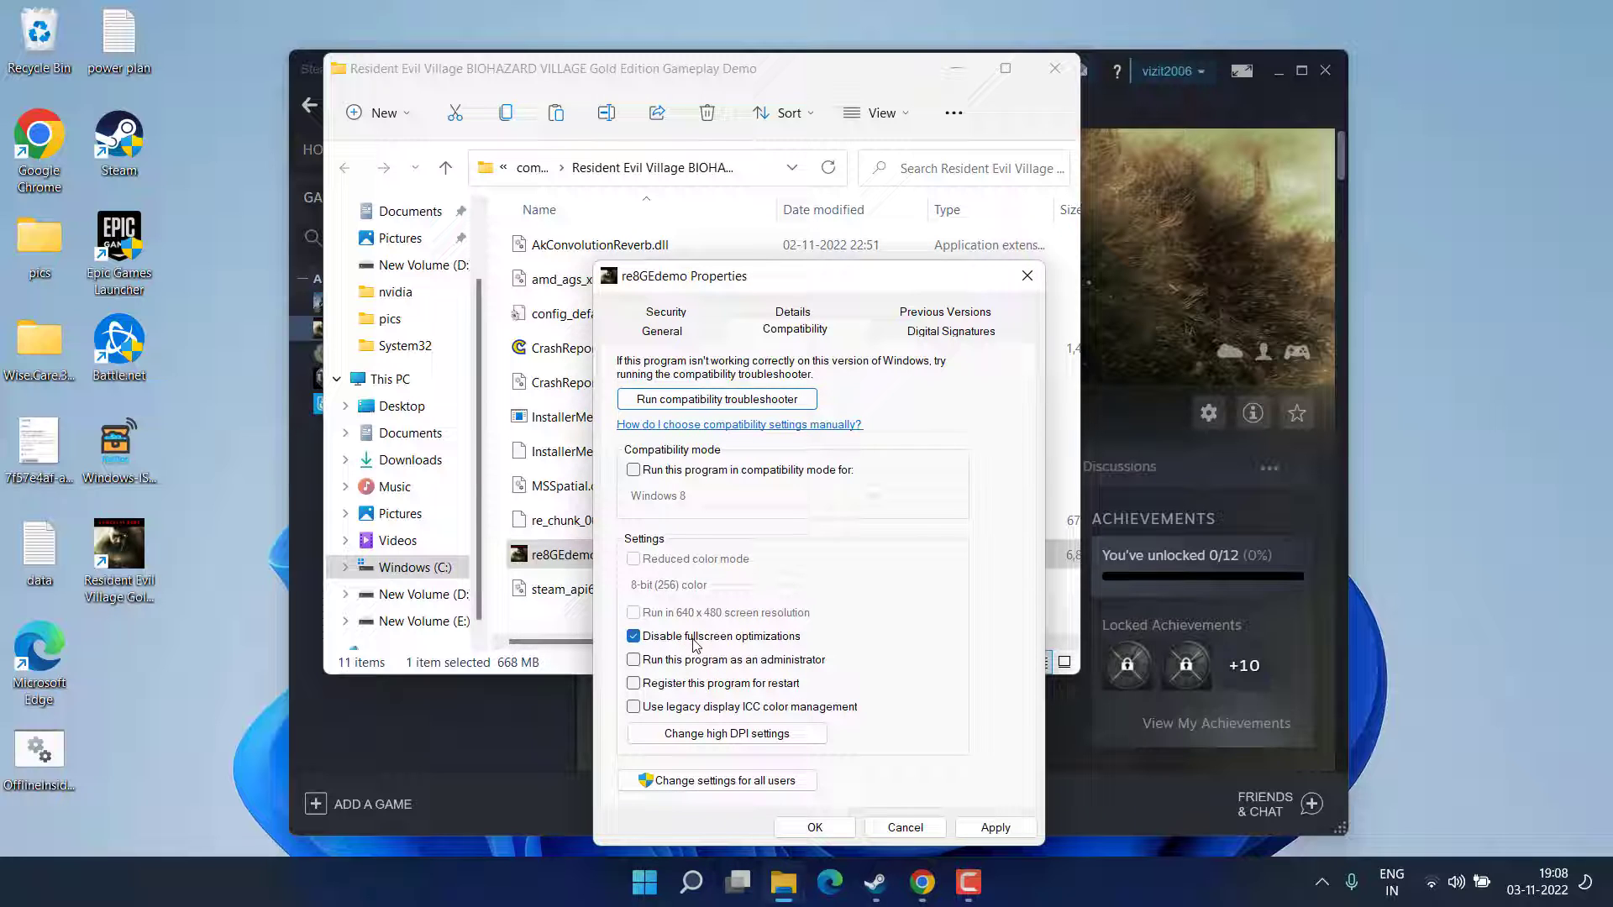
pyautogui.click(996, 828)
pyautogui.click(814, 828)
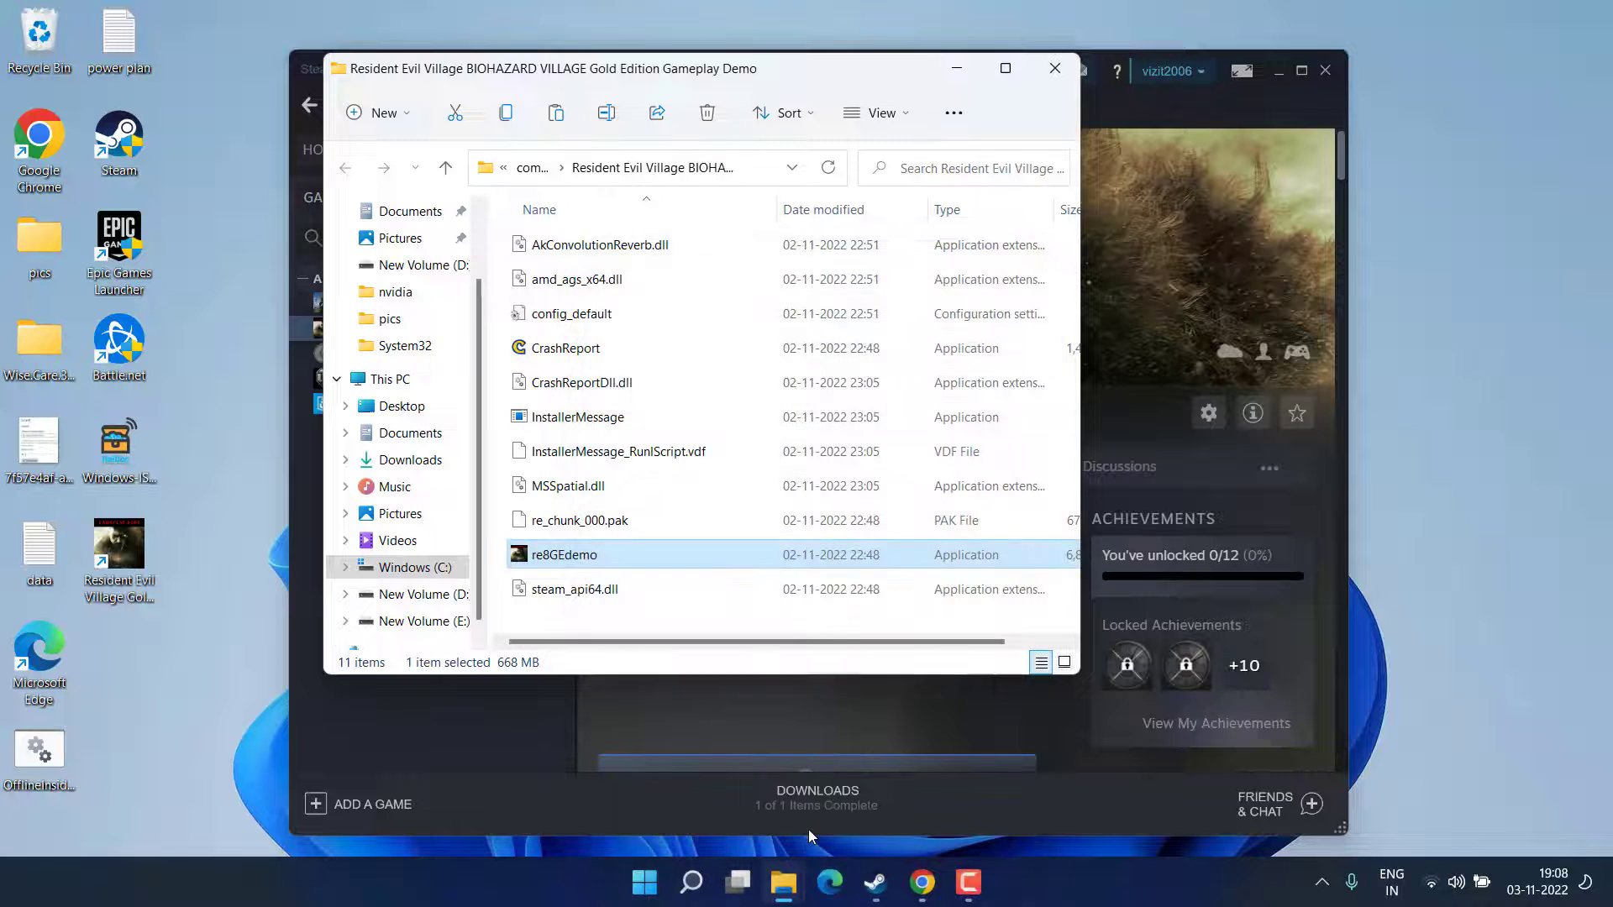
pyautogui.click(1055, 68)
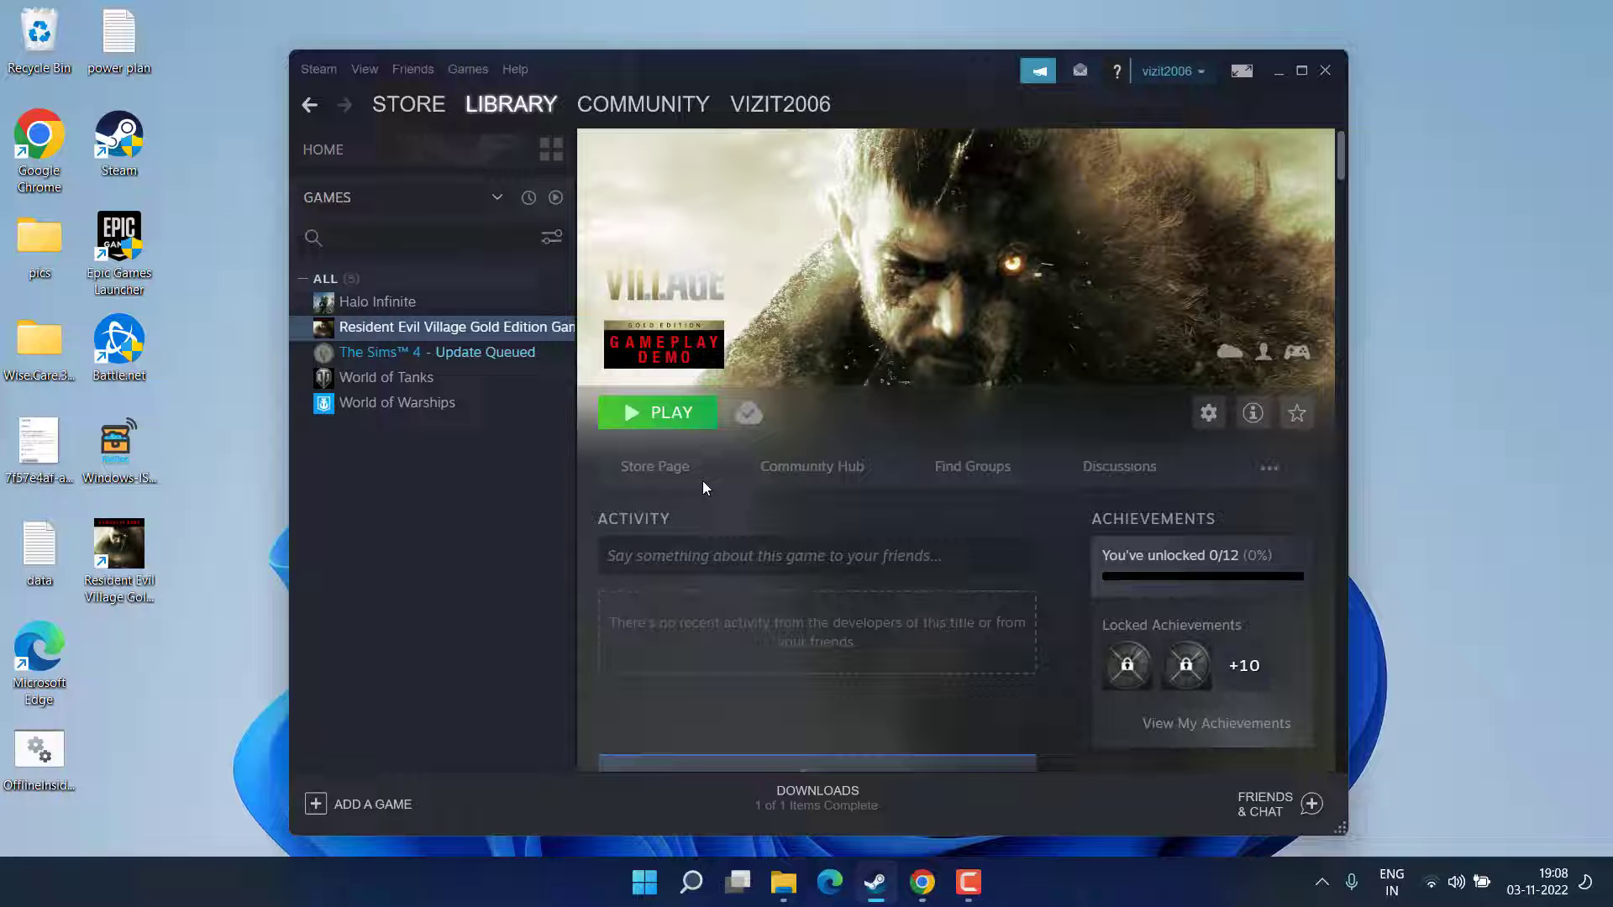
# Step: Minimize Steam, confirm Windows Update shows the PC is up to date, and close Settings
pyautogui.click(1282, 72)
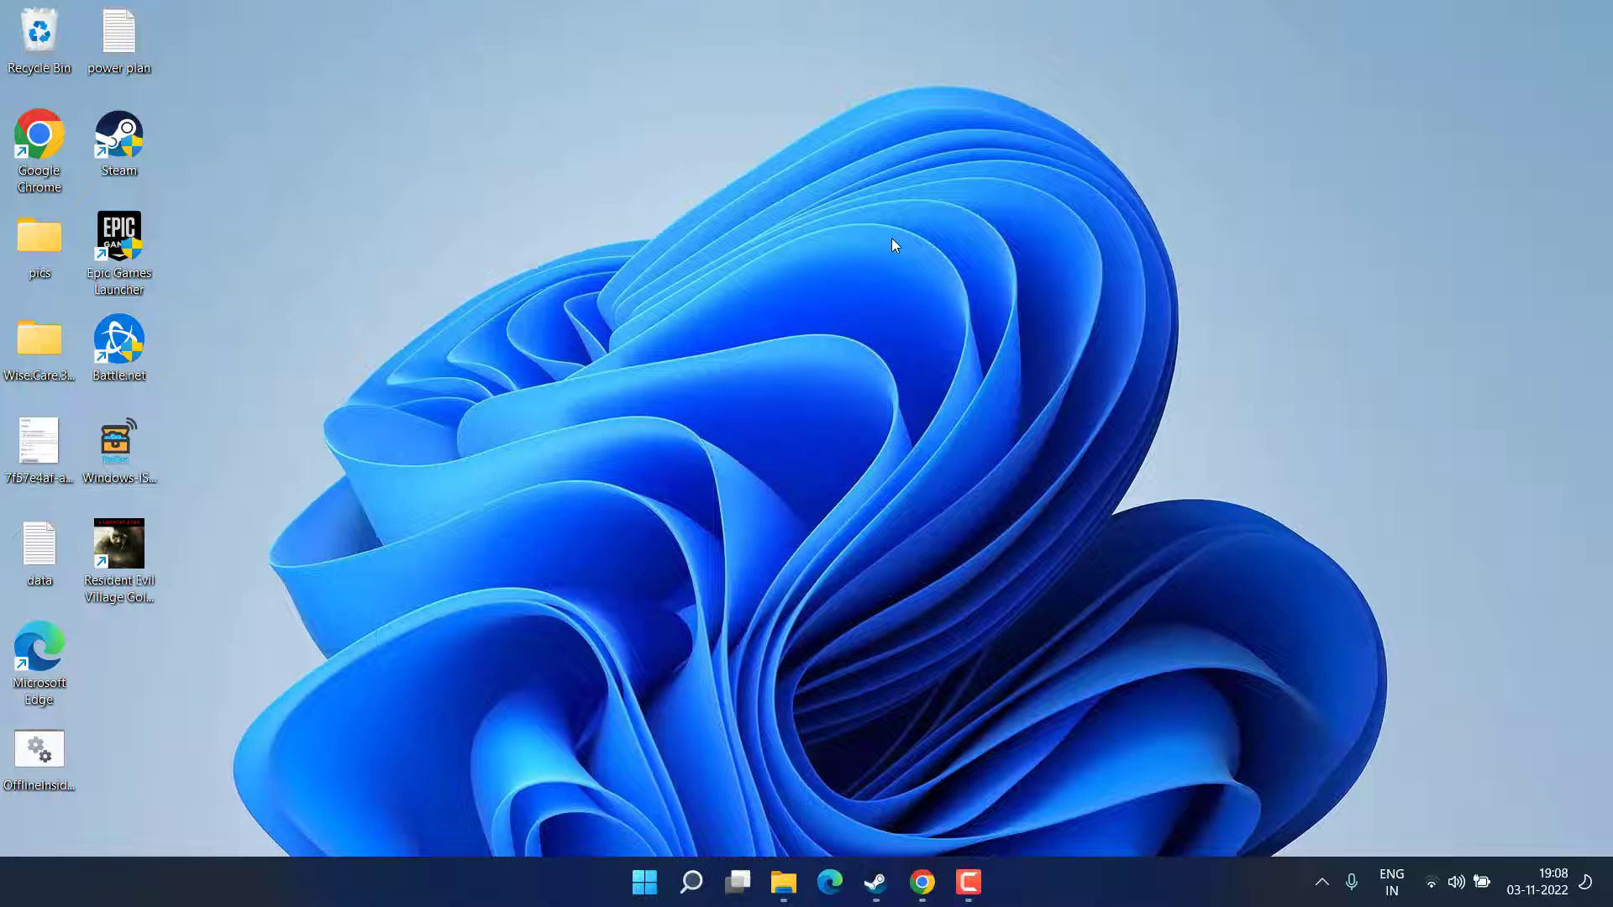
pyautogui.press('super+i')
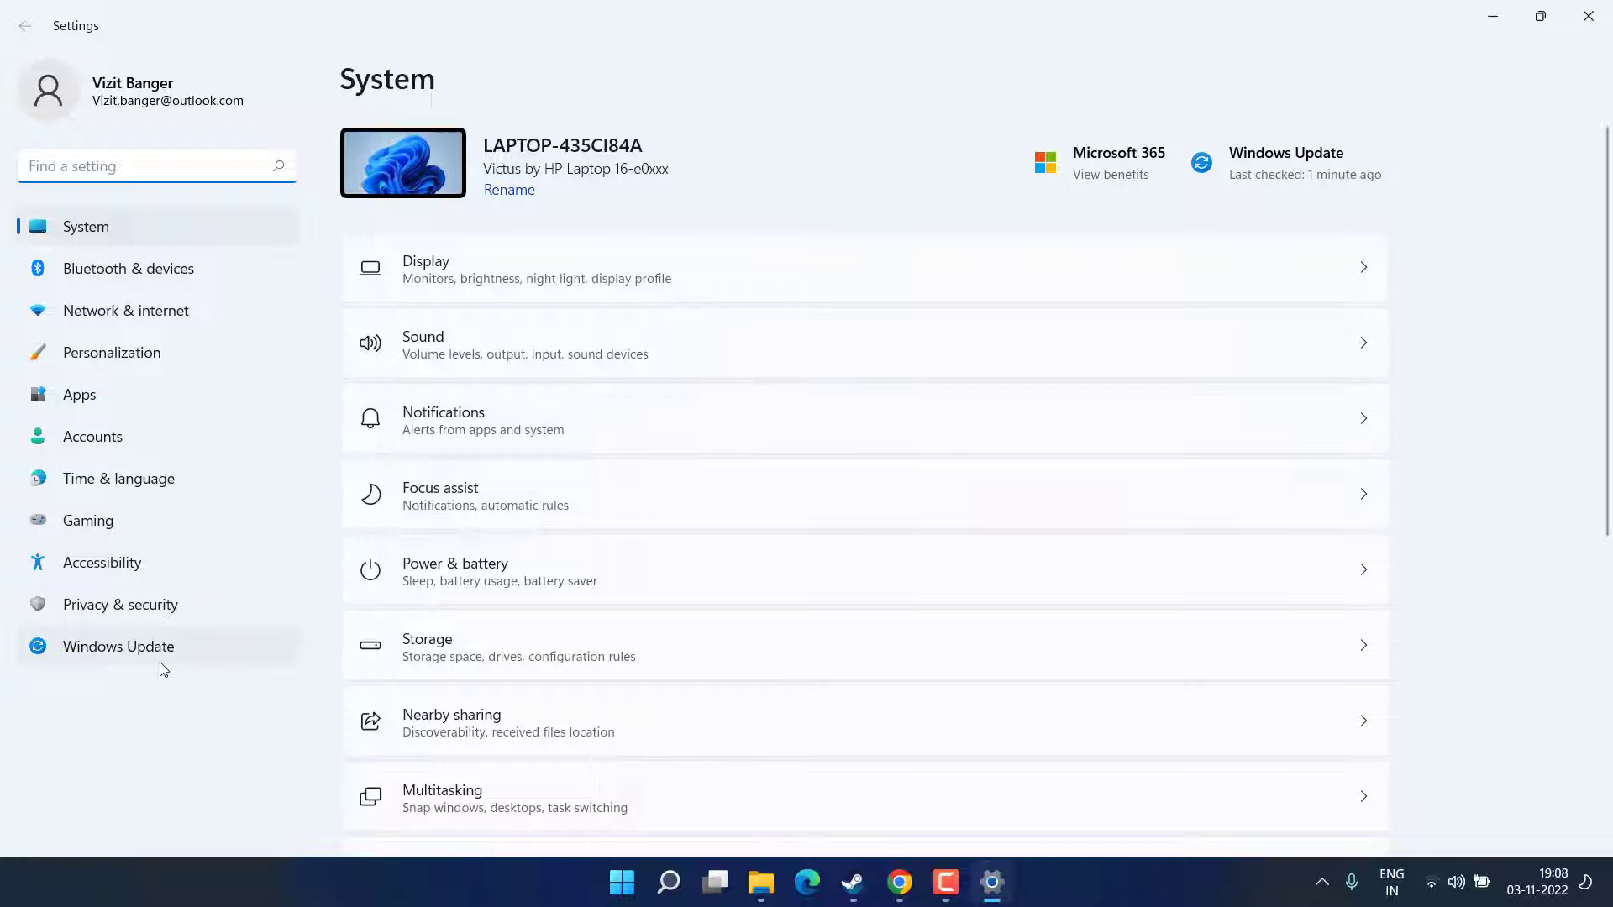
pyautogui.click(162, 663)
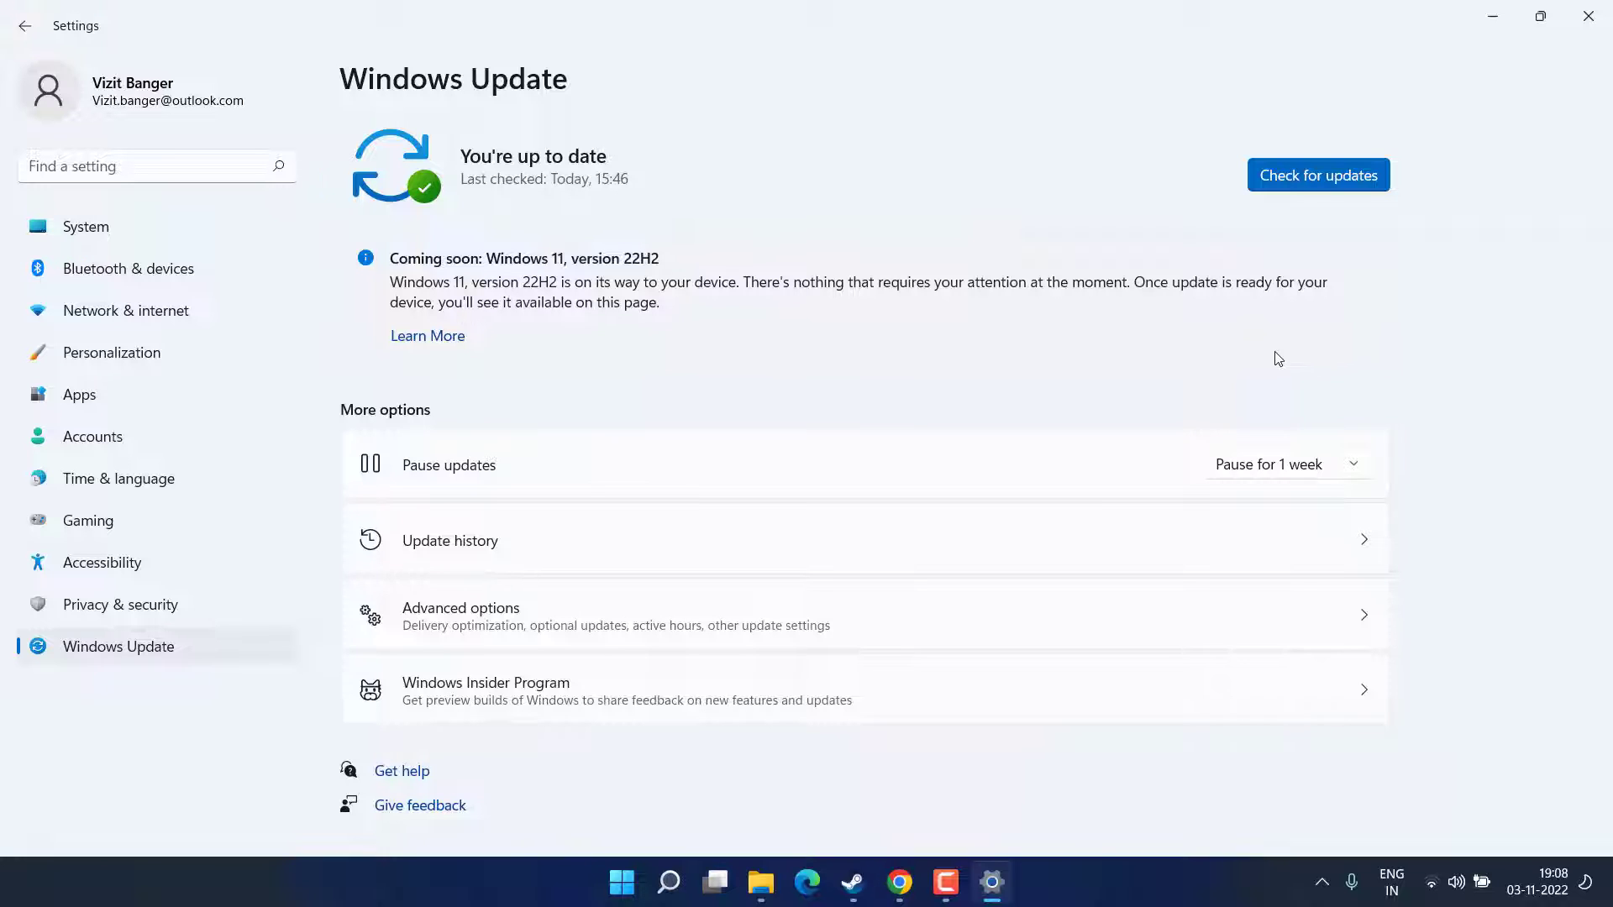
pyautogui.click(1591, 21)
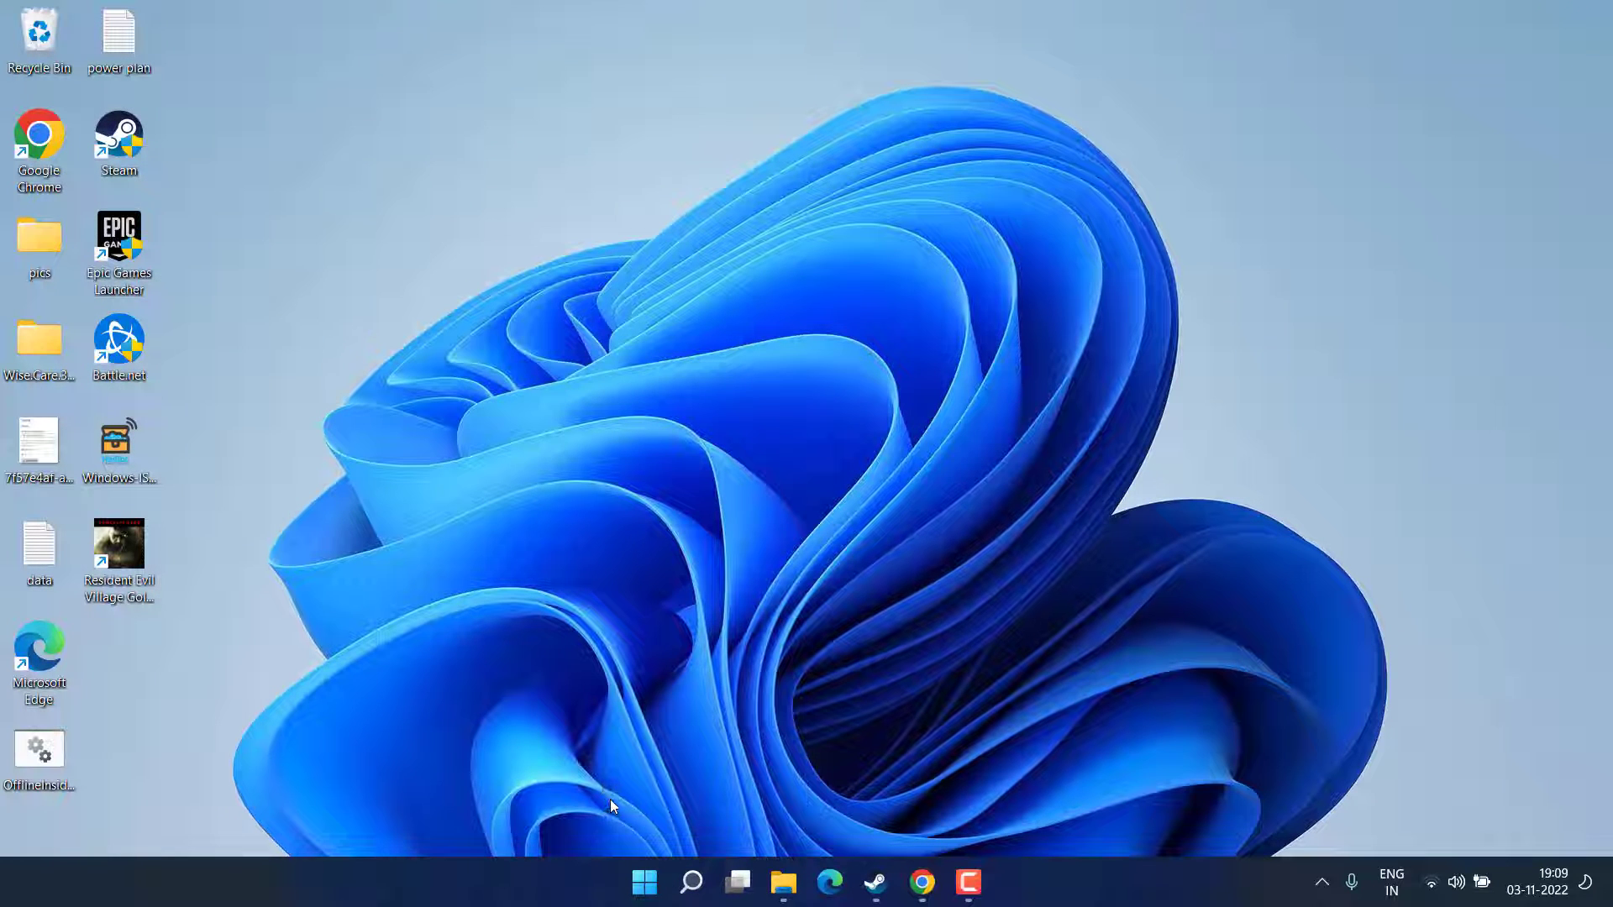
# Step: Open the Radeon RX 5500M properties under Display adapters in Device Manager
pyautogui.rightClick(648, 893)
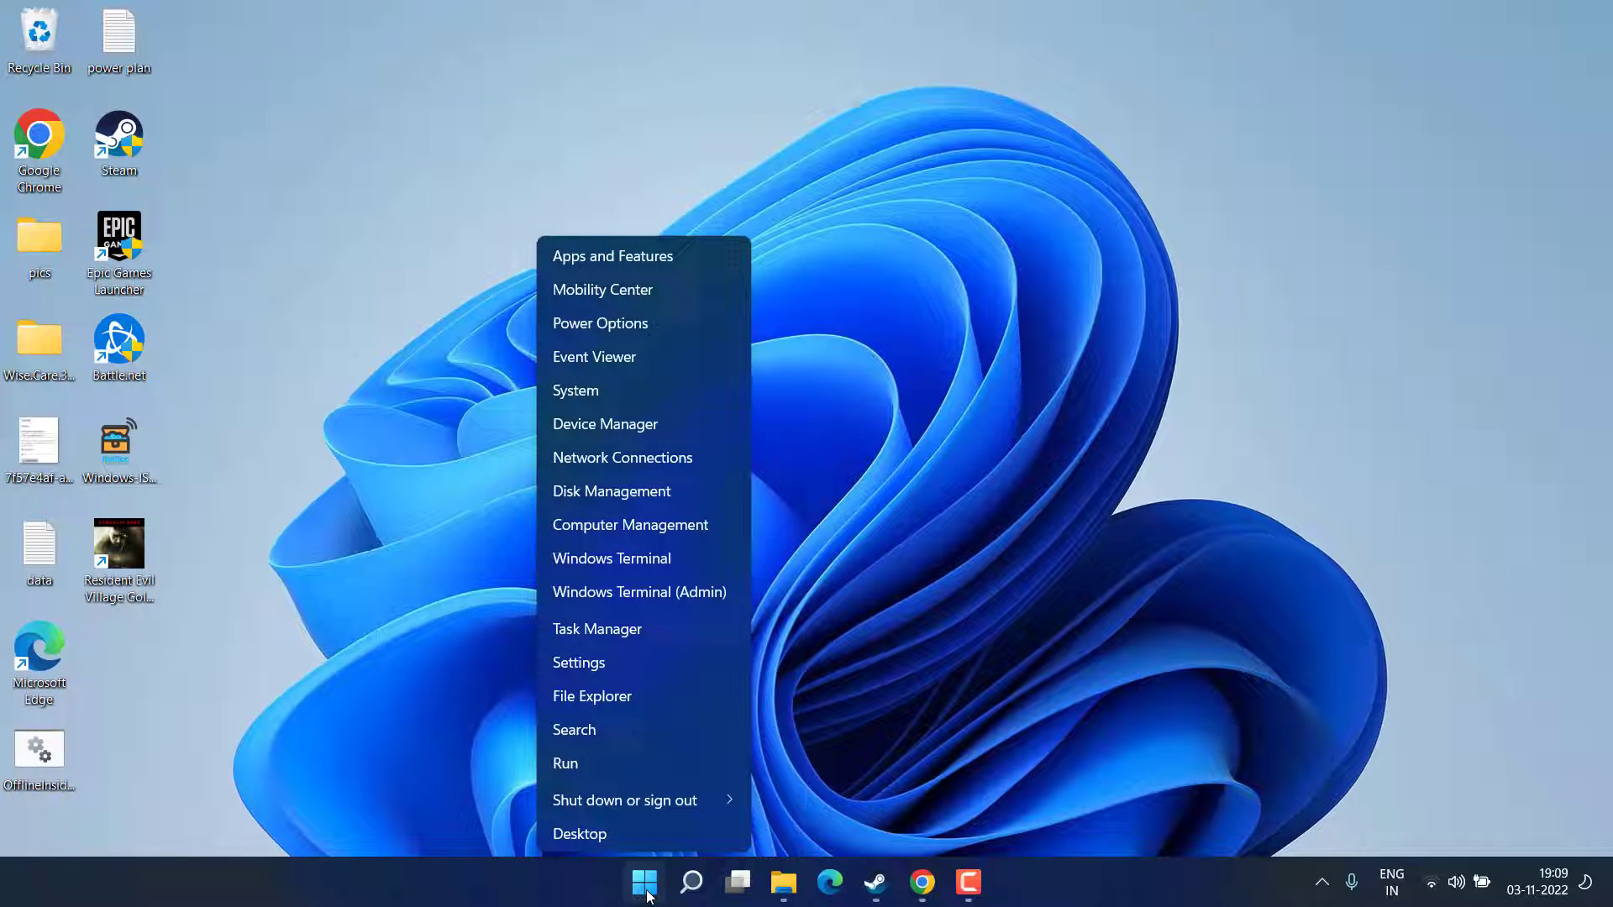
pyautogui.click(632, 433)
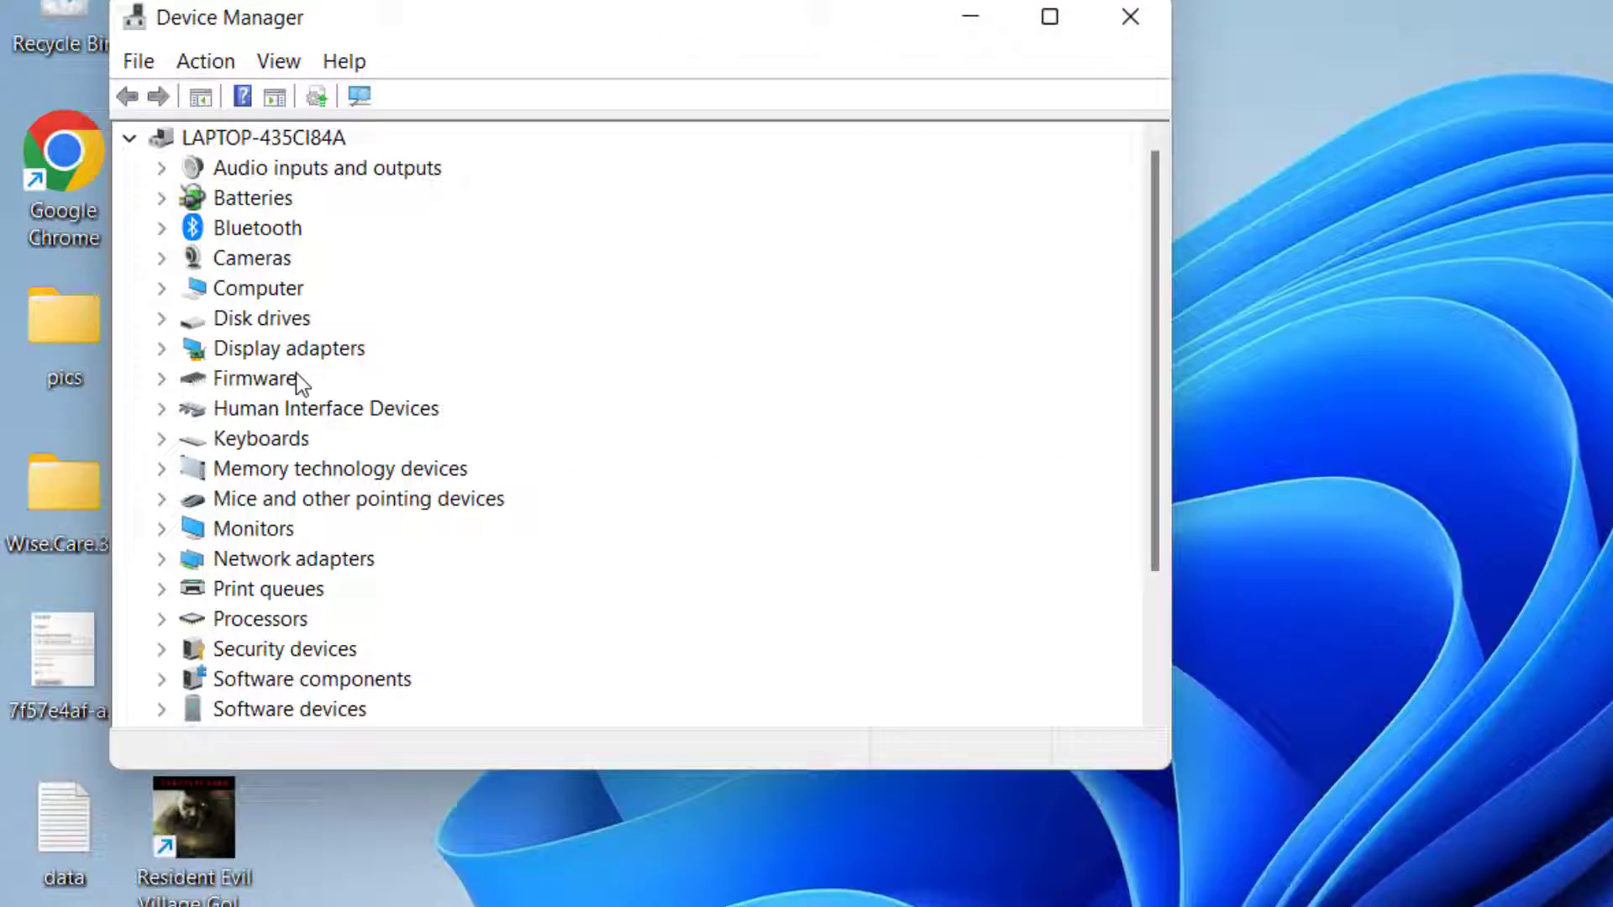
pyautogui.click(162, 351)
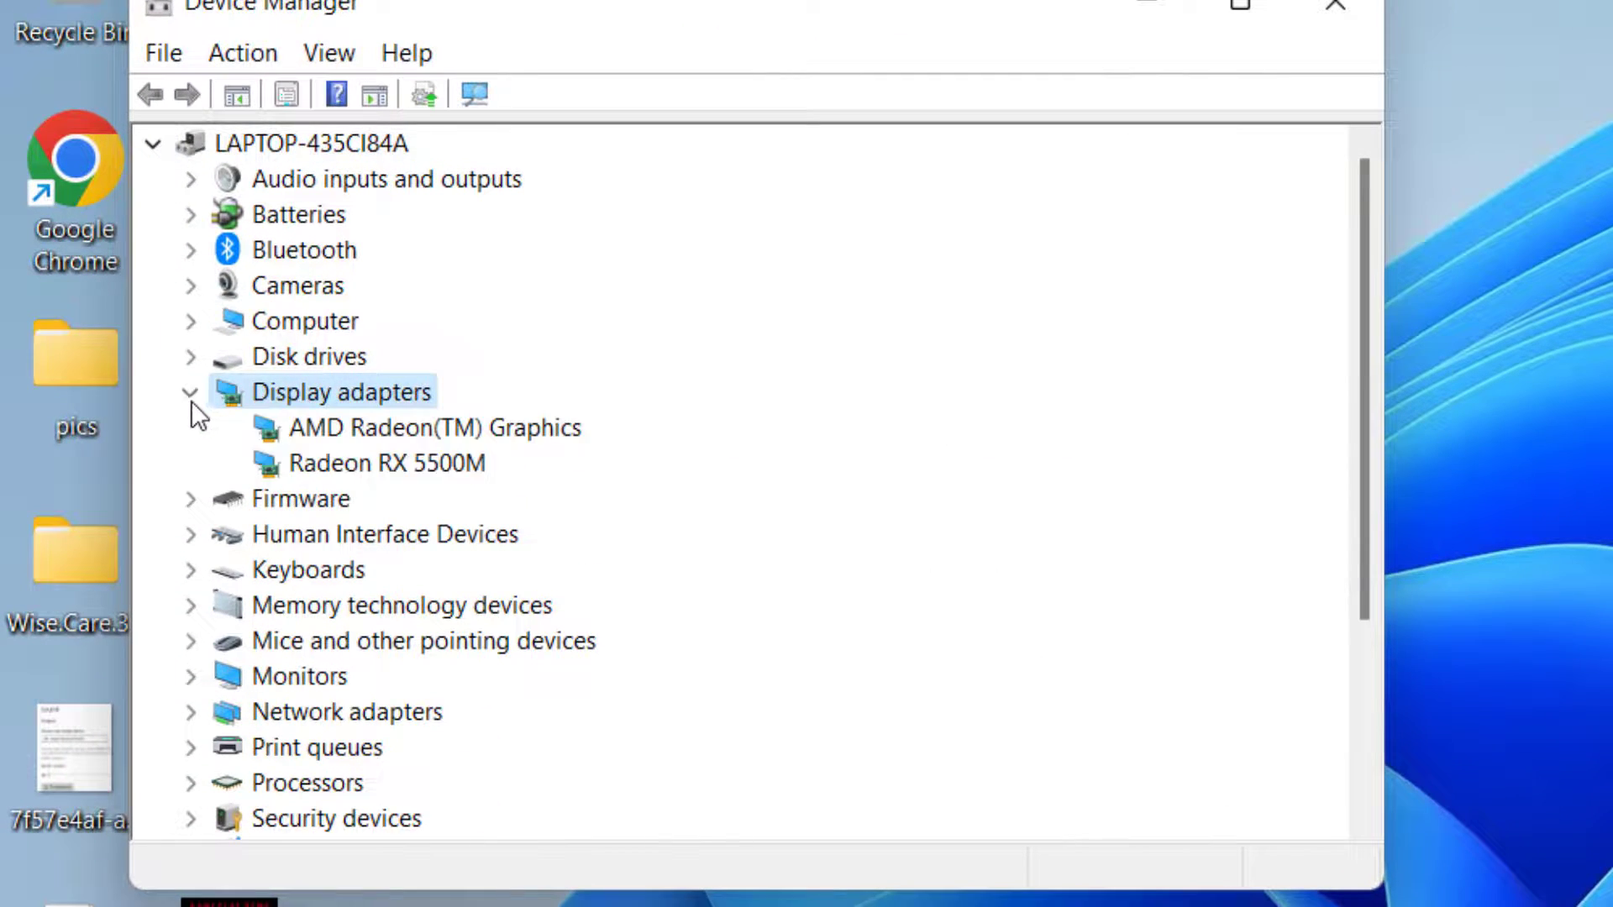
pyautogui.click(362, 468)
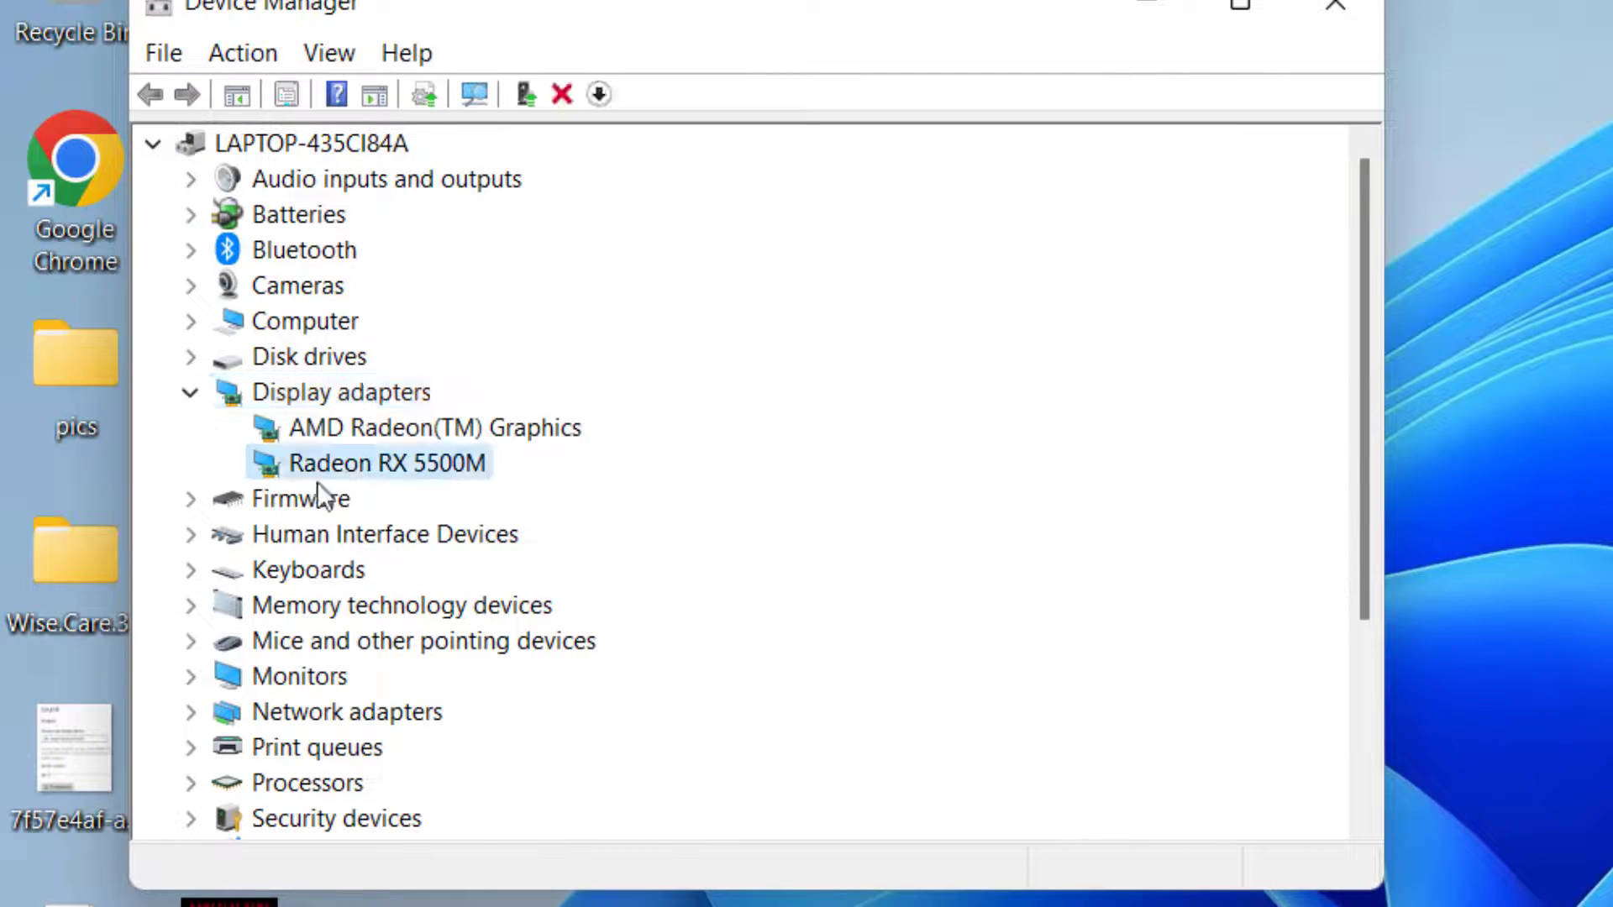
pyautogui.rightClick(412, 462)
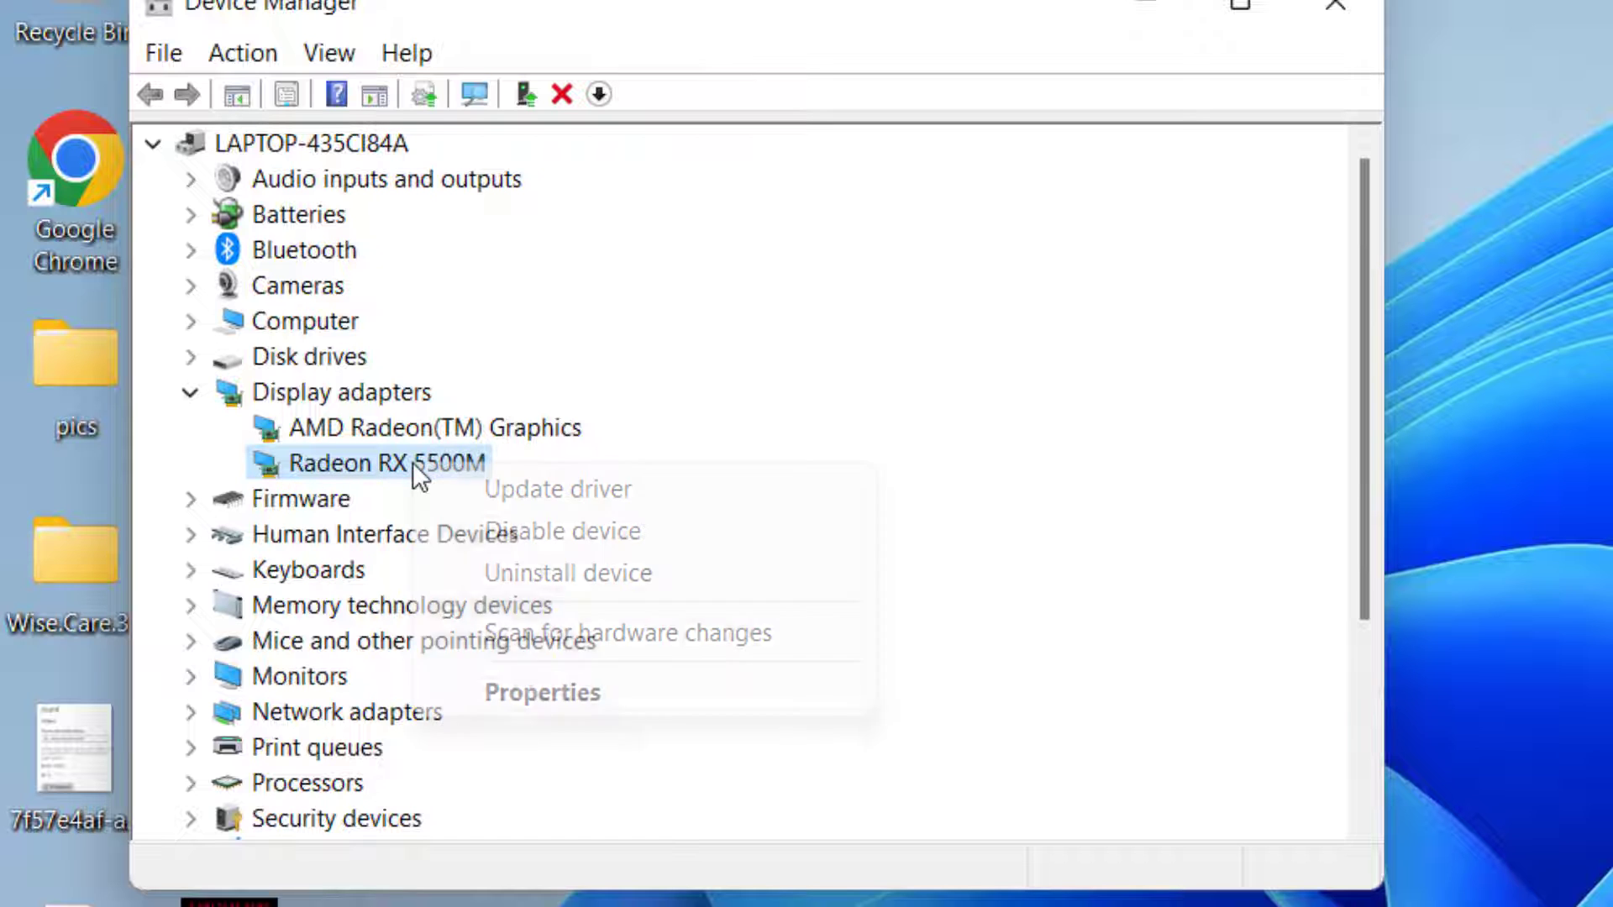
pyautogui.click(531, 693)
# Step: Browse local drivers, select 30.0.14026.1, then cancel without installing and close Device Manager
pyautogui.click(474, 77)
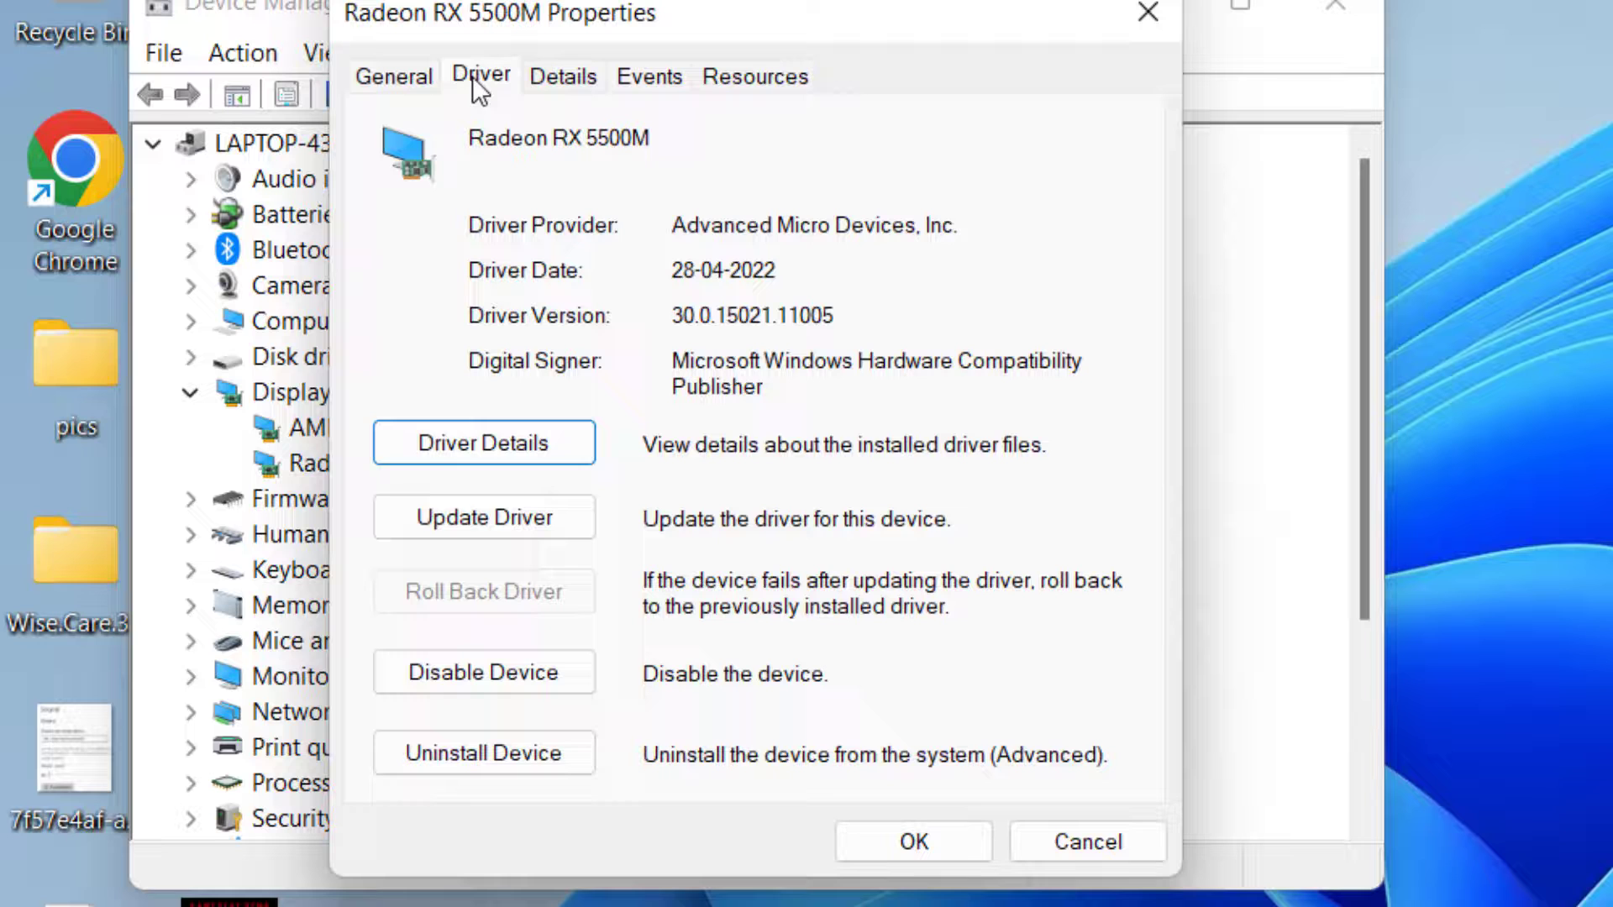
pyautogui.click(501, 526)
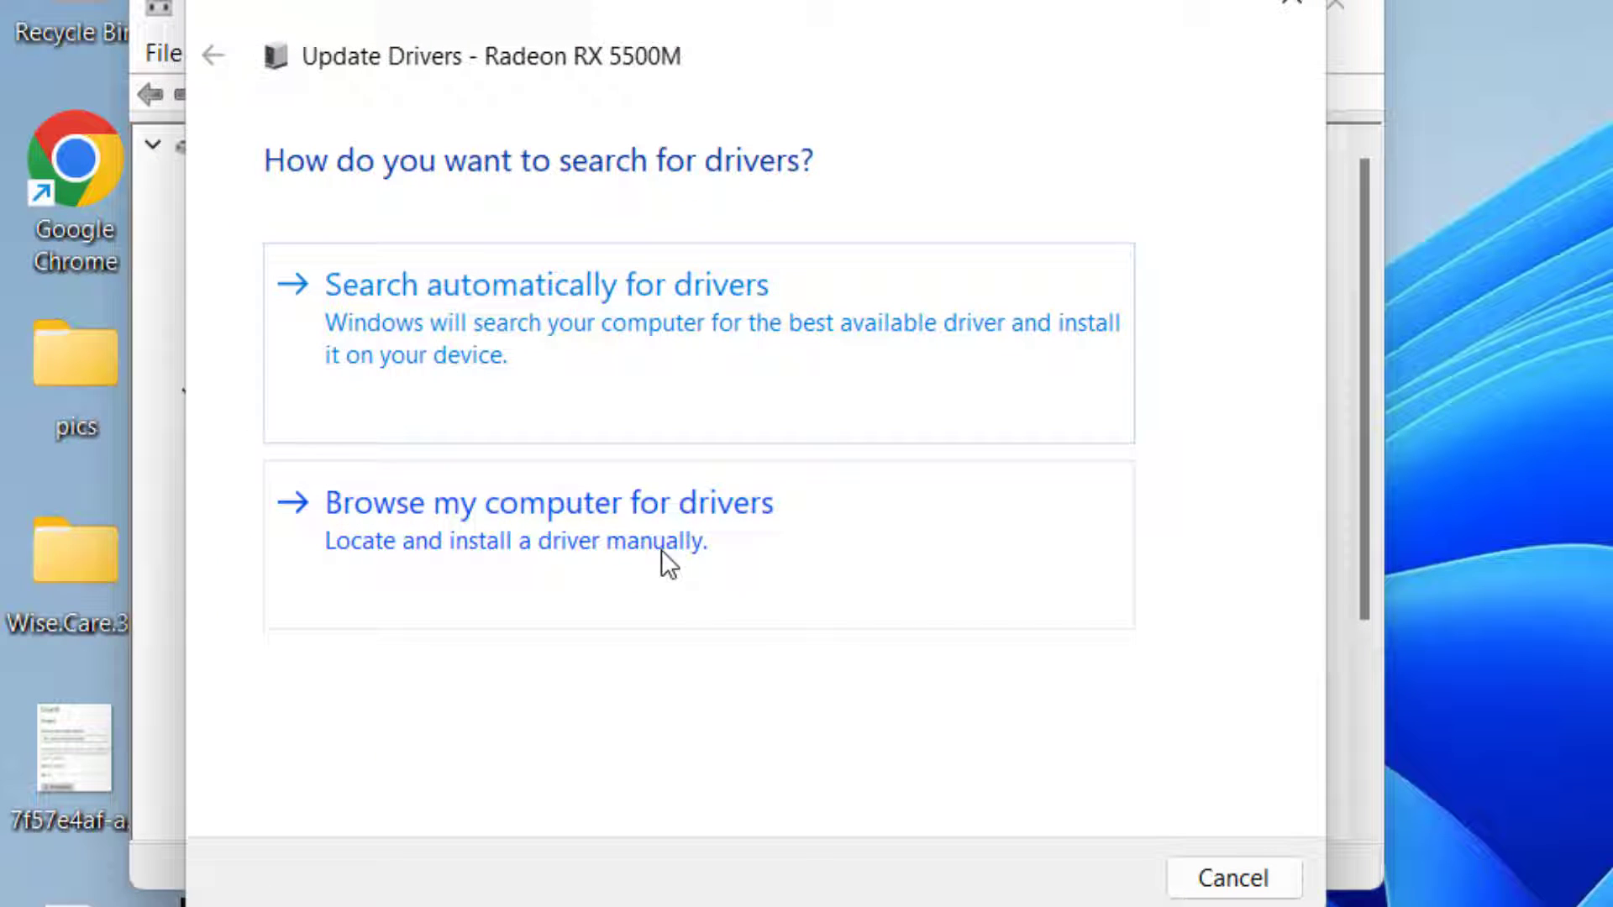
pyautogui.click(559, 549)
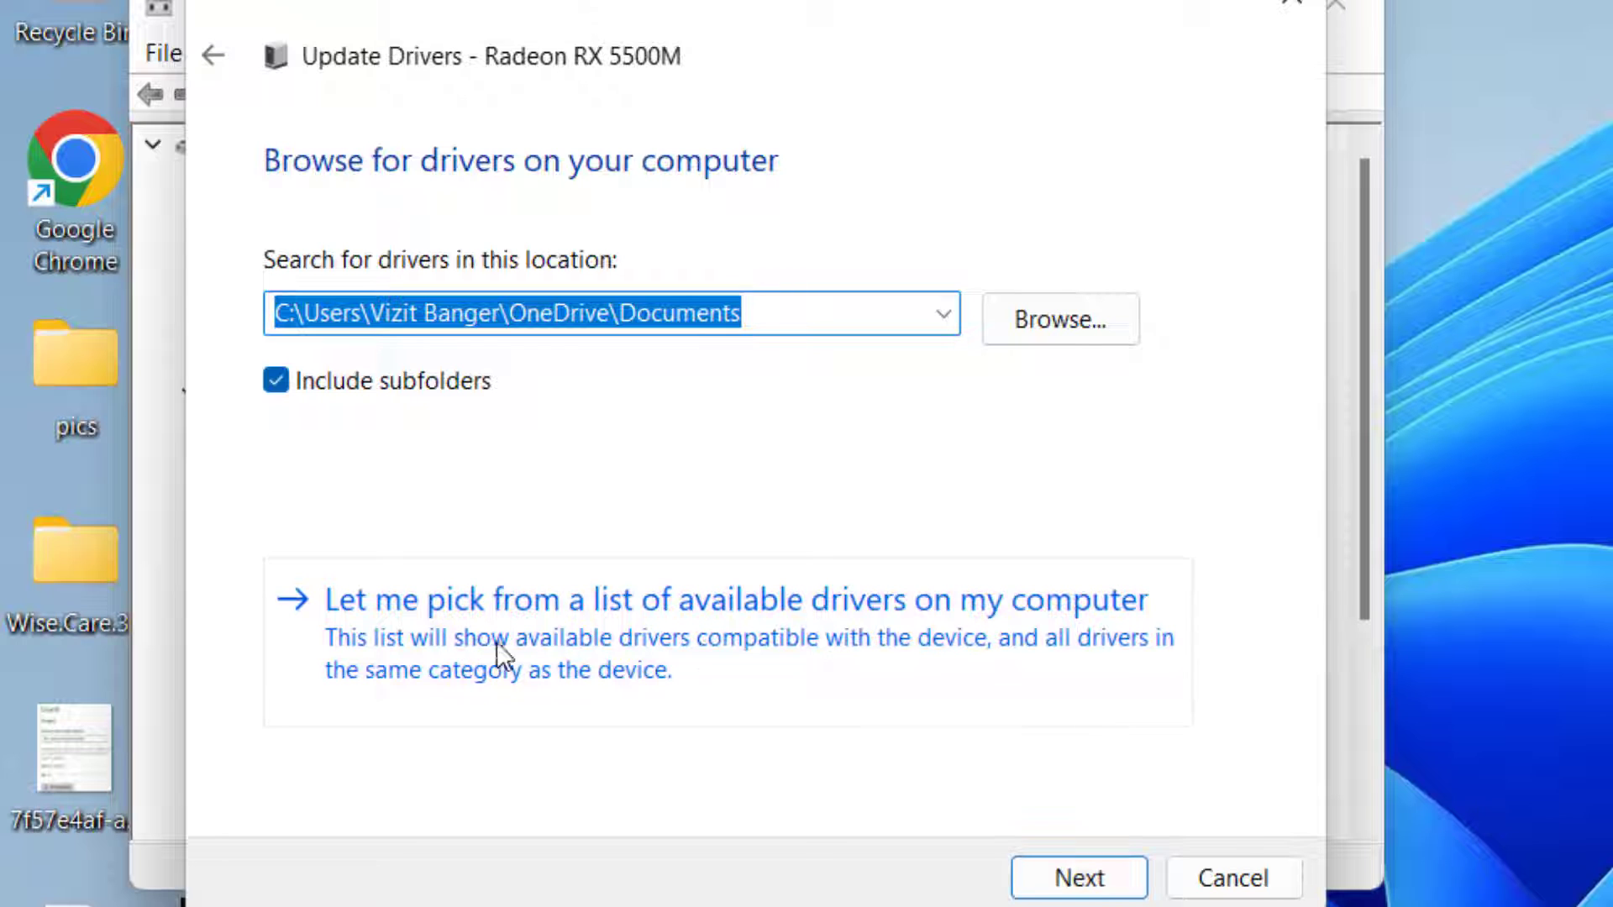
pyautogui.click(703, 645)
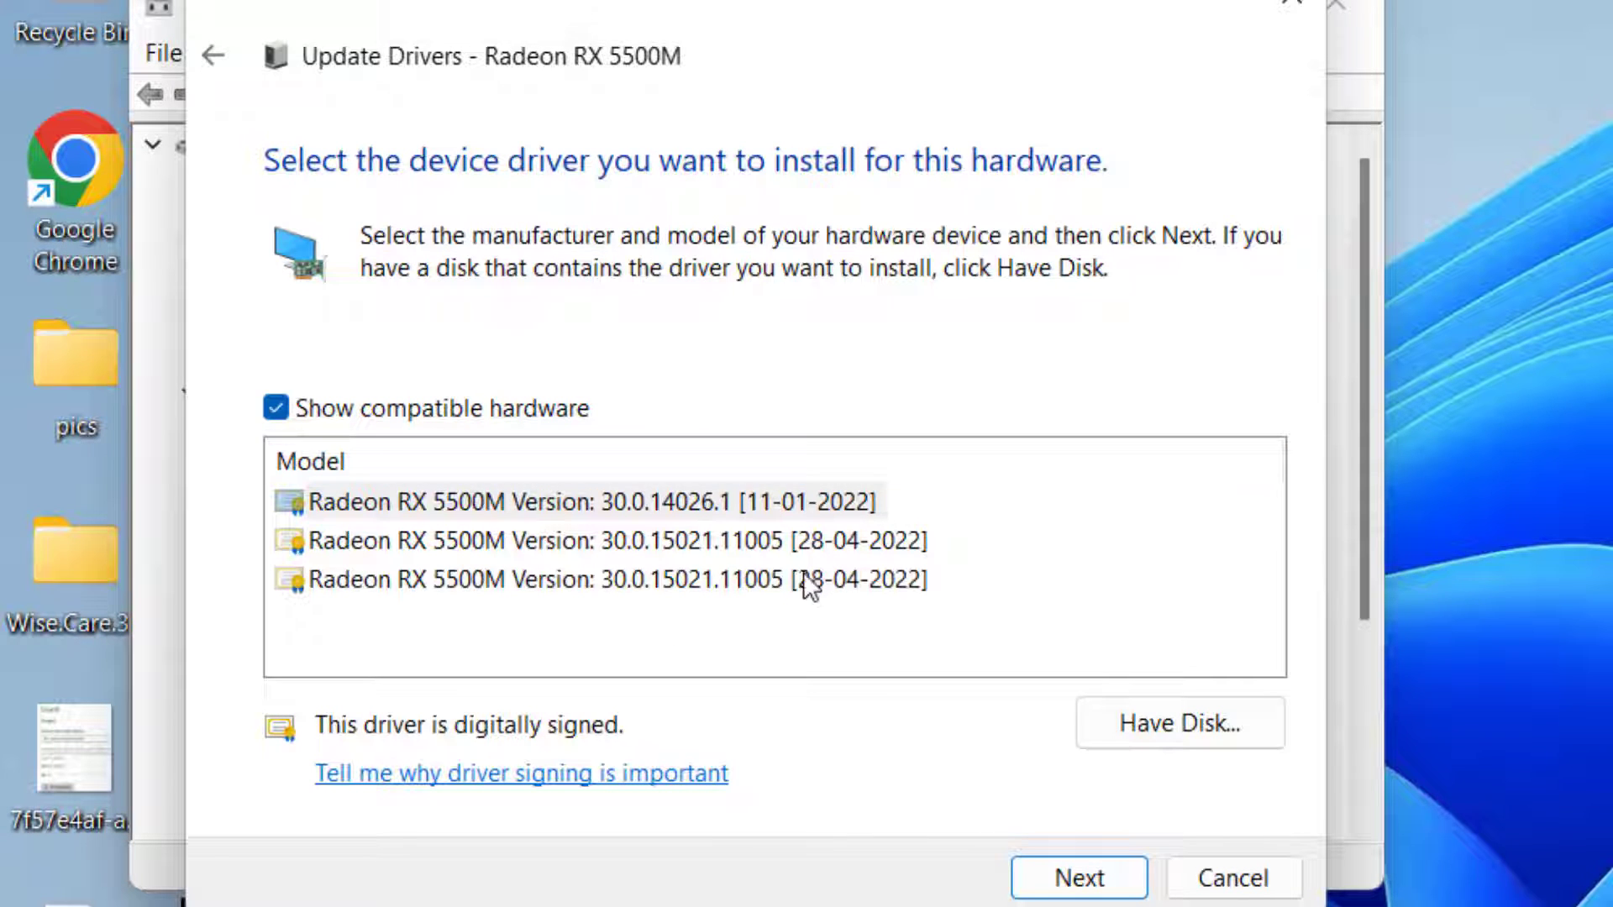
pyautogui.click(469, 507)
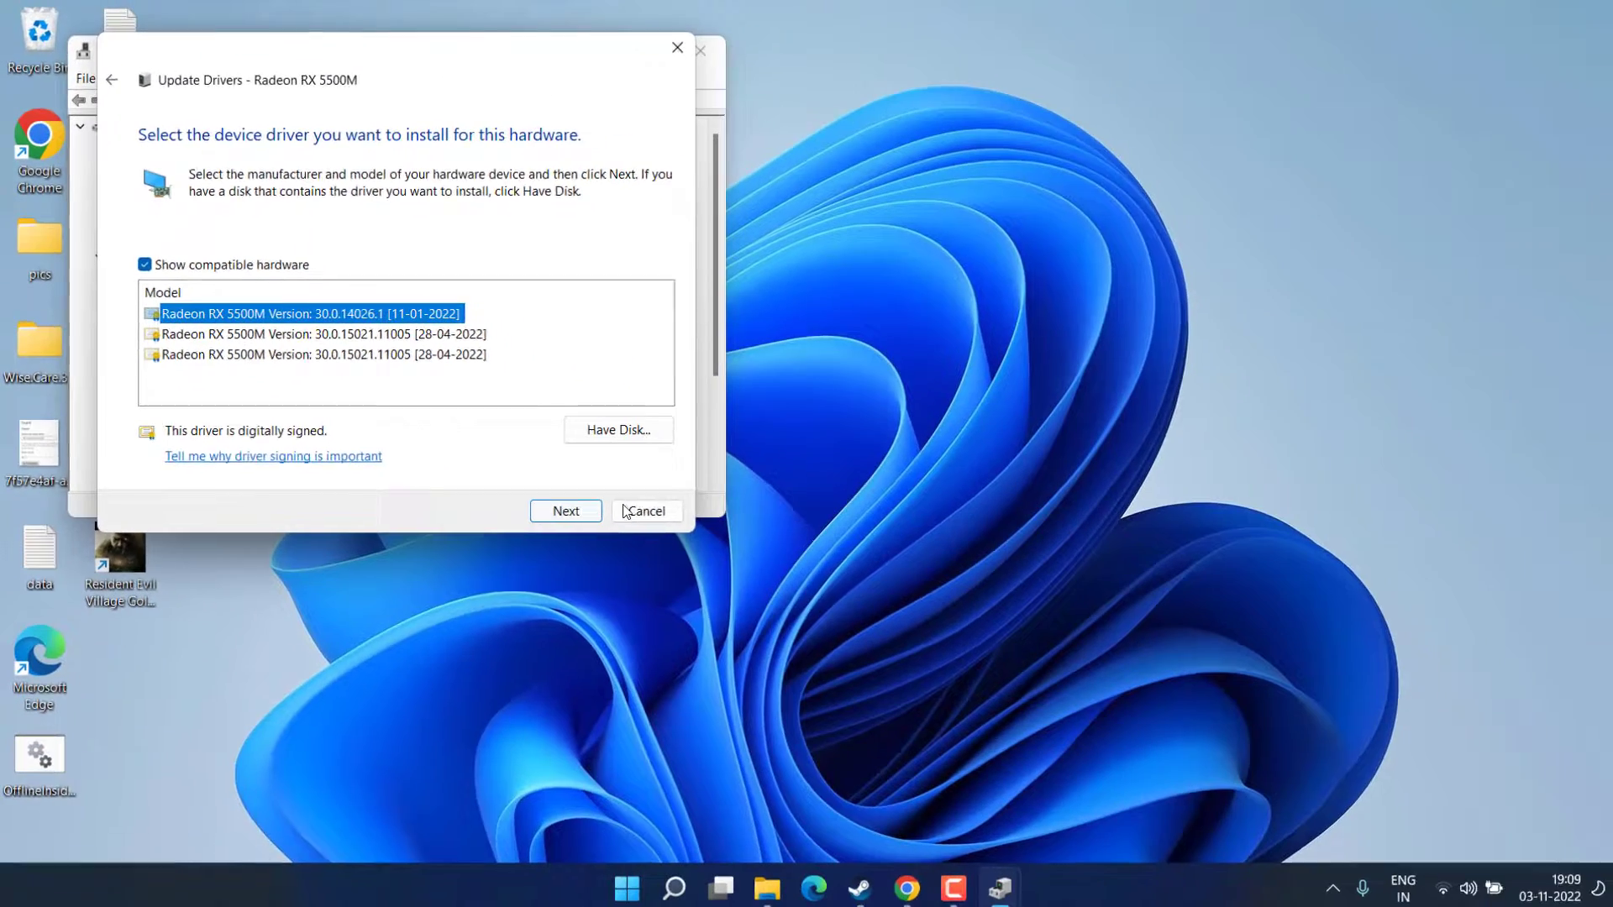
pyautogui.click(660, 507)
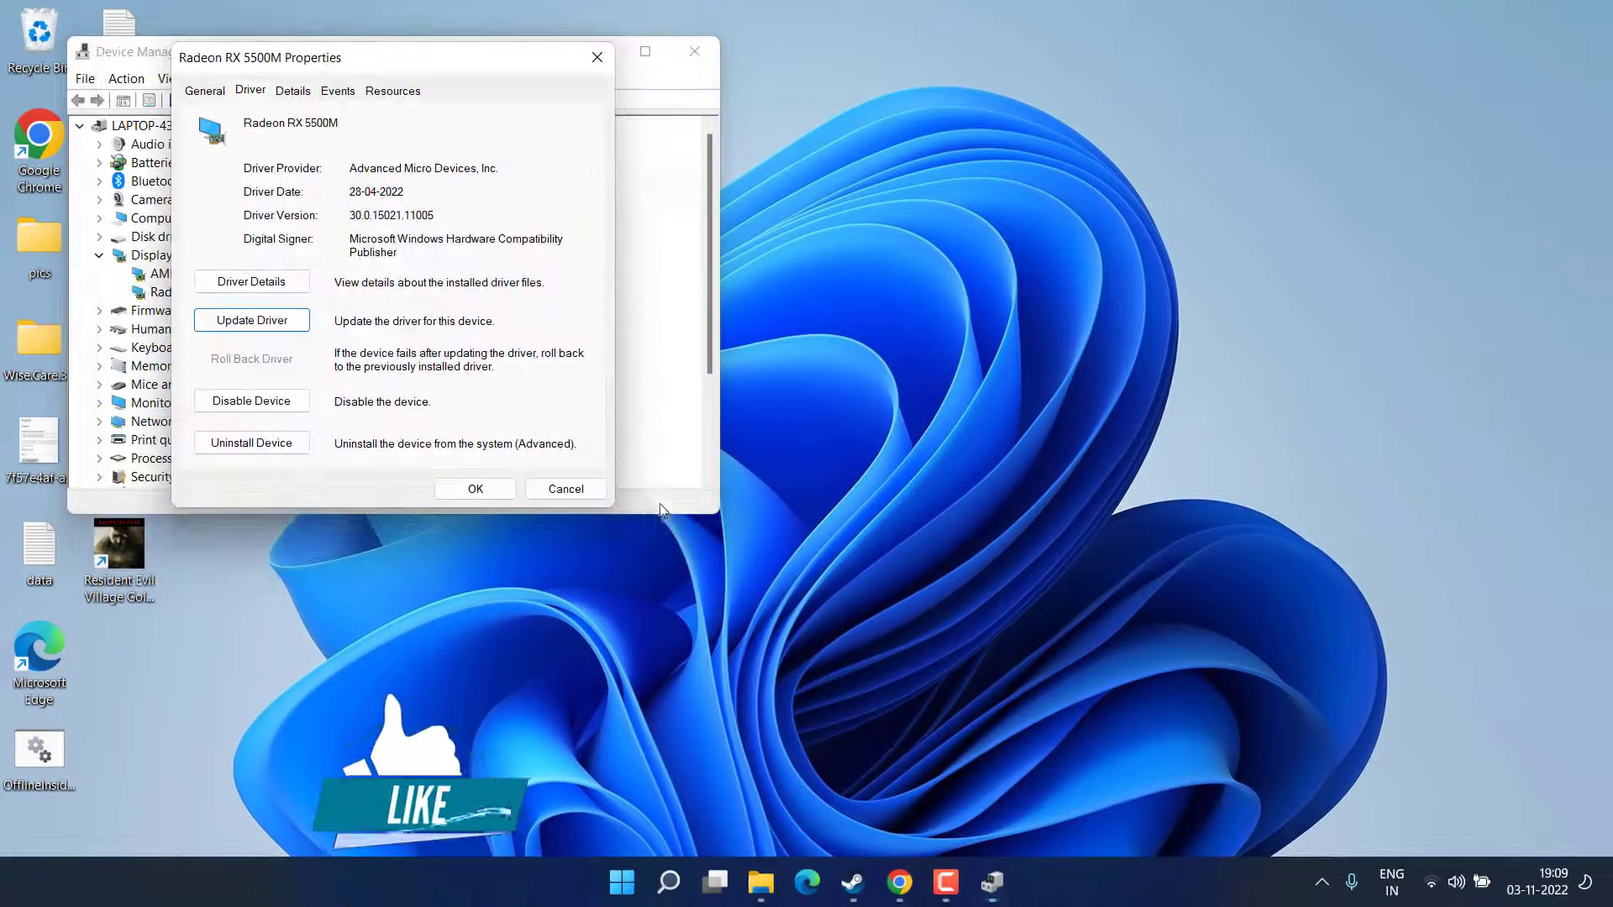
pyautogui.click(565, 496)
pyautogui.click(694, 52)
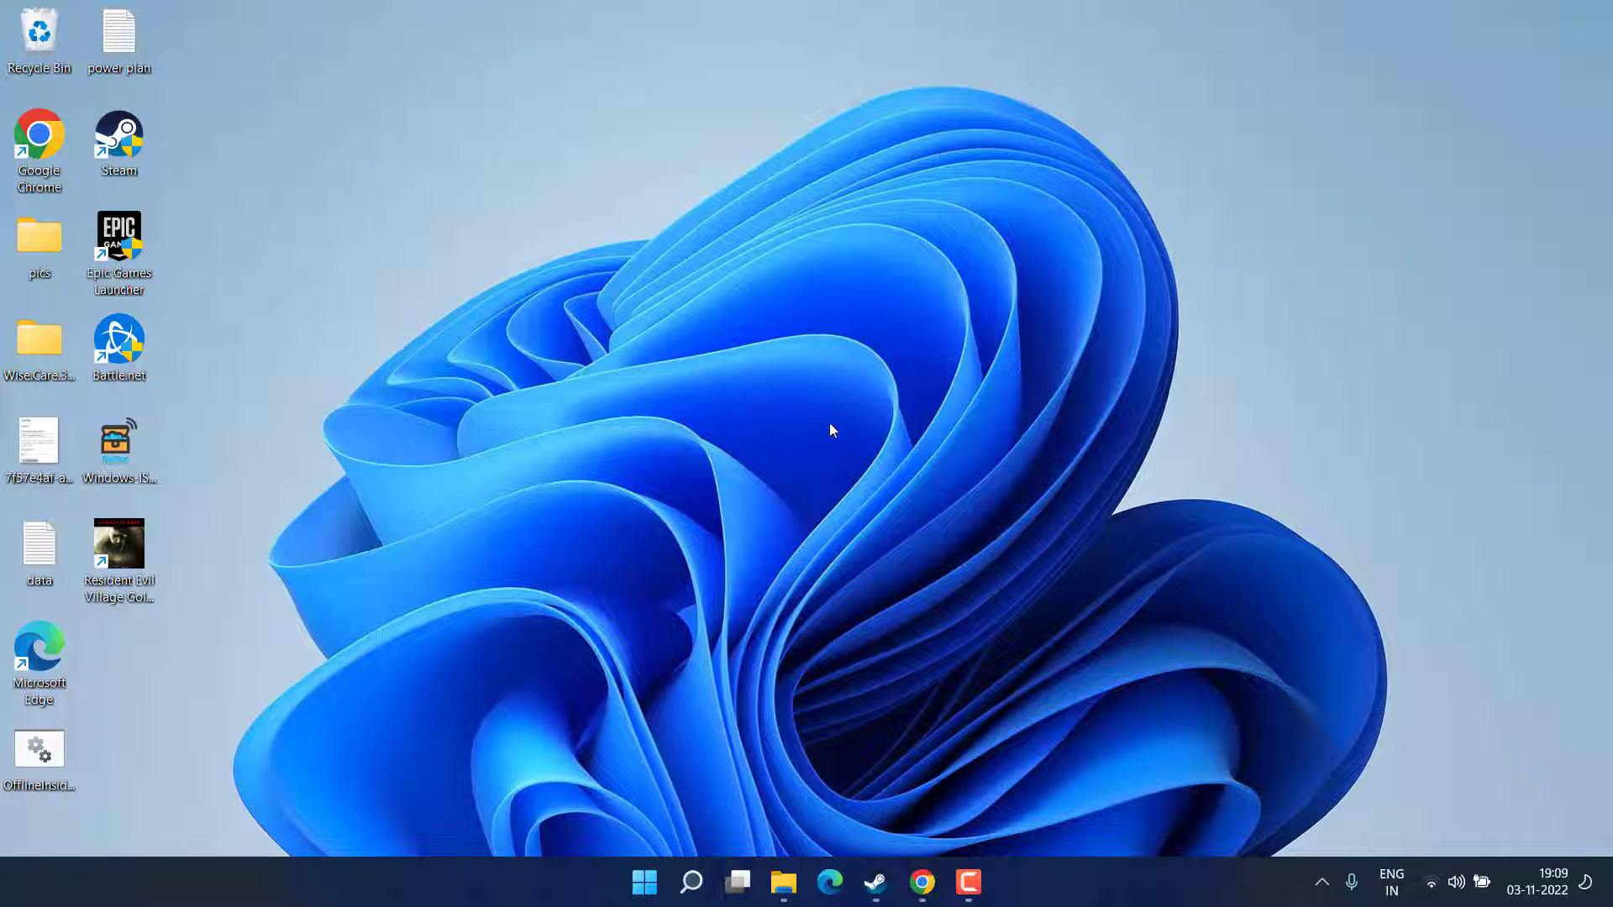
# Step: Download both vc_redist.x64.exe and vc_redist.x86.exe for Visual C++ 2015
pyautogui.click(921, 882)
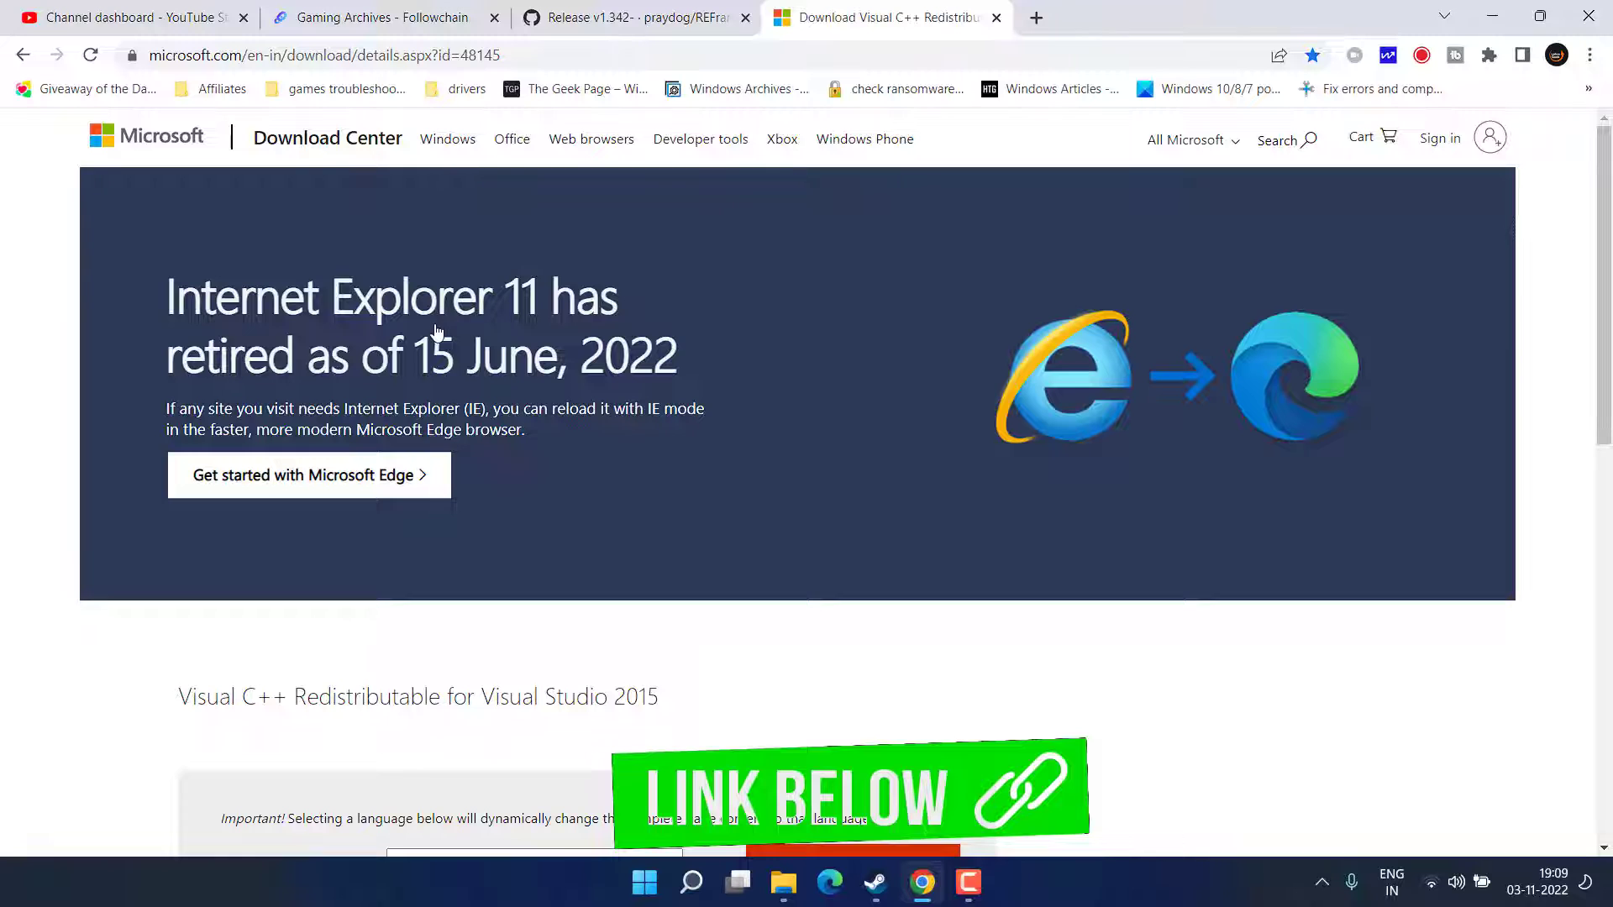
pyautogui.scroll(-3, 554, 531)
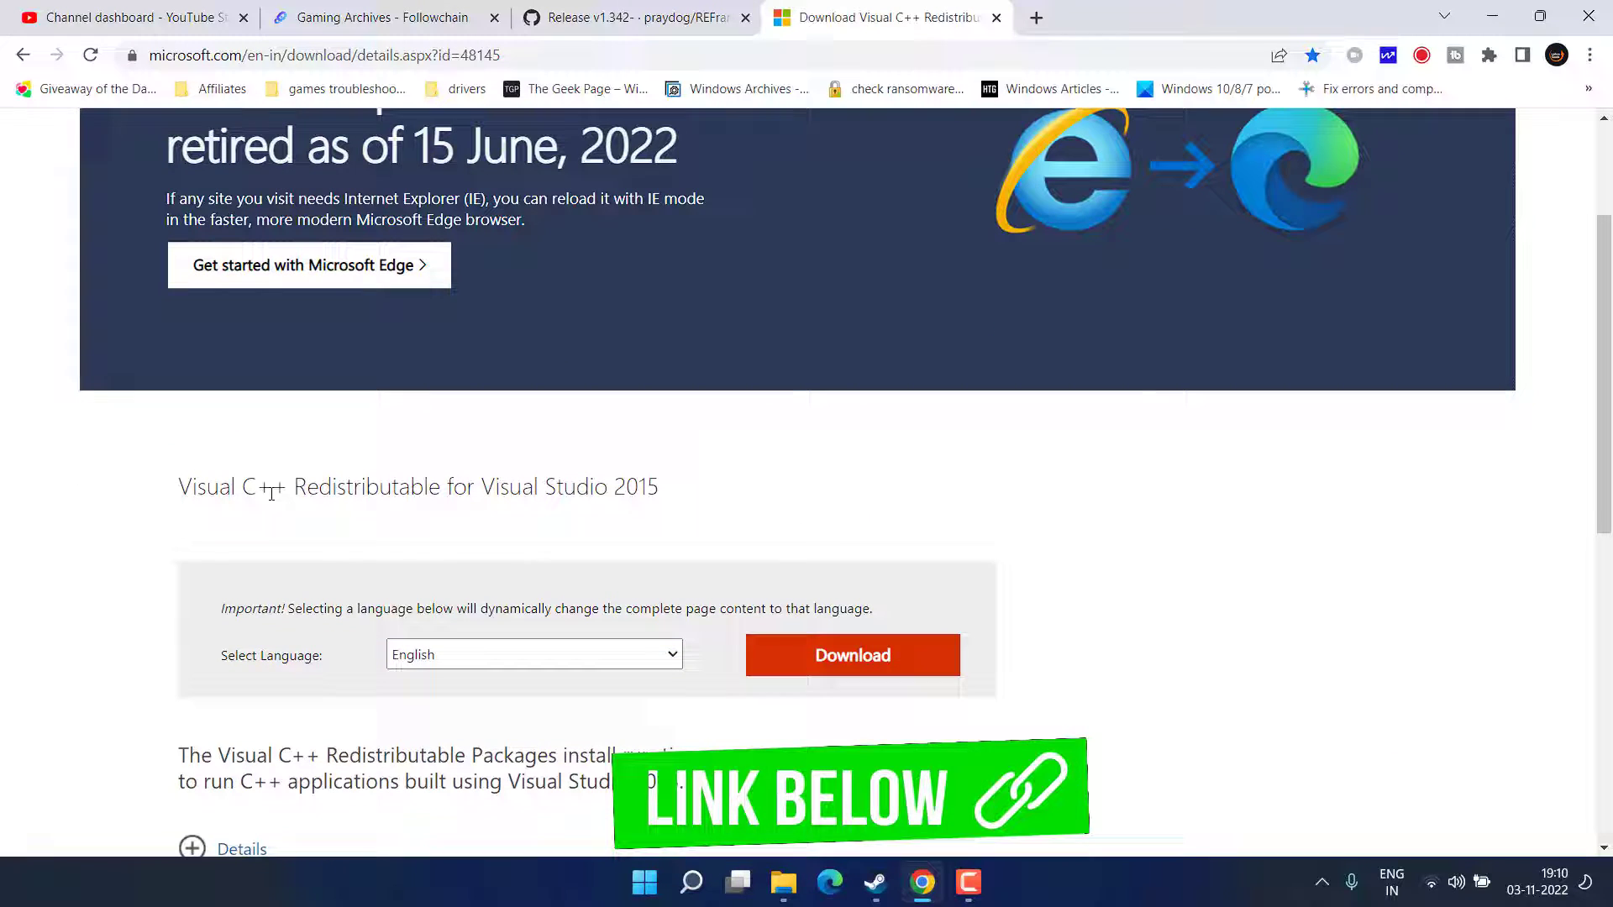
pyautogui.click(853, 658)
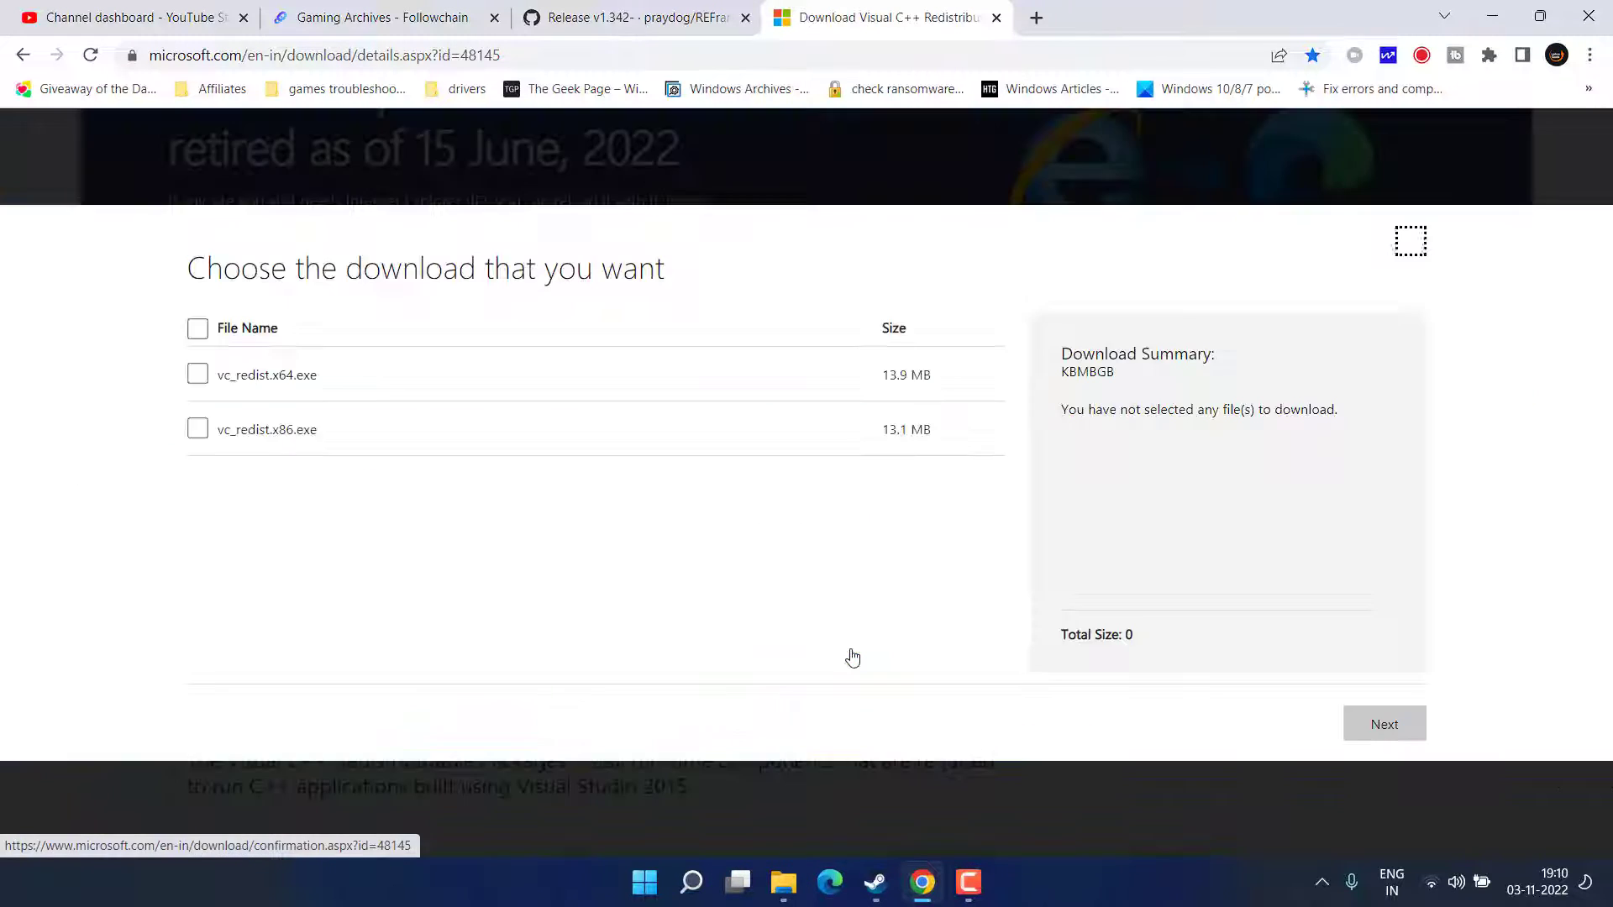
pyautogui.click(199, 376)
pyautogui.click(197, 430)
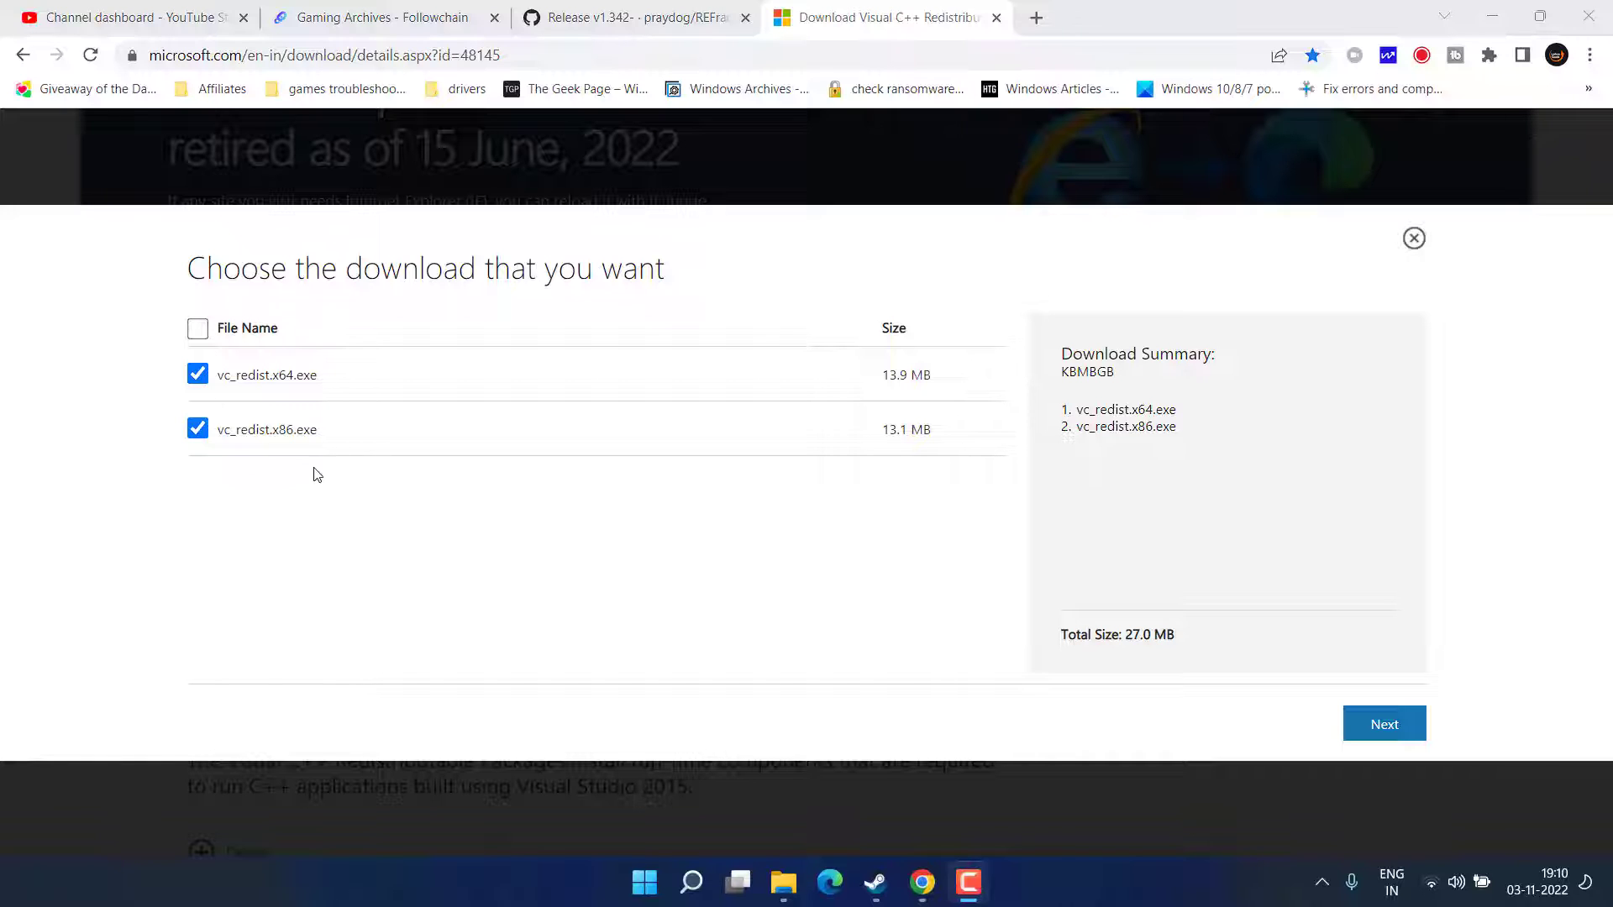
pyautogui.click(1391, 725)
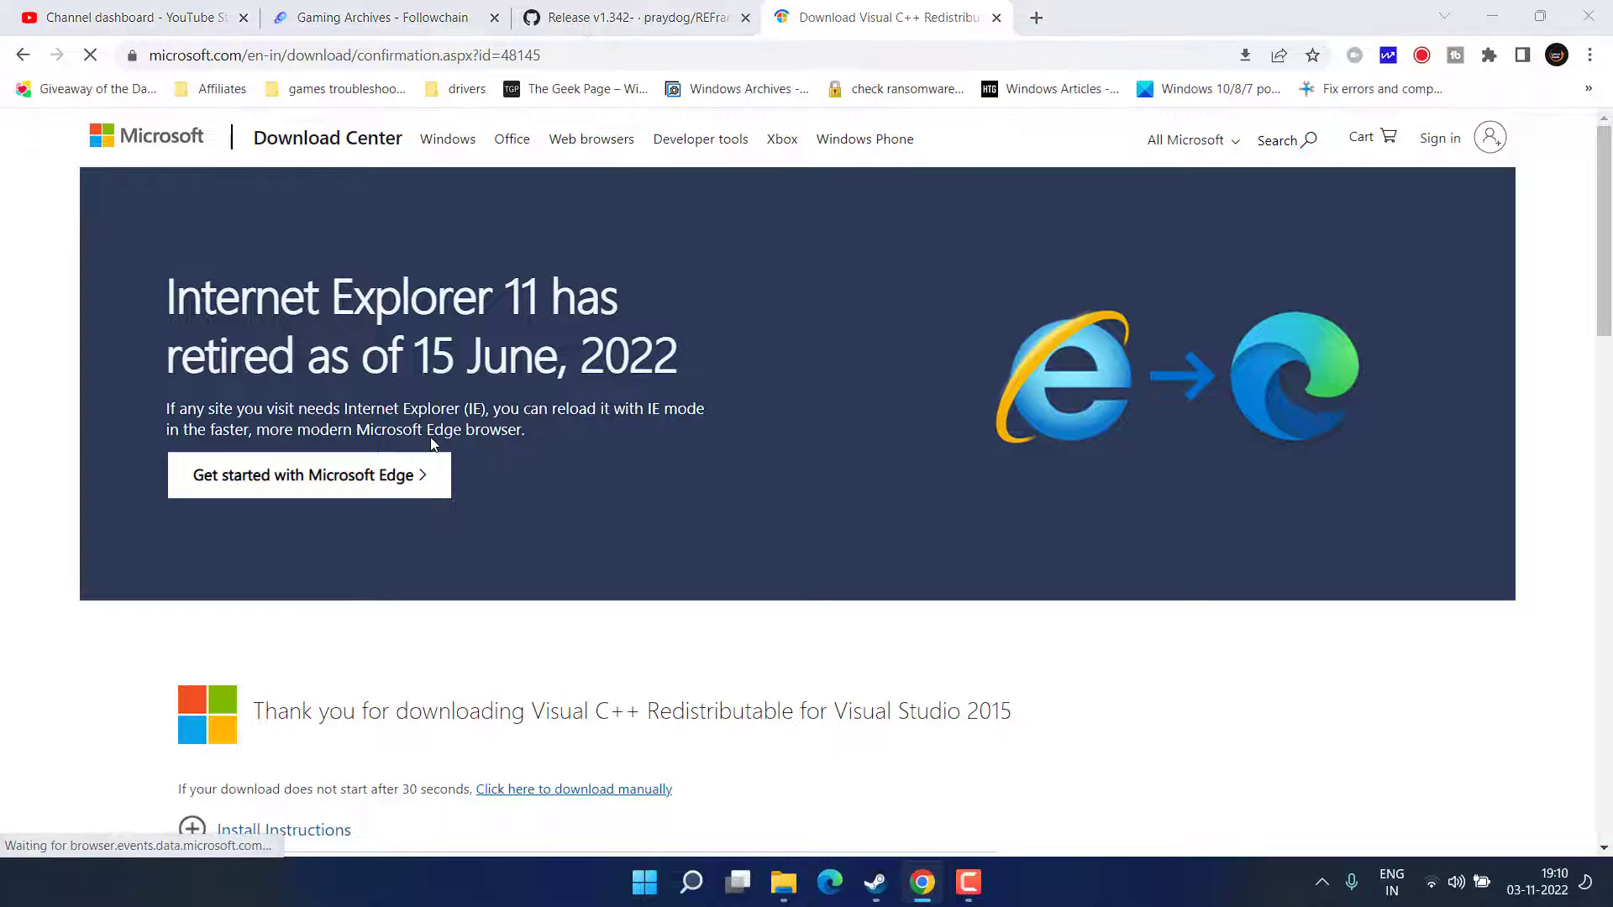
pyautogui.click(488, 438)
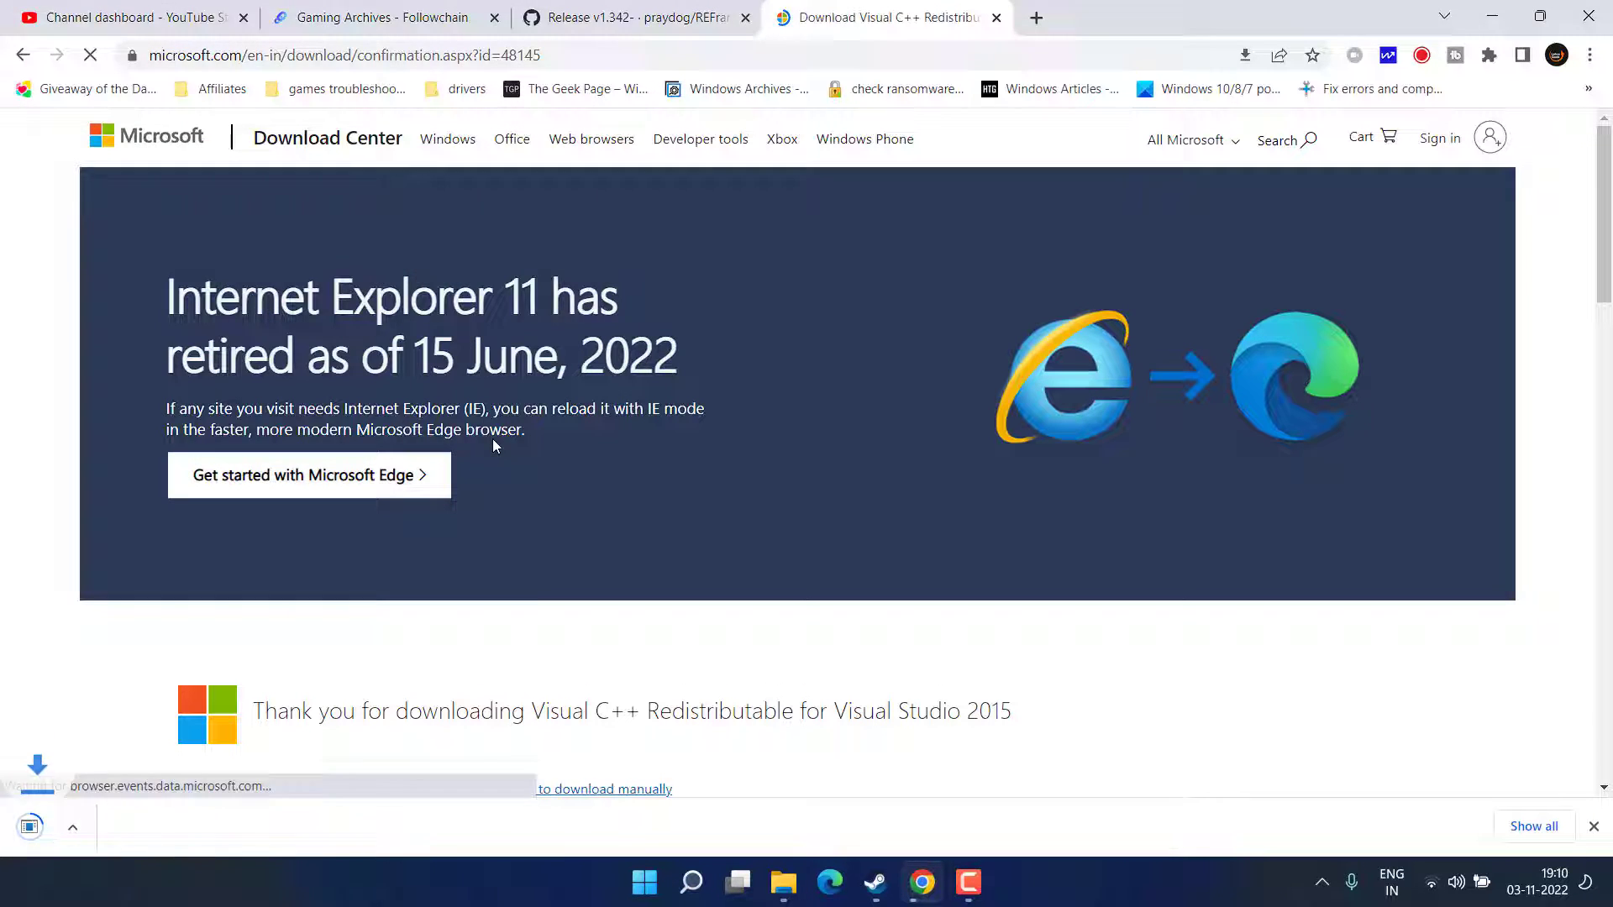
pyautogui.click(500, 437)
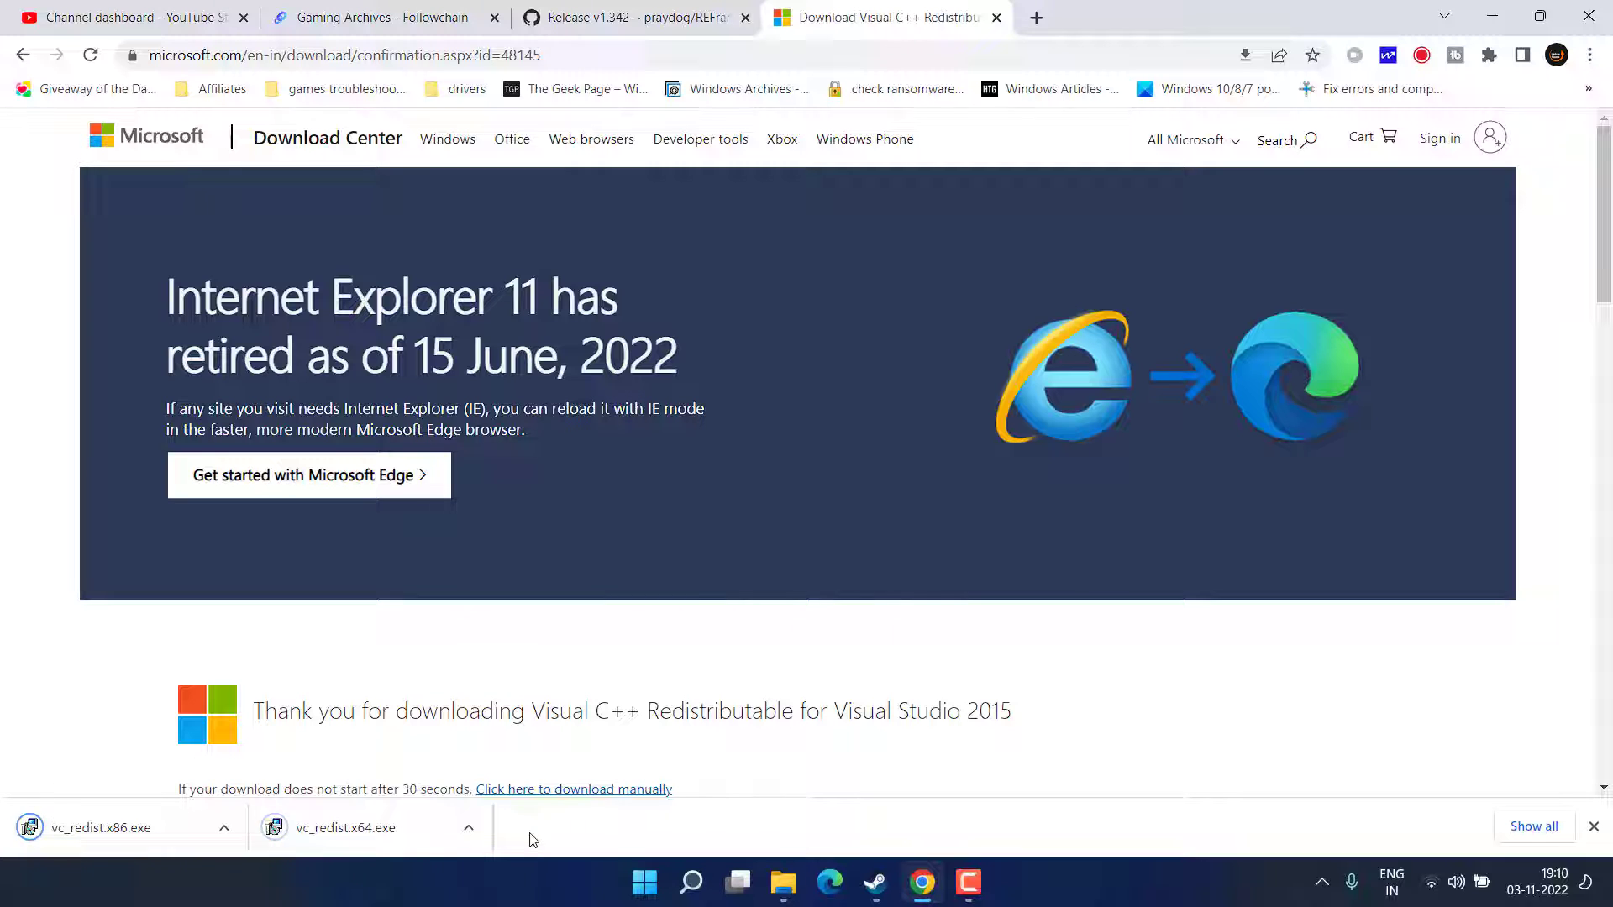
# Step: Run vc_redist.x64.exe, accept the license, install, and dismiss the already-installed failure
pyautogui.click(356, 831)
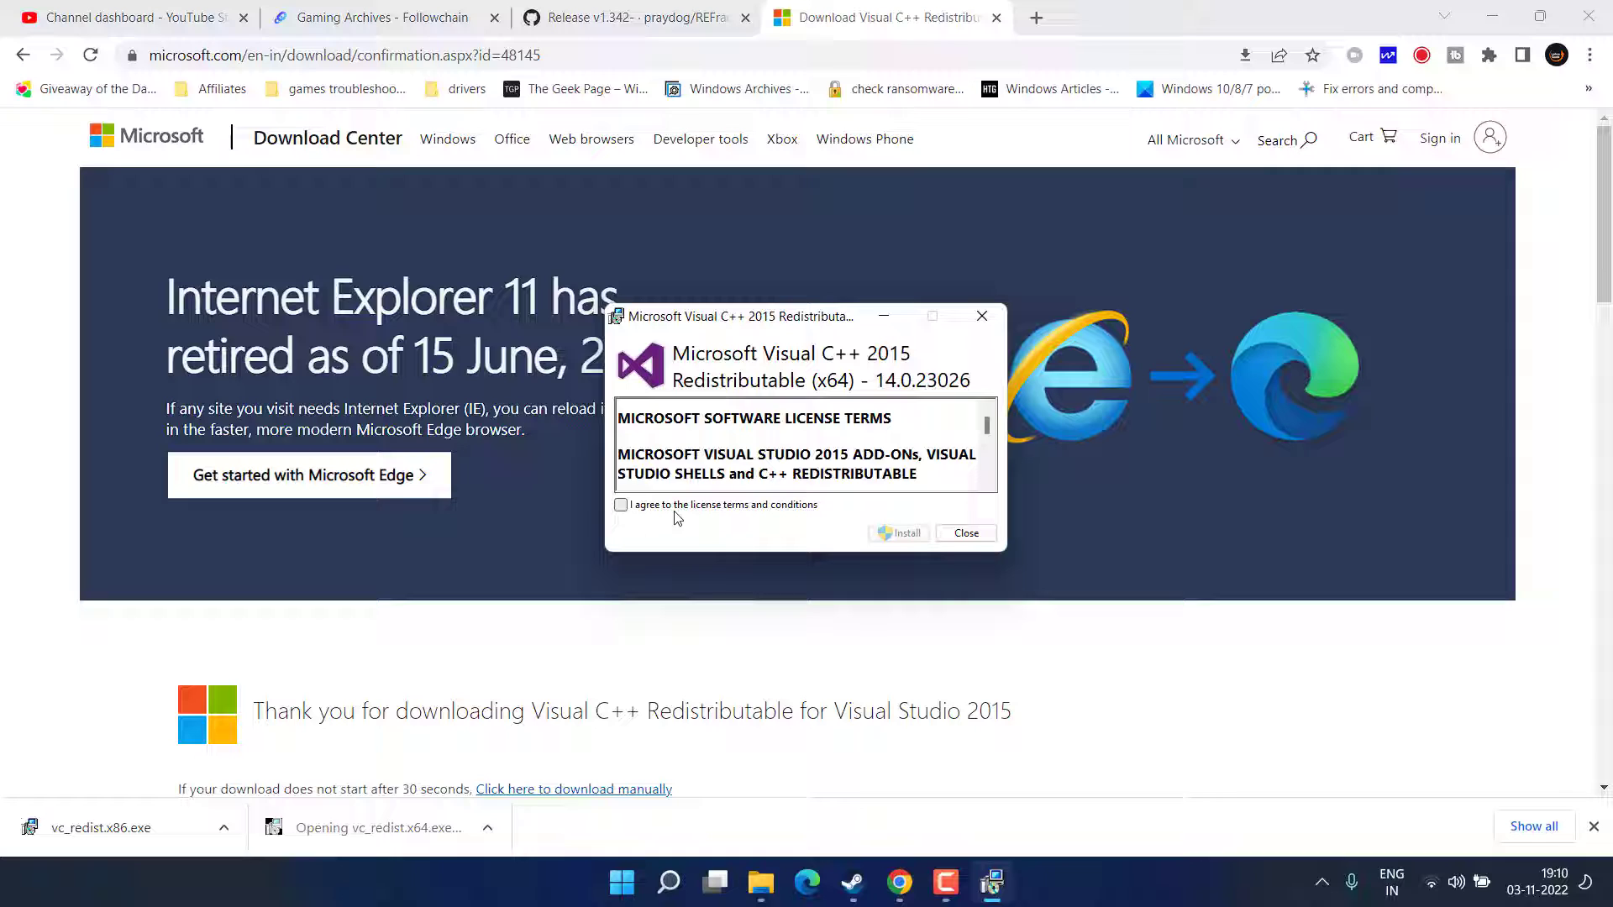
pyautogui.click(674, 508)
pyautogui.click(899, 533)
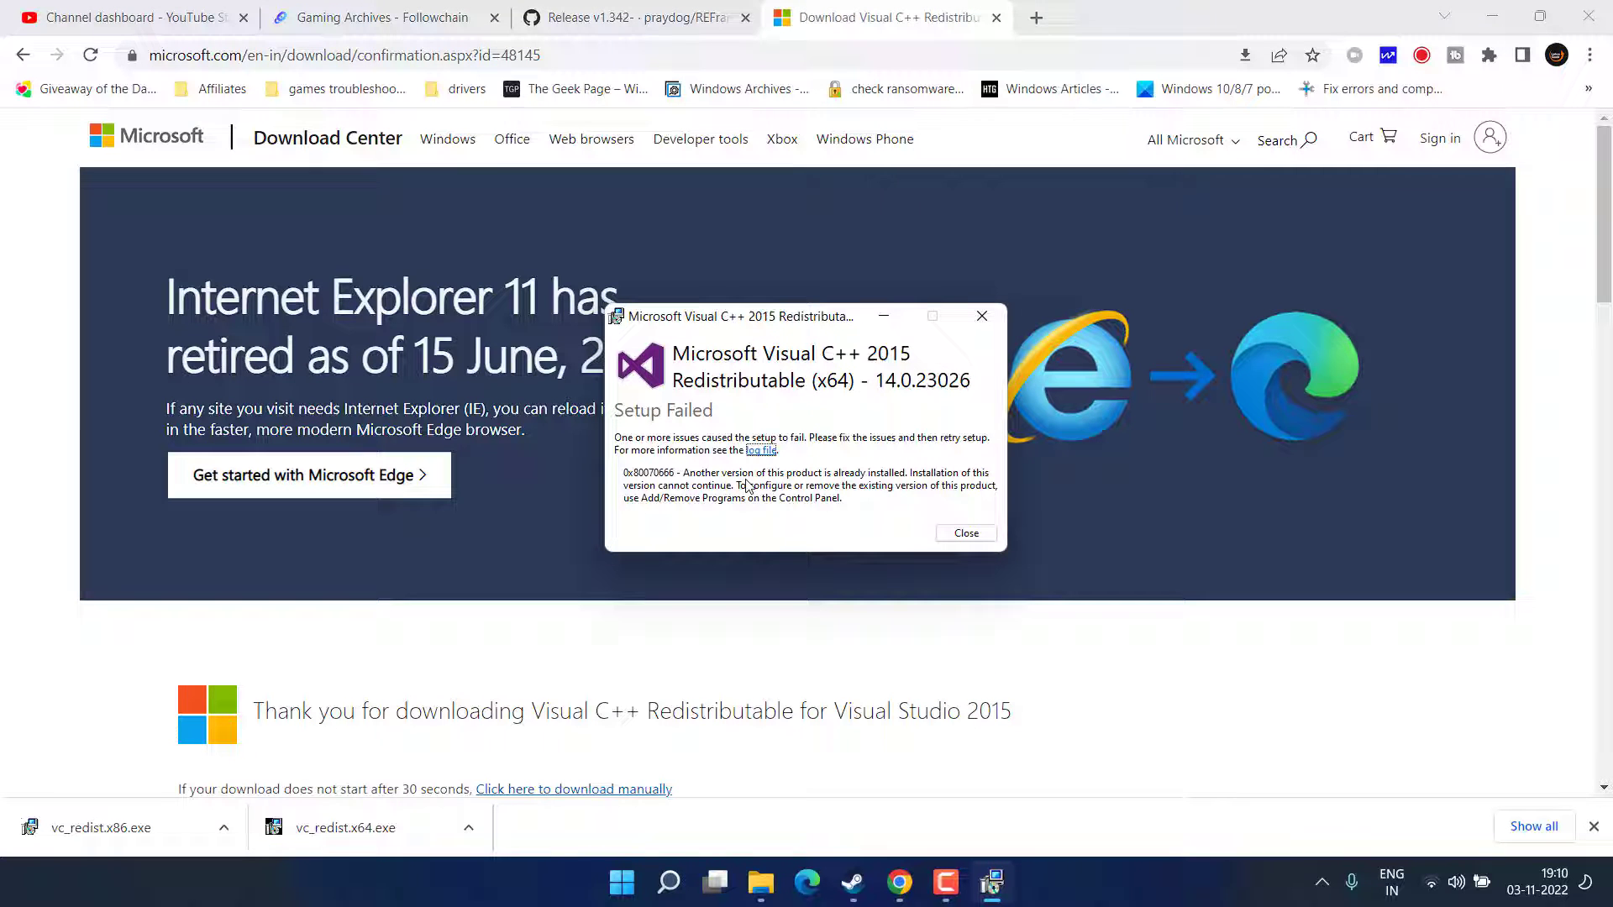
pyautogui.click(966, 533)
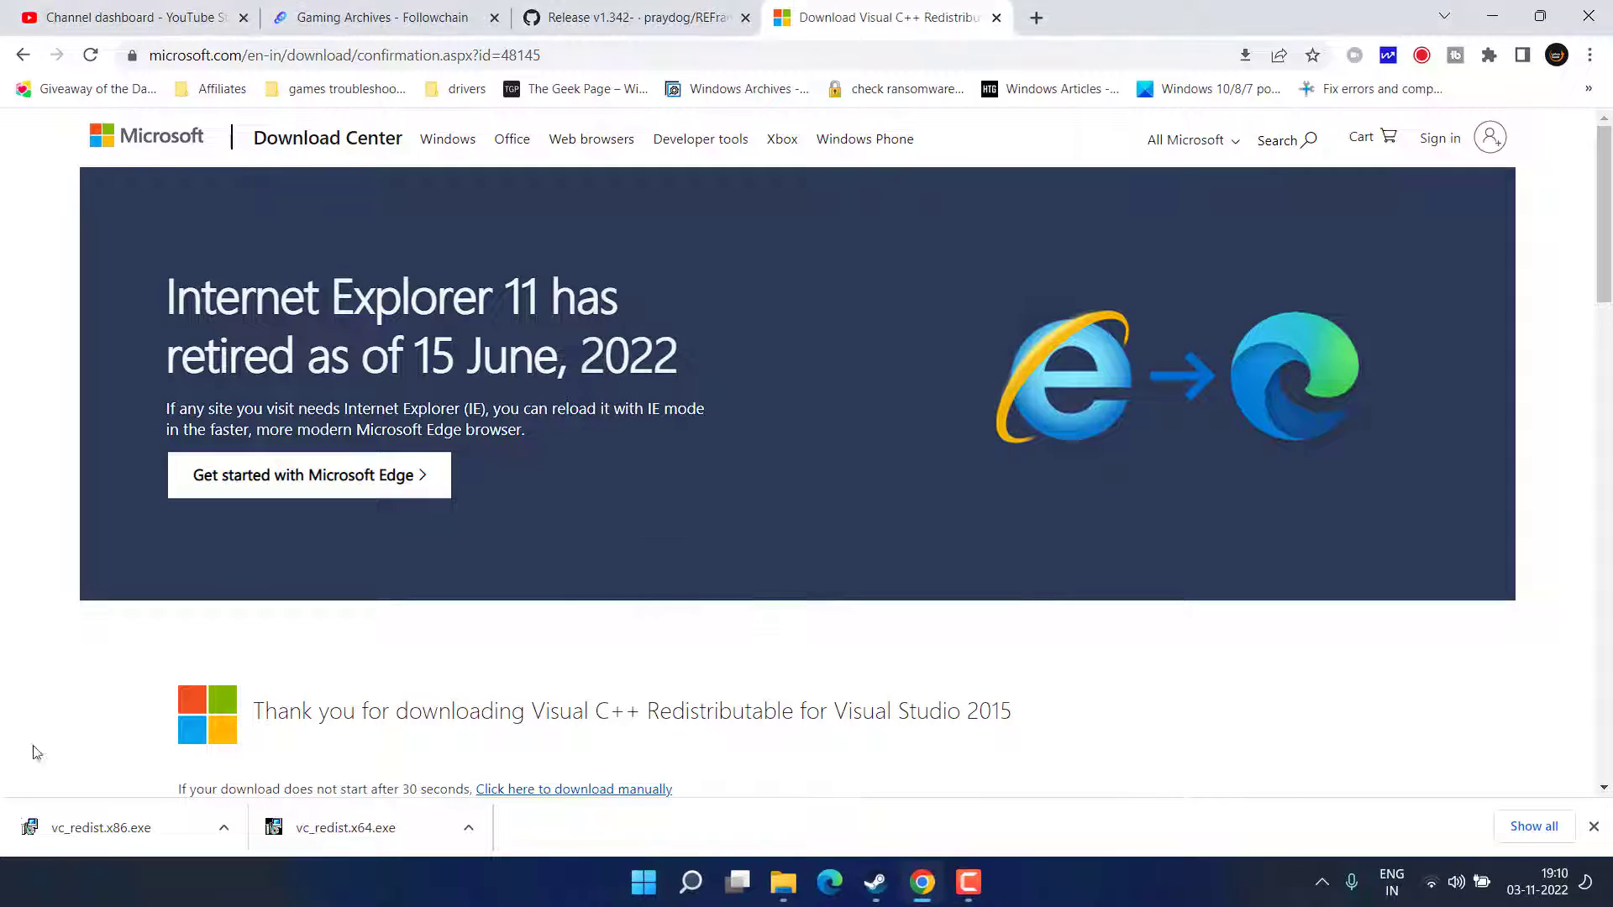
# Step: Exit the vc_redist.x86.exe setup without repairing, then minimize the browser
pyautogui.click(84, 832)
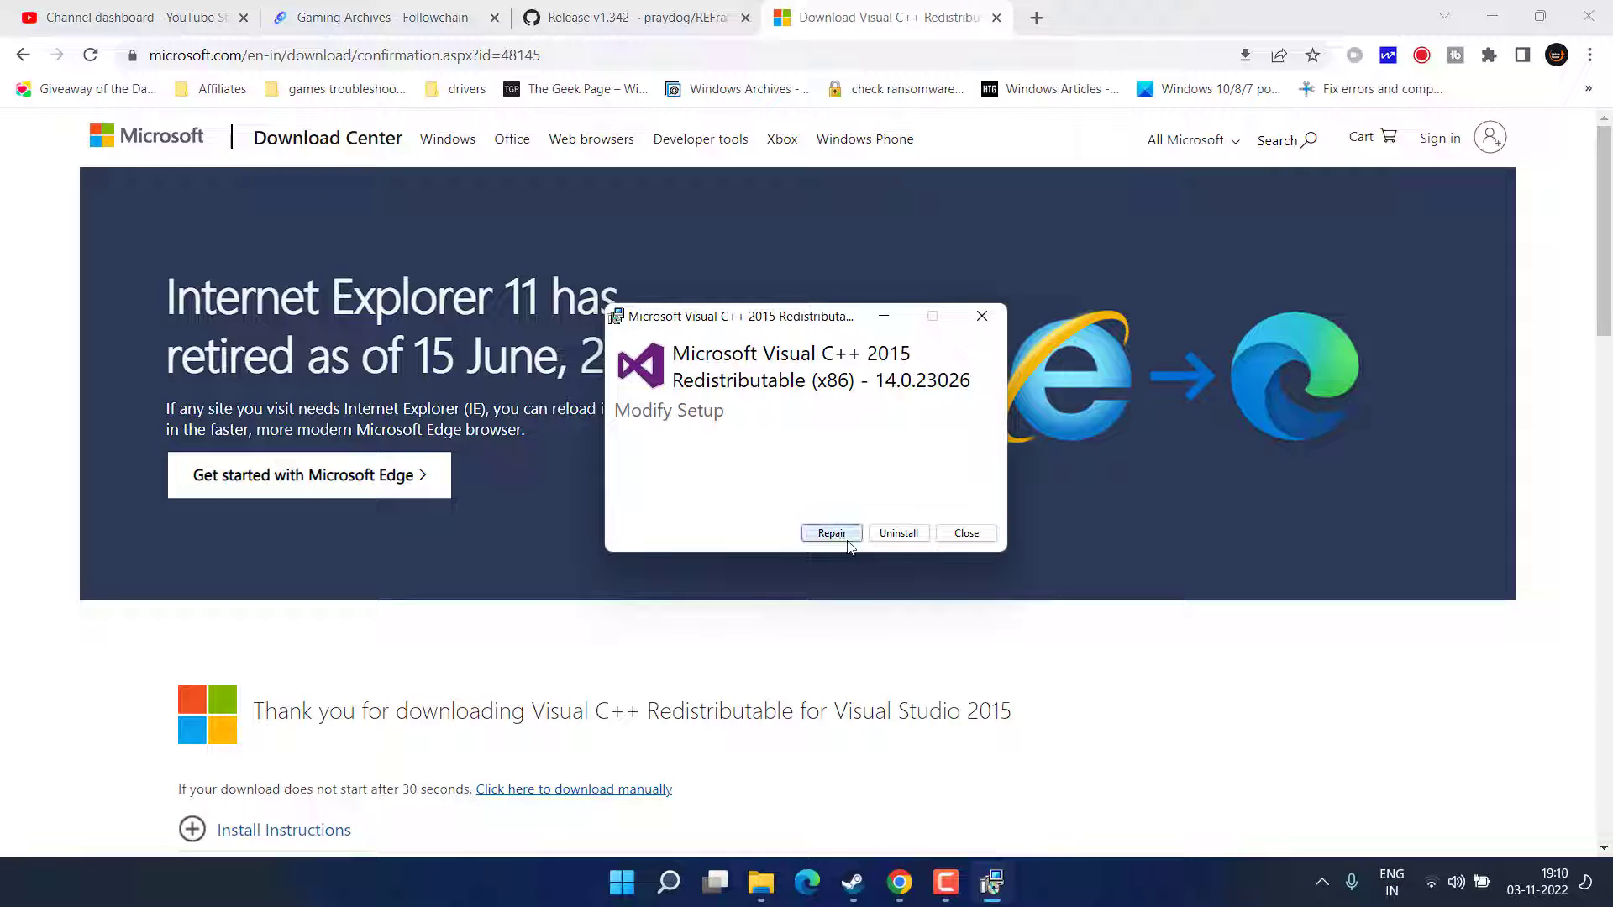
pyautogui.click(965, 533)
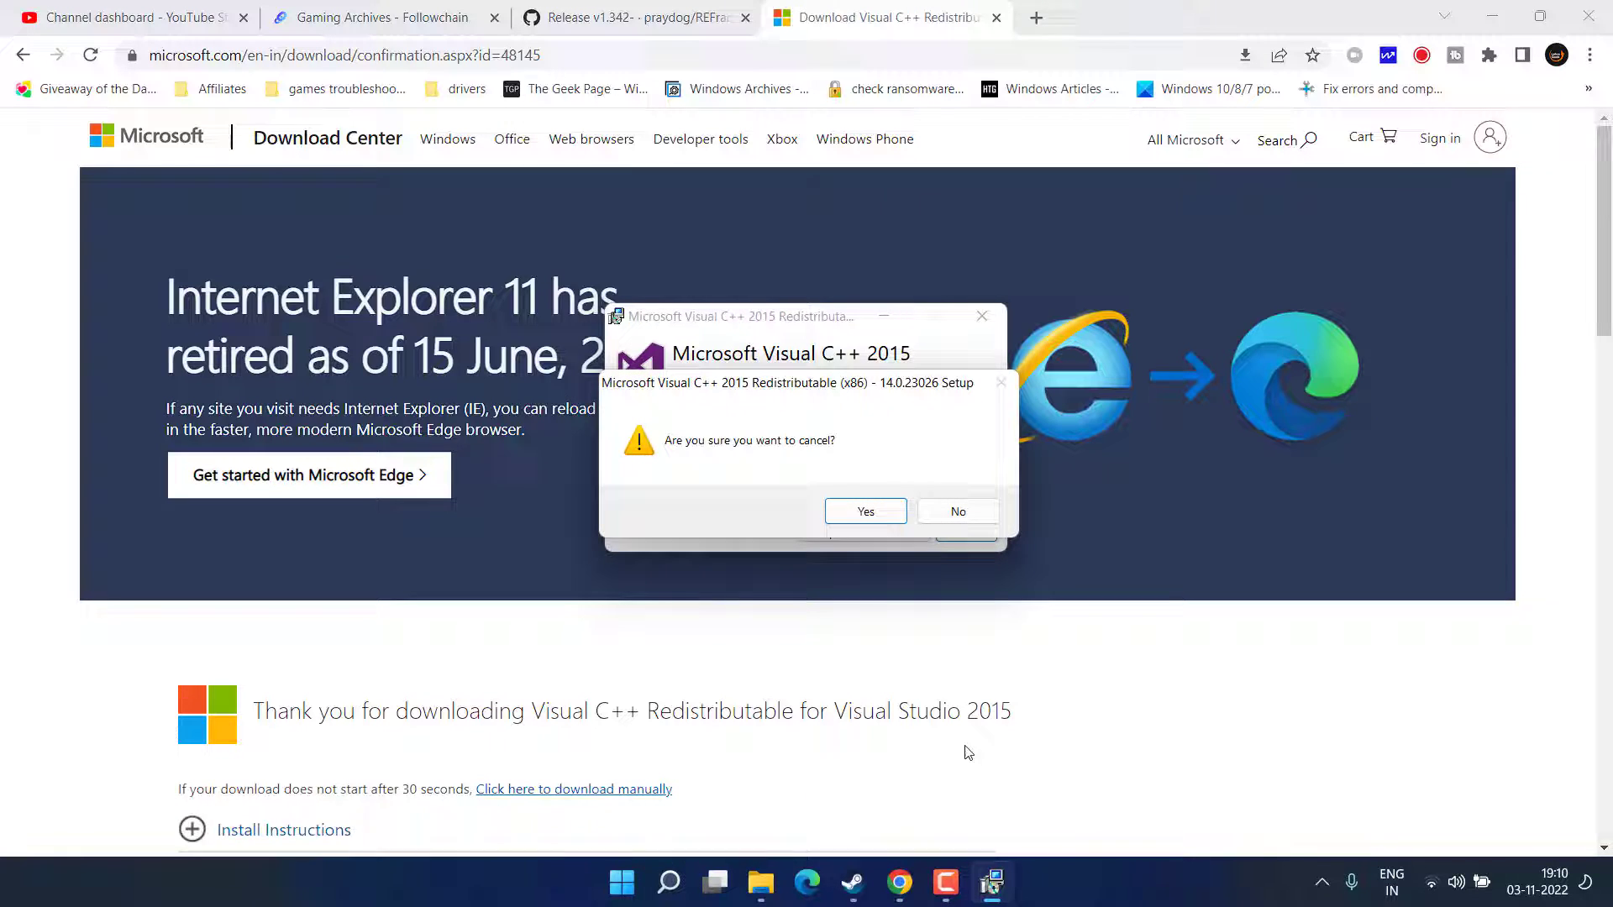
pyautogui.click(863, 514)
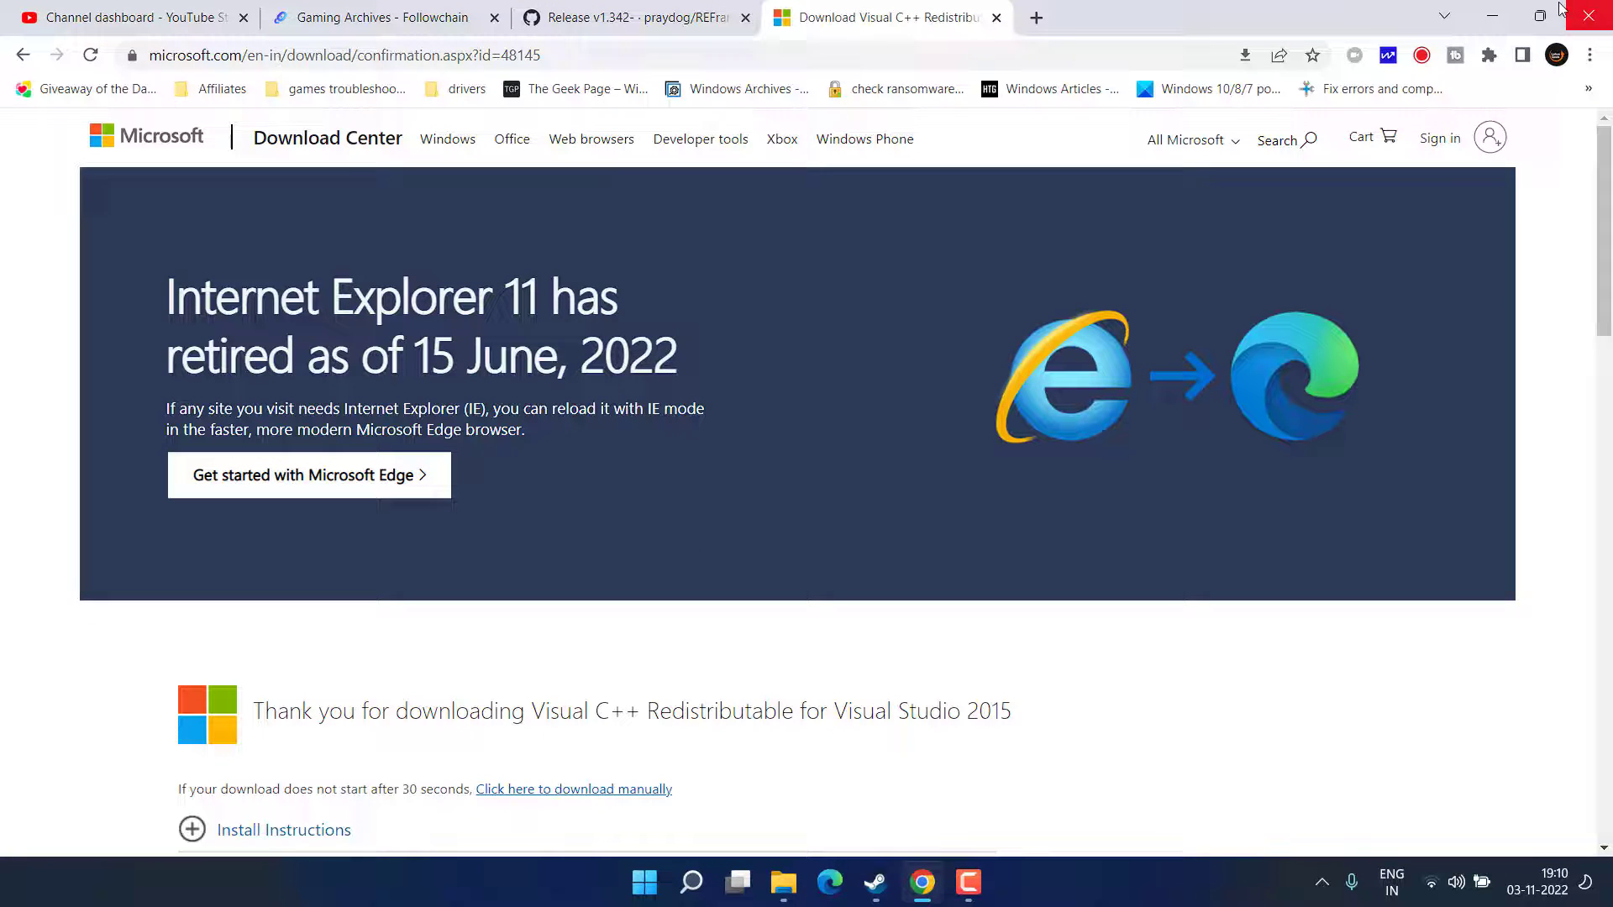
pyautogui.click(1493, 15)
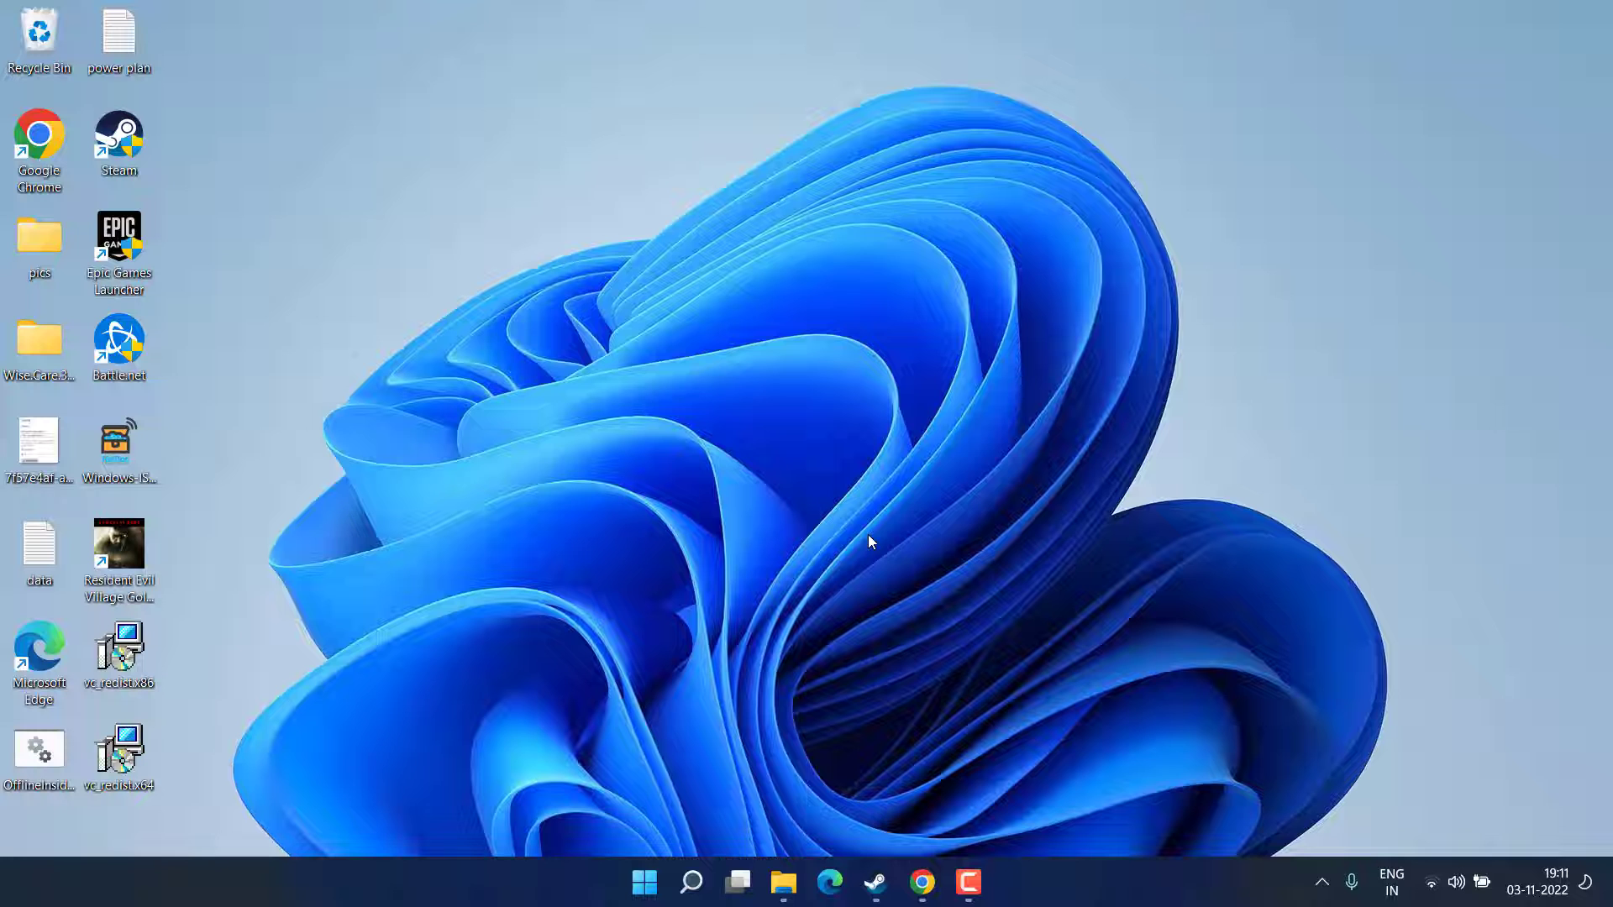
# Step: Download RE8.zip from the REFramework release assets and save it to the Desktop
pyautogui.click(921, 882)
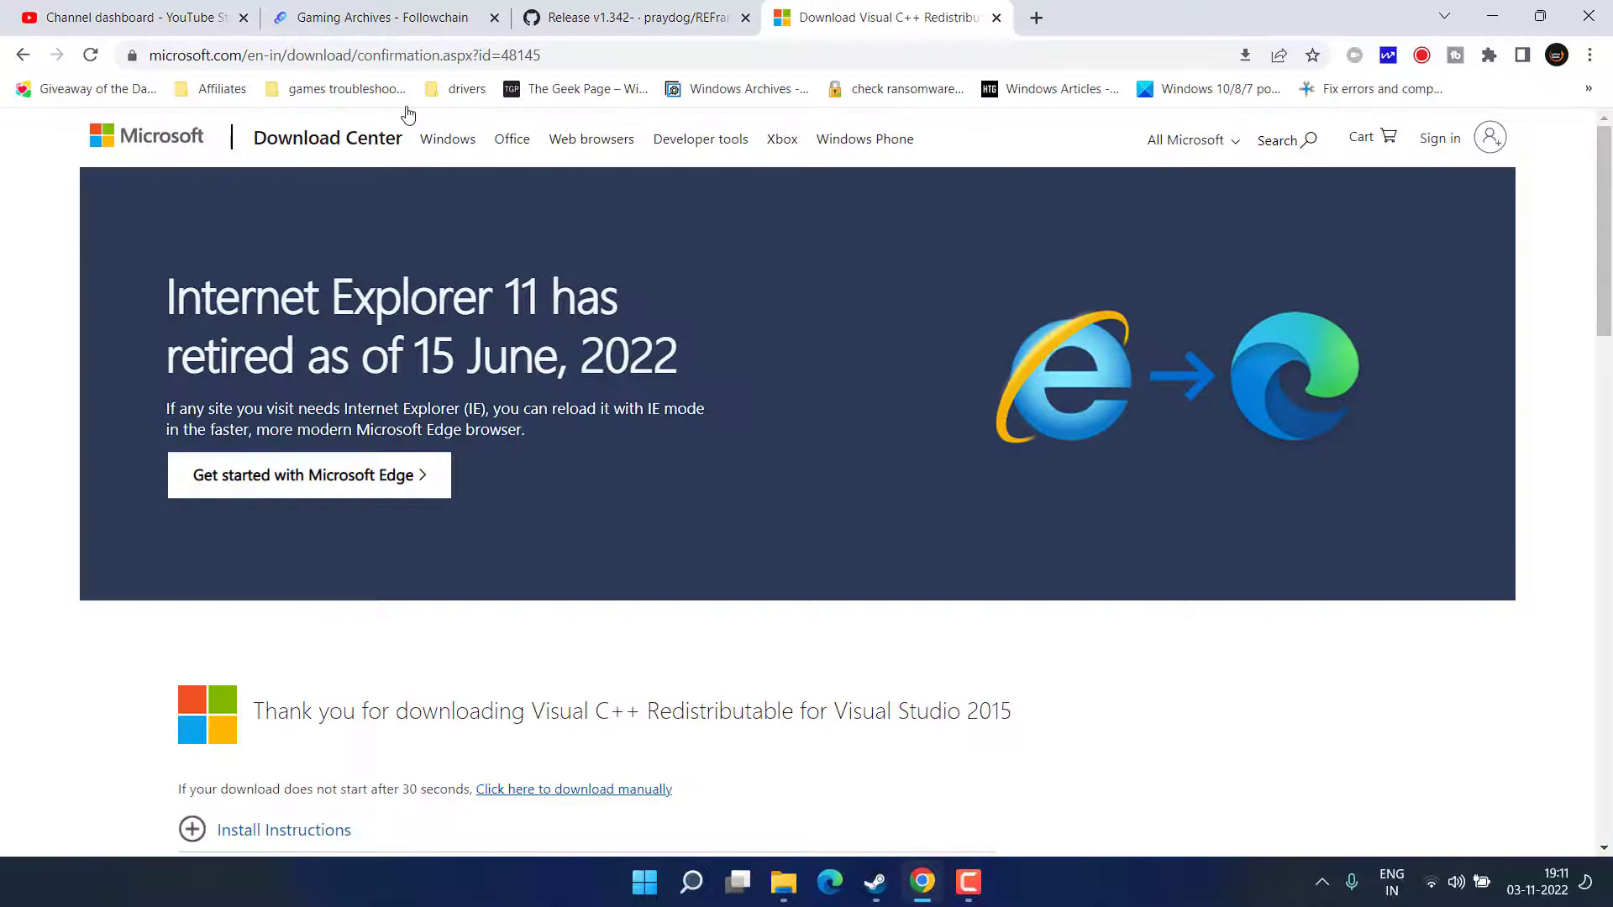
pyautogui.click(701, 12)
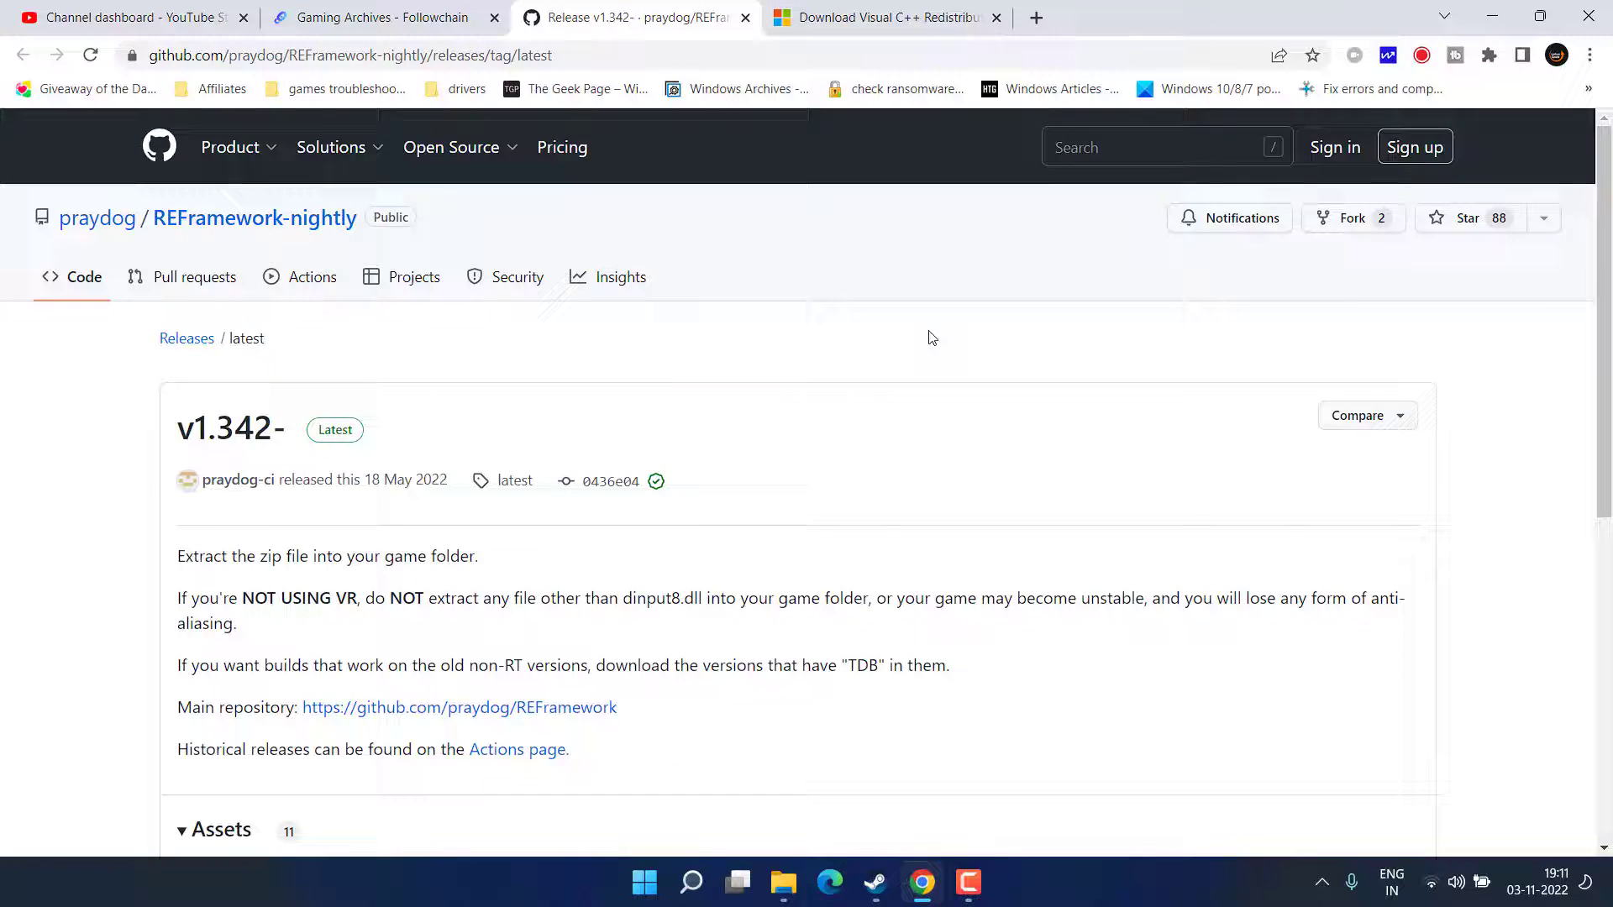
pyautogui.scroll(-5, 496, 529)
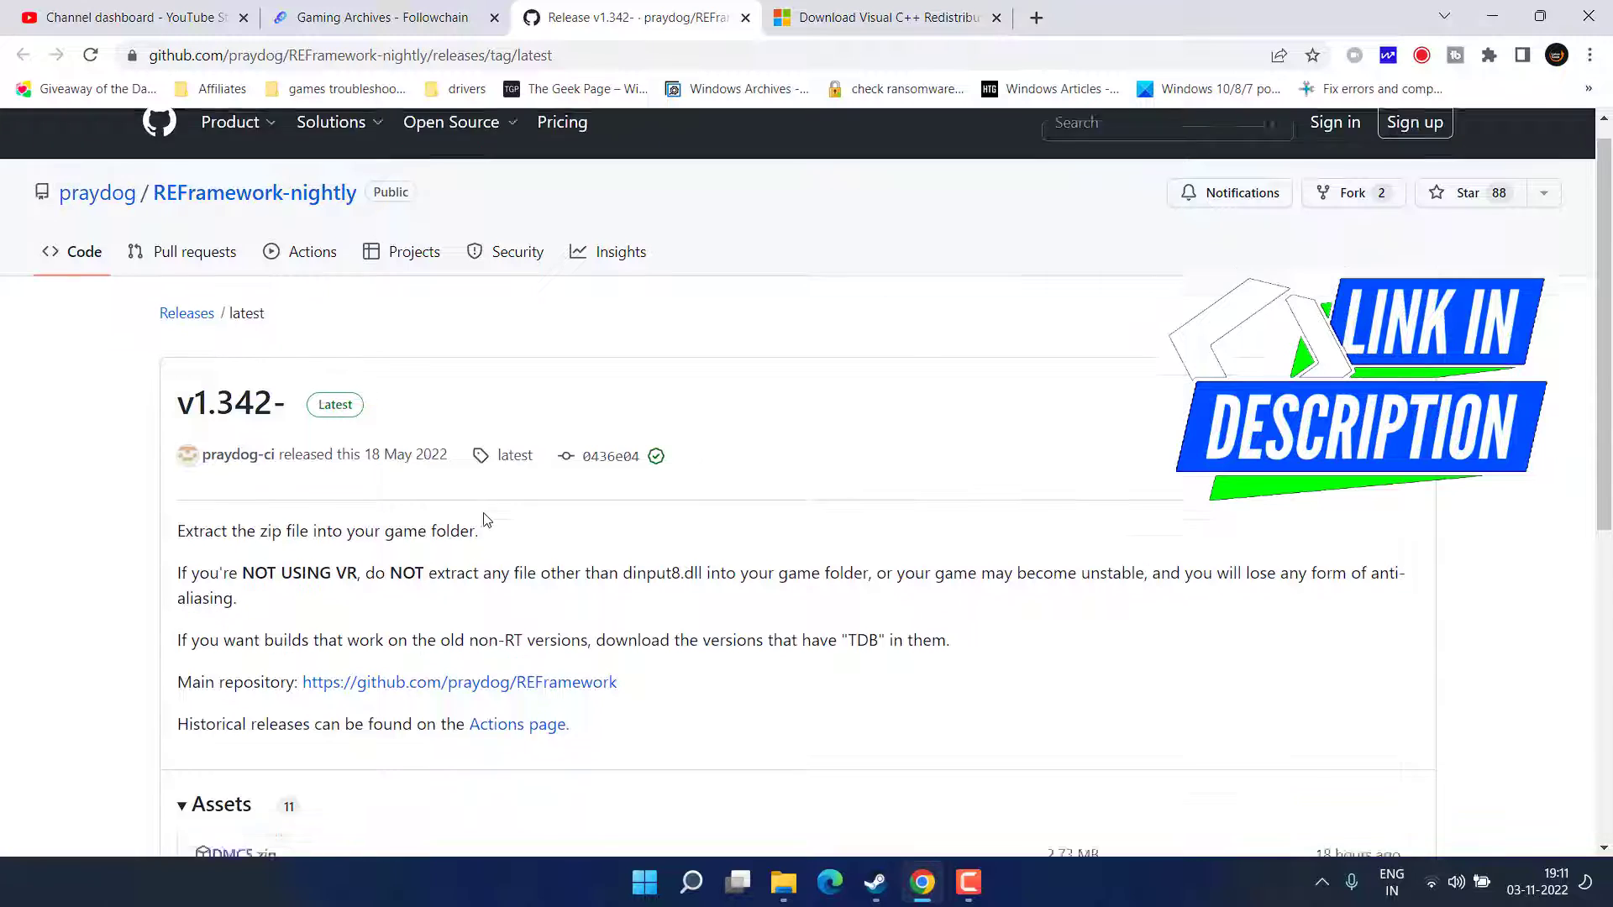
pyautogui.moveTo(188, 745); pyautogui.dragTo(252, 748)
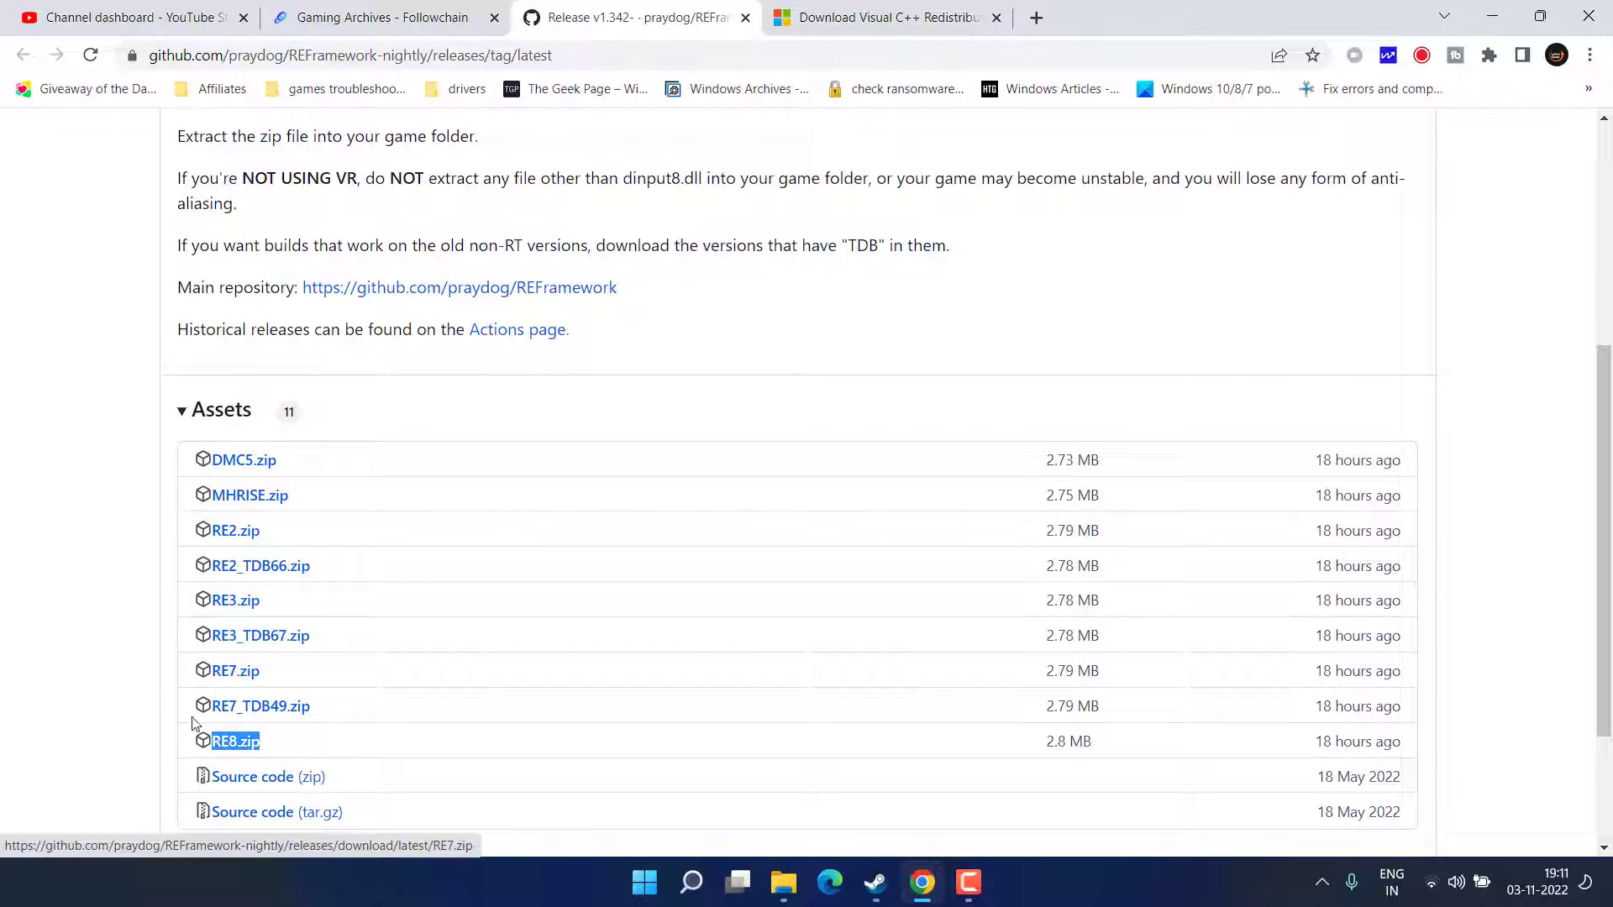
pyautogui.click(249, 744)
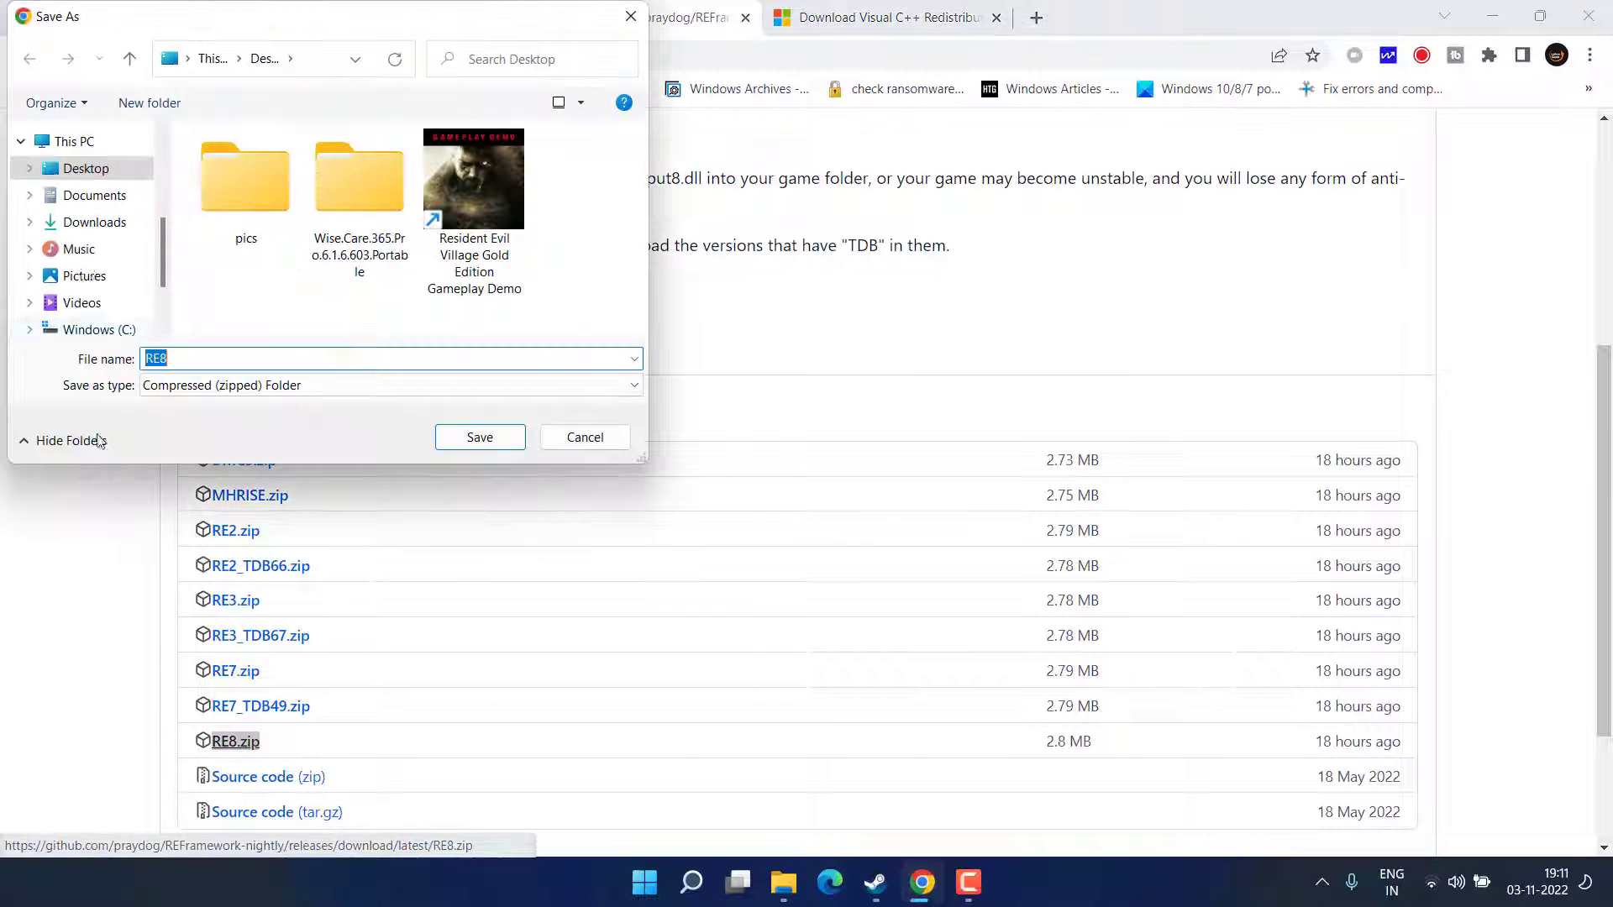
pyautogui.click(408, 362)
pyautogui.click(480, 437)
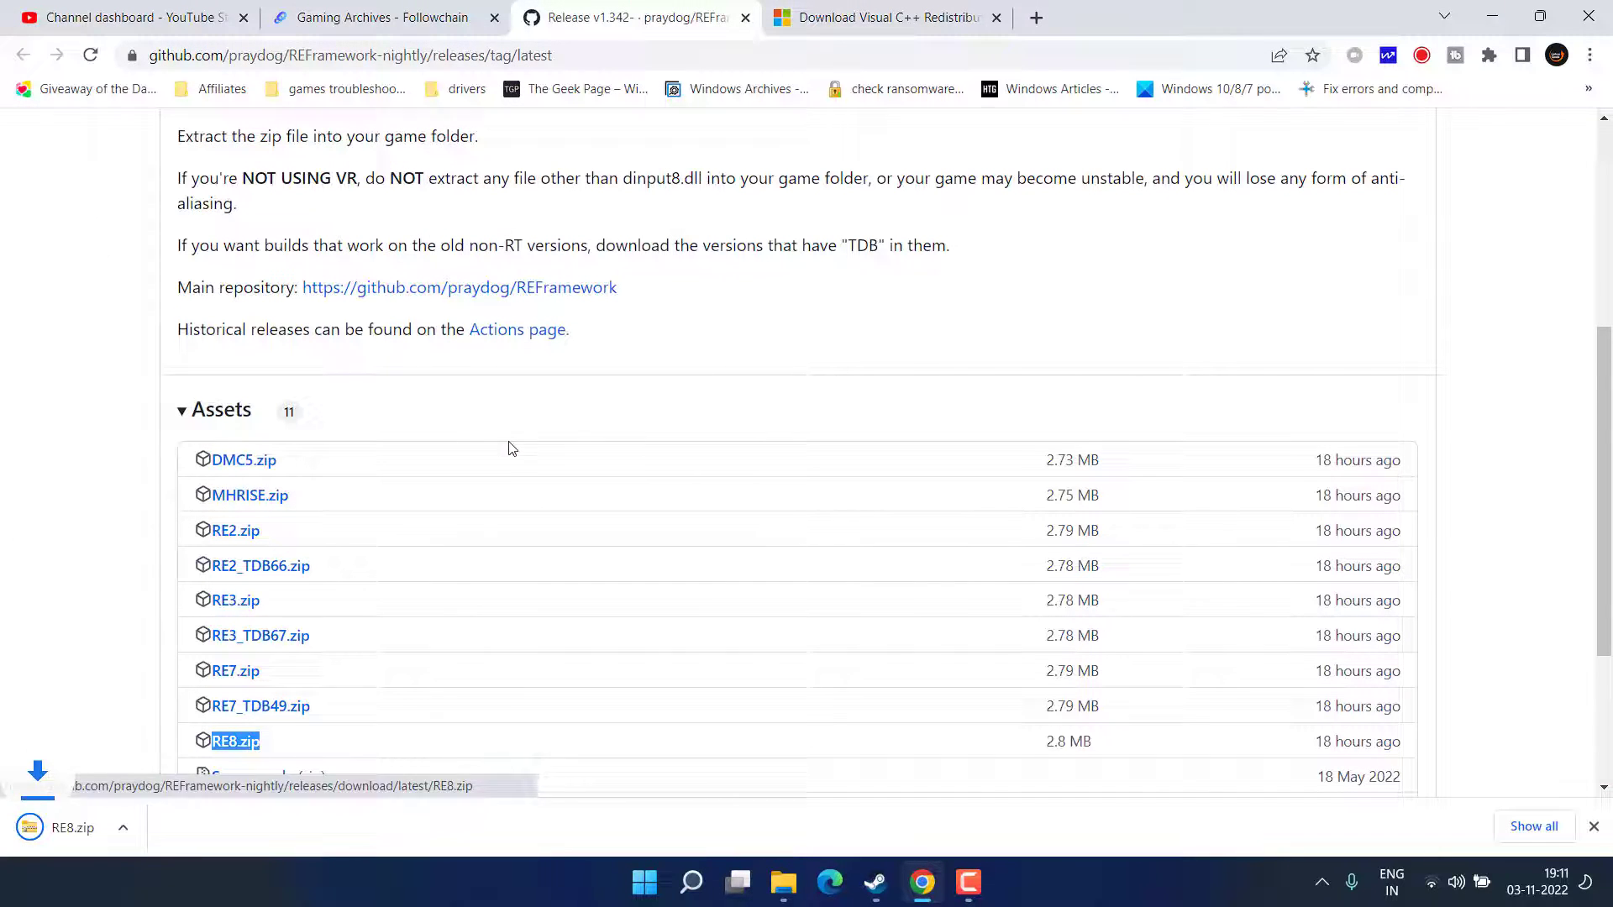
# Step: Open the RE8 folder on the desktop and select all six files
pyautogui.click(1492, 17)
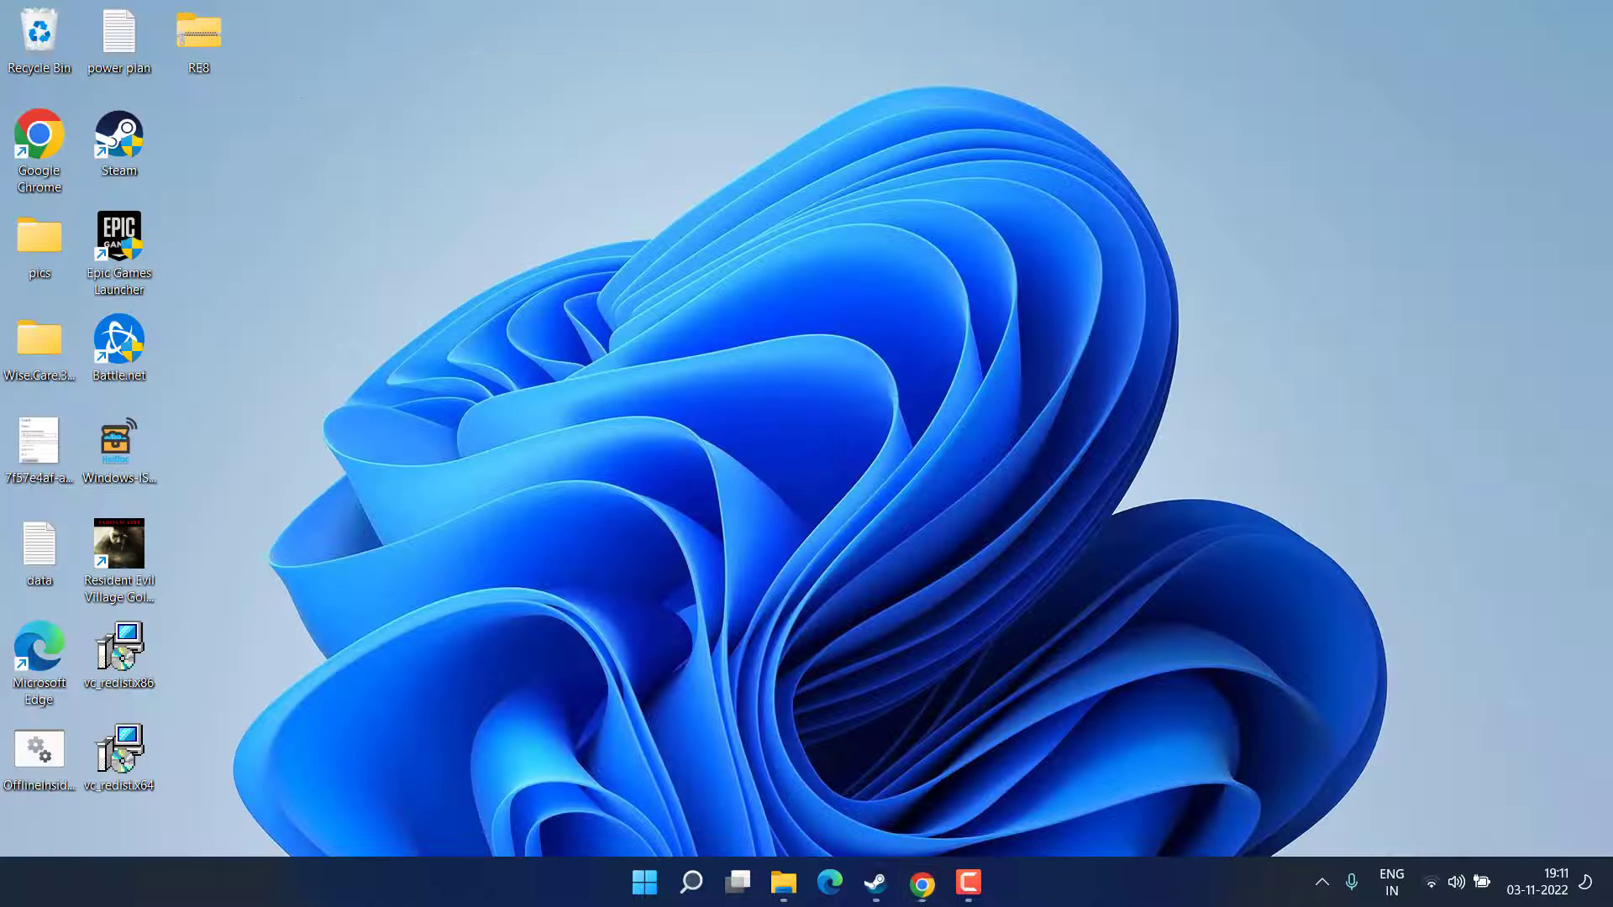
pyautogui.doubleClick(201, 53)
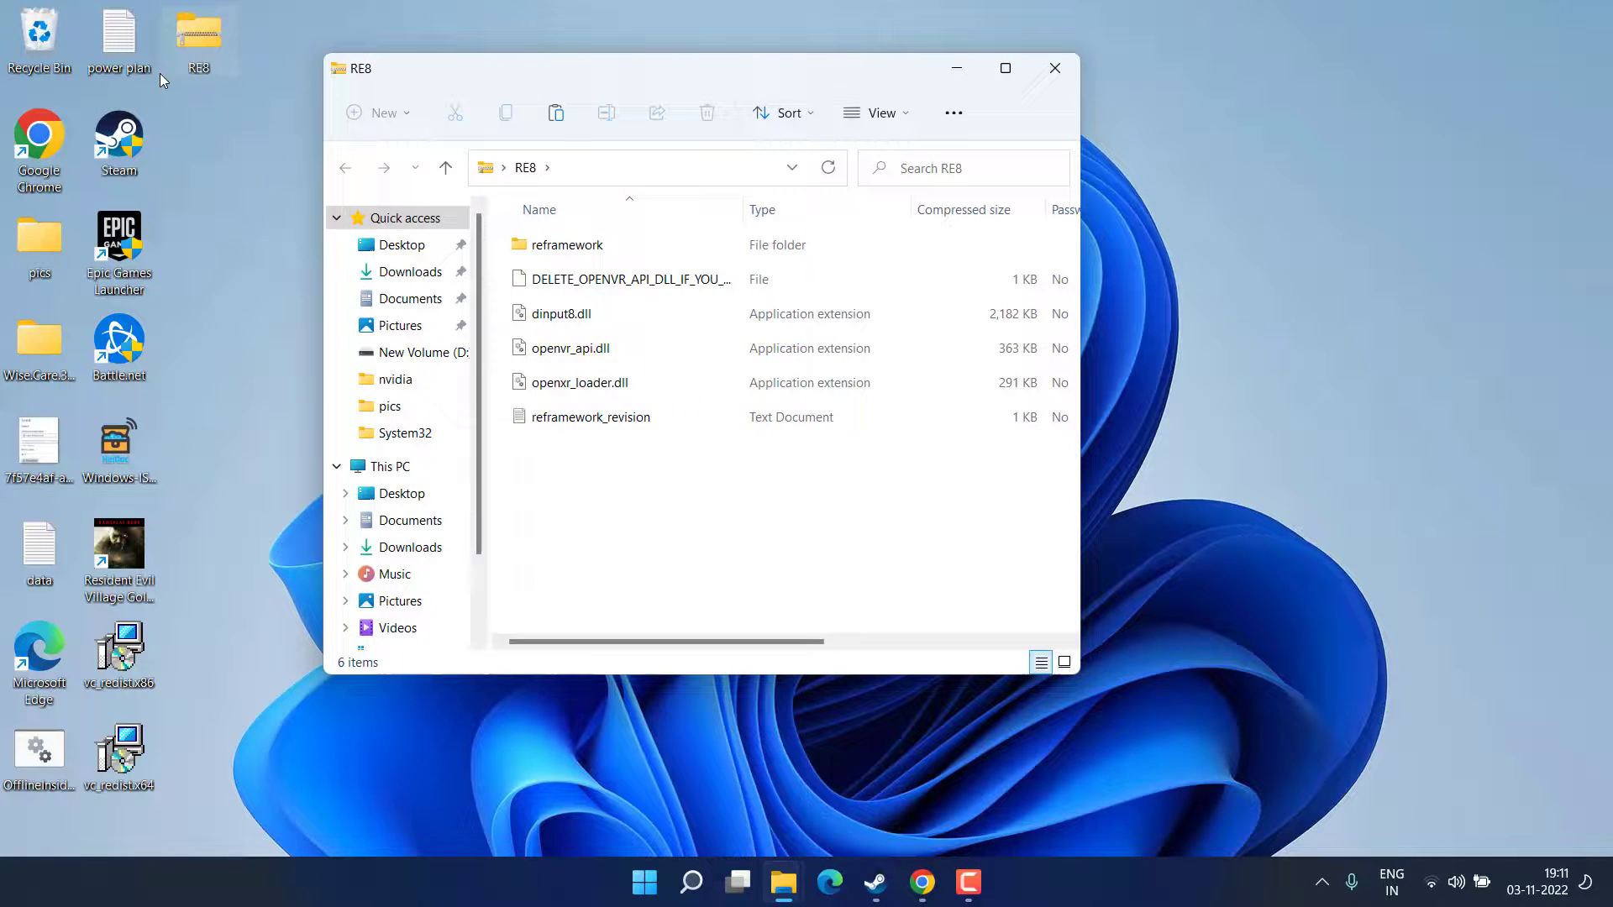
pyautogui.moveTo(575, 563); pyautogui.dragTo(623, 220)
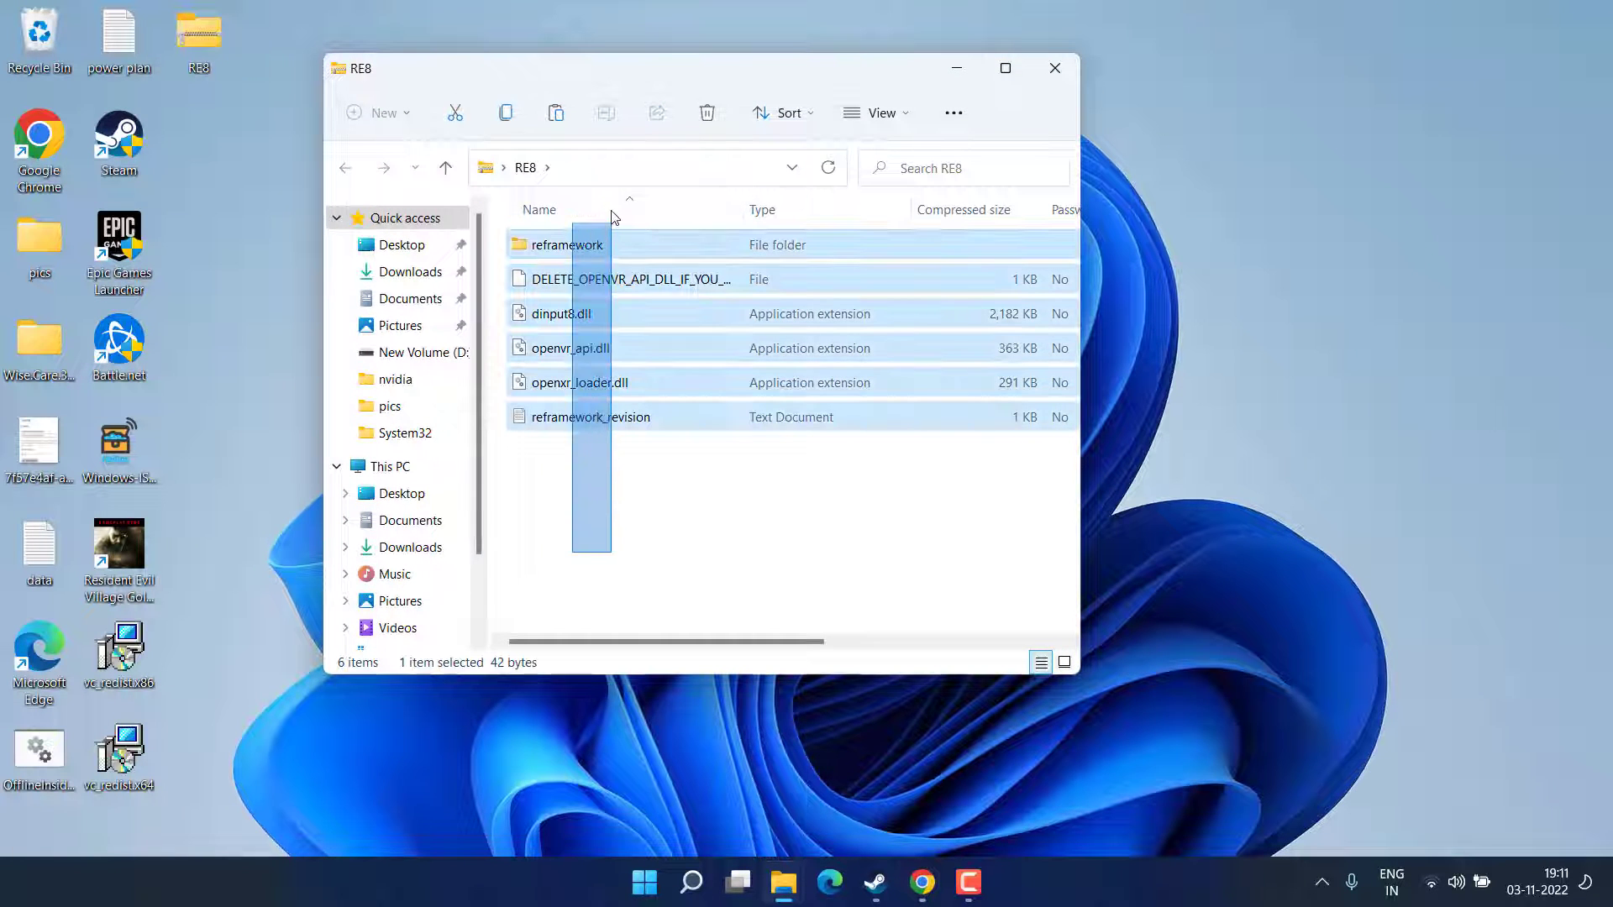
pyautogui.moveTo(814, 74); pyautogui.dragTo(643, 105)
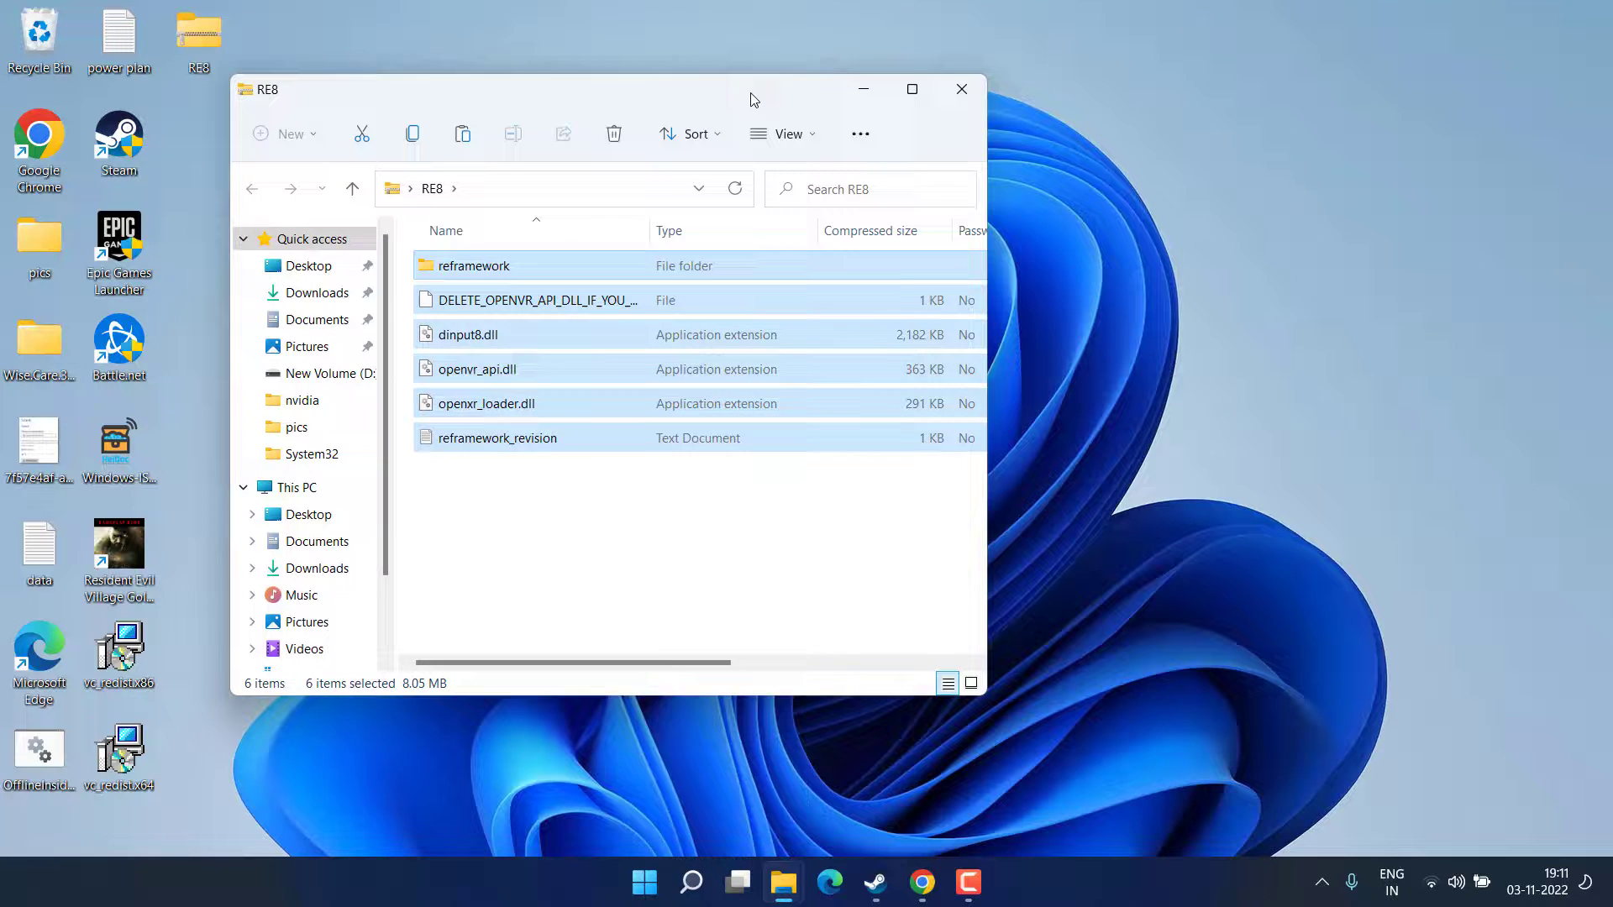
# Step: Open Resident Evil Village's game folder via Steam's Browse local files
pyautogui.click(876, 883)
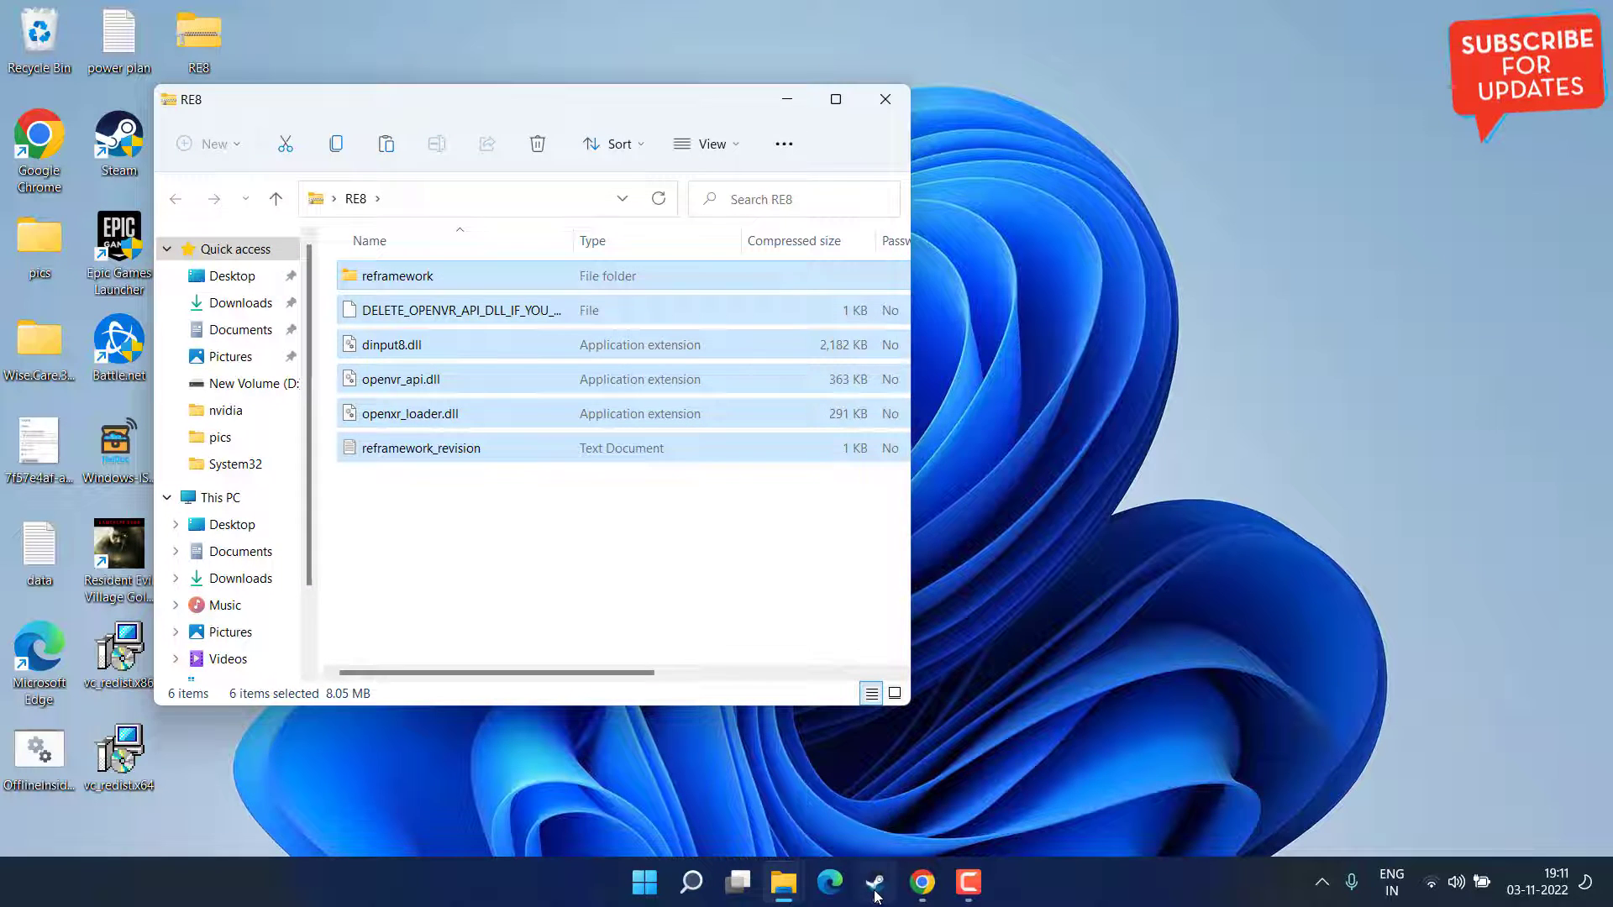
pyautogui.rightClick(487, 333)
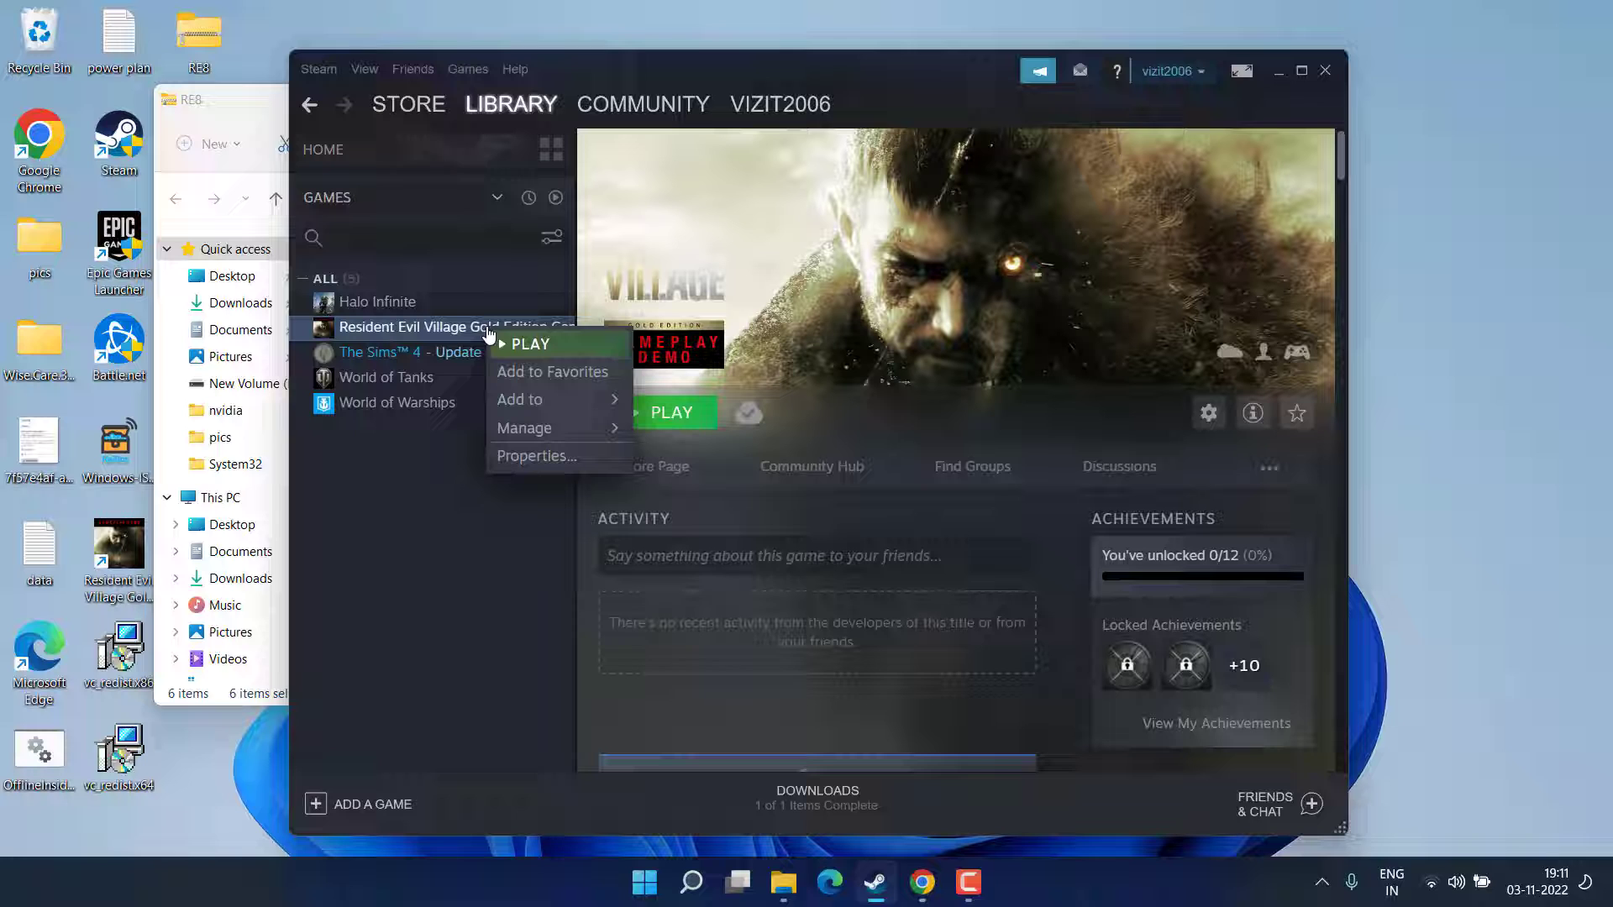
pyautogui.moveTo(527, 429)
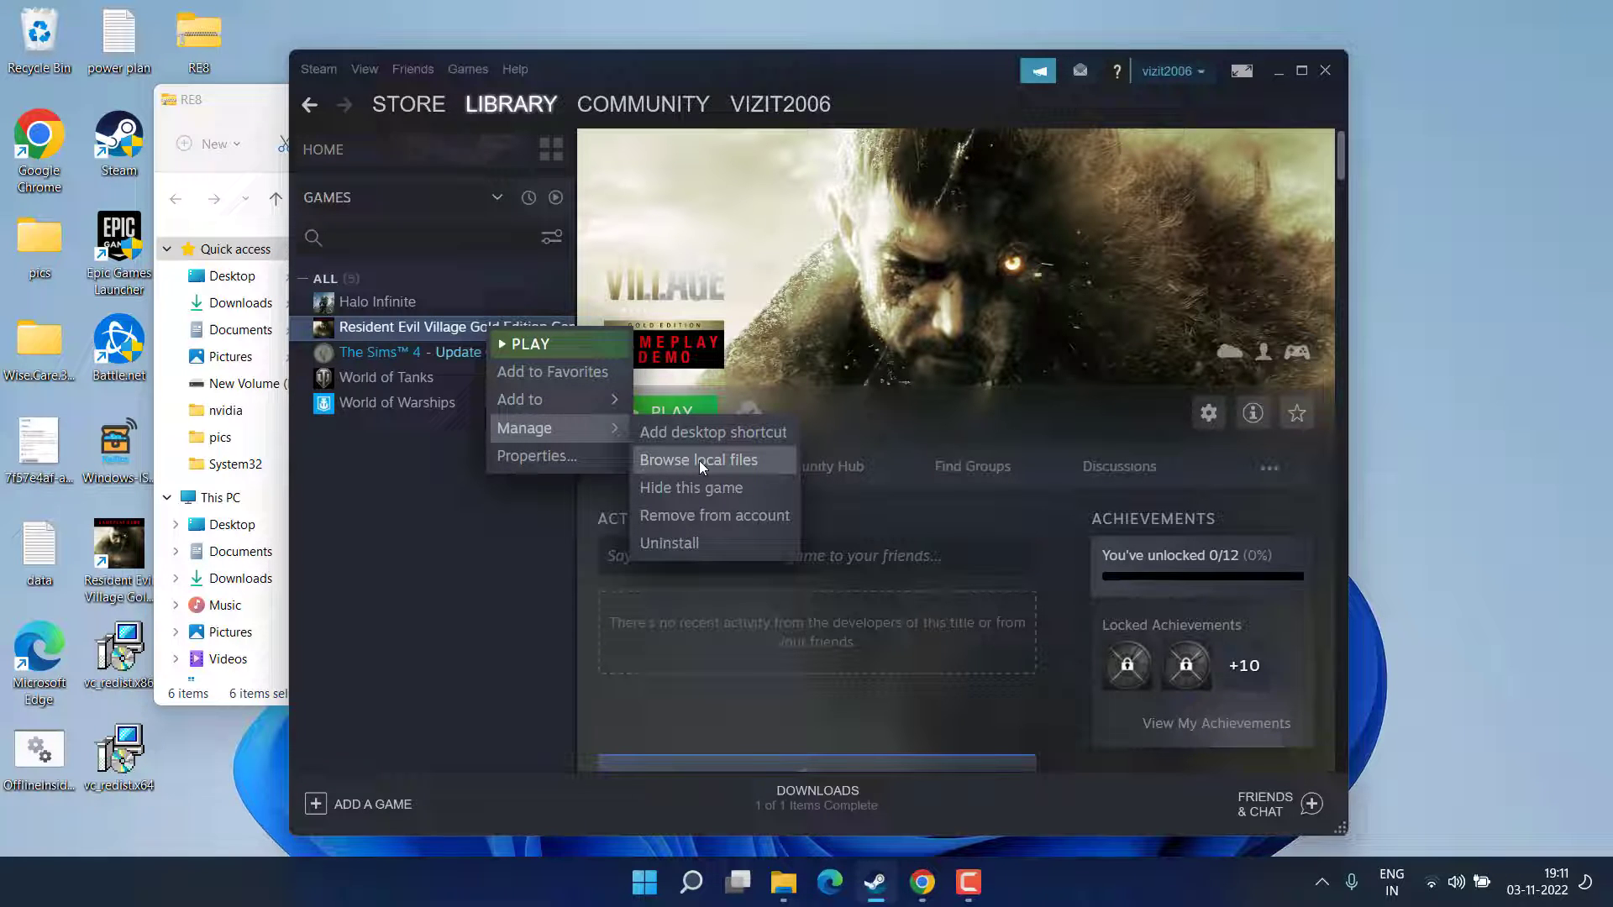
pyautogui.click(735, 462)
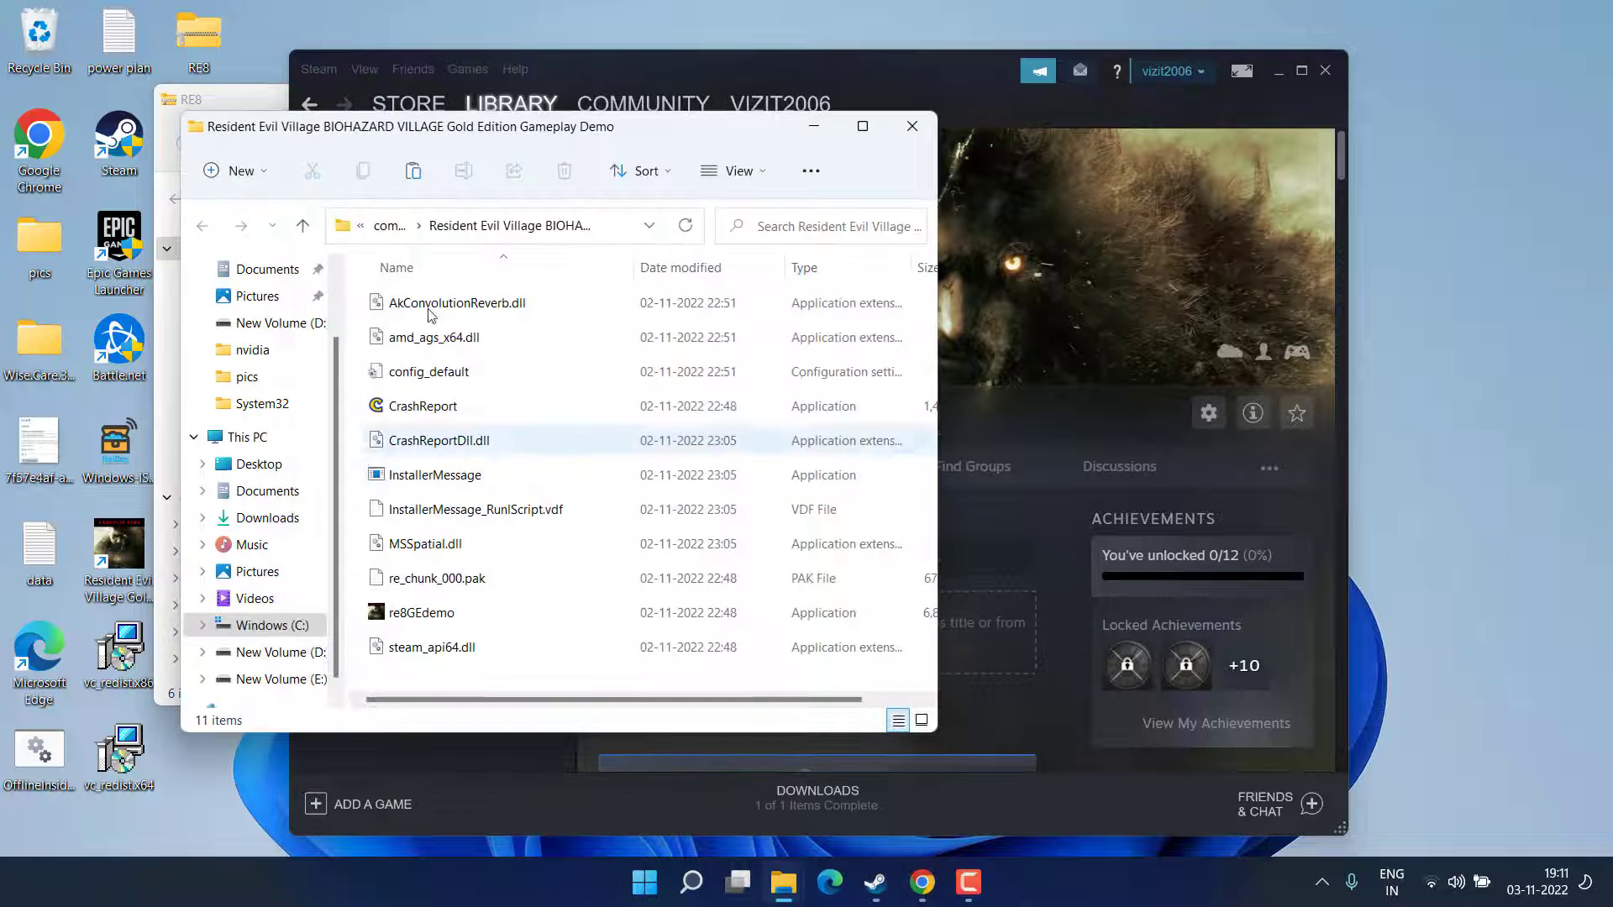
# Step: Copy the six REFramework RE8 files into the Resident Evil Village game folder
pyautogui.moveTo(470, 126); pyautogui.dragTo(831, 89)
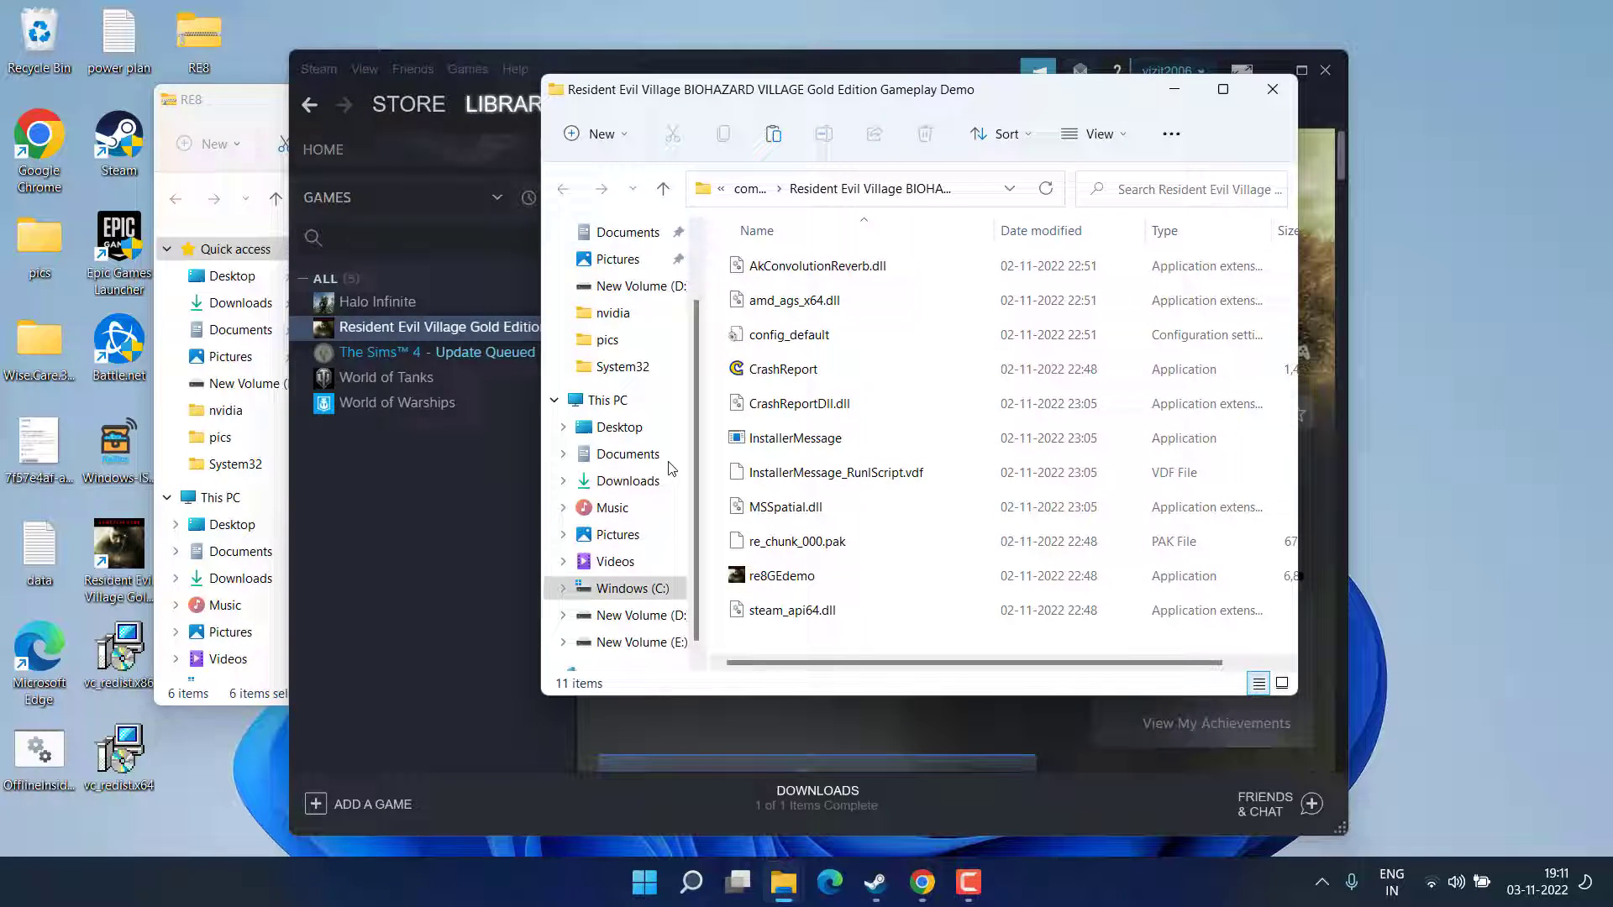
pyautogui.moveTo(216, 102); pyautogui.dragTo(328, 97)
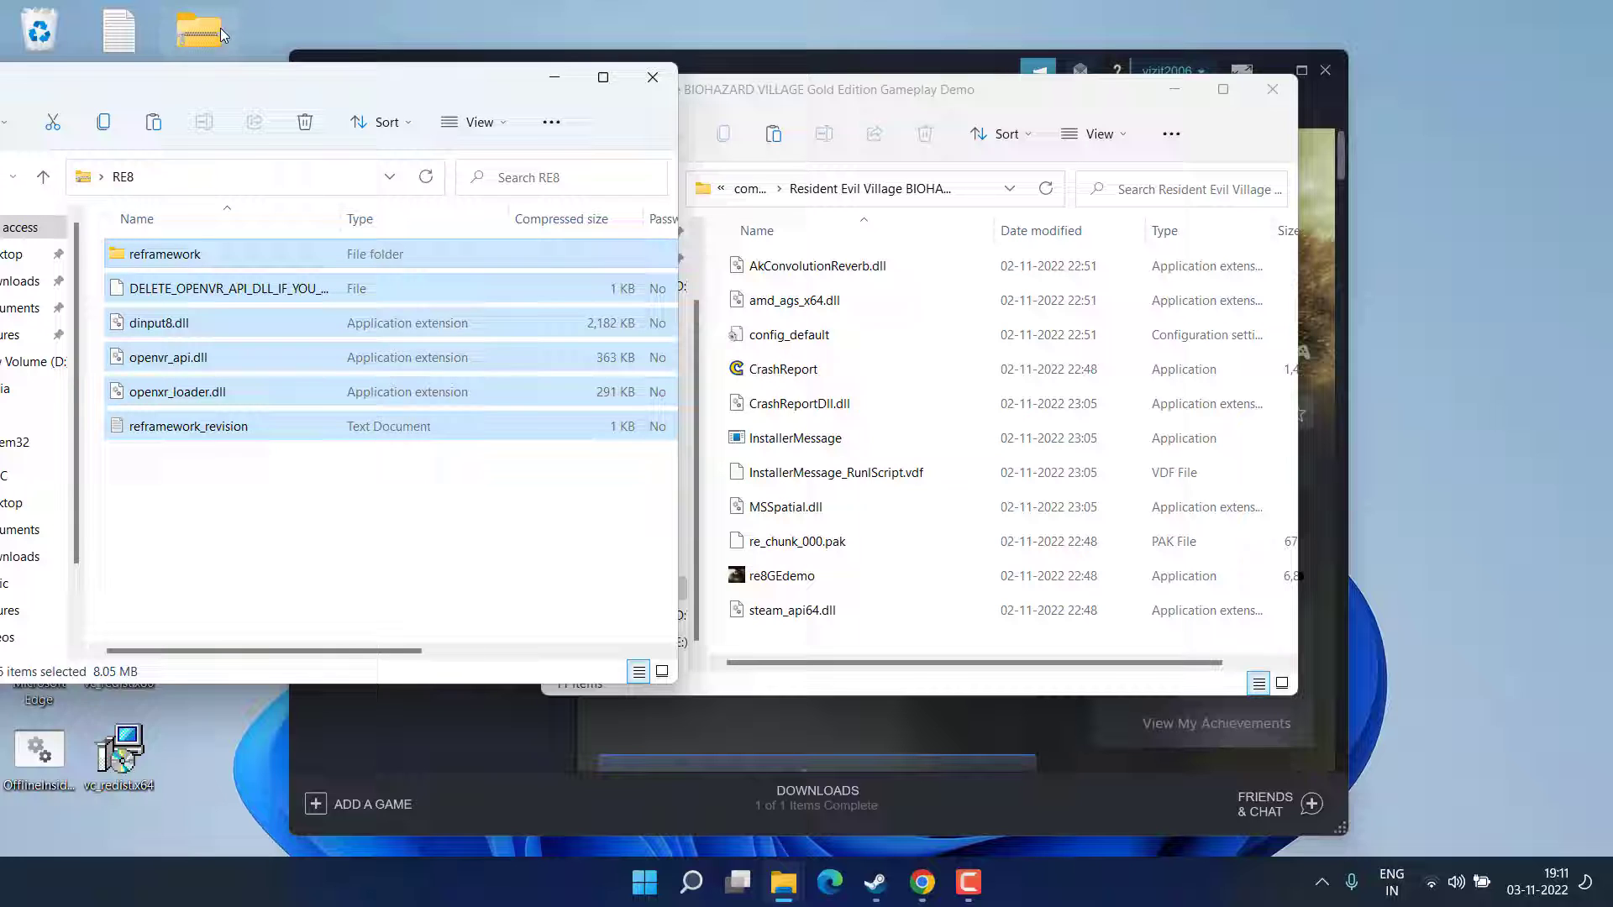
pyautogui.rightClick(171, 264)
pyautogui.click(220, 358)
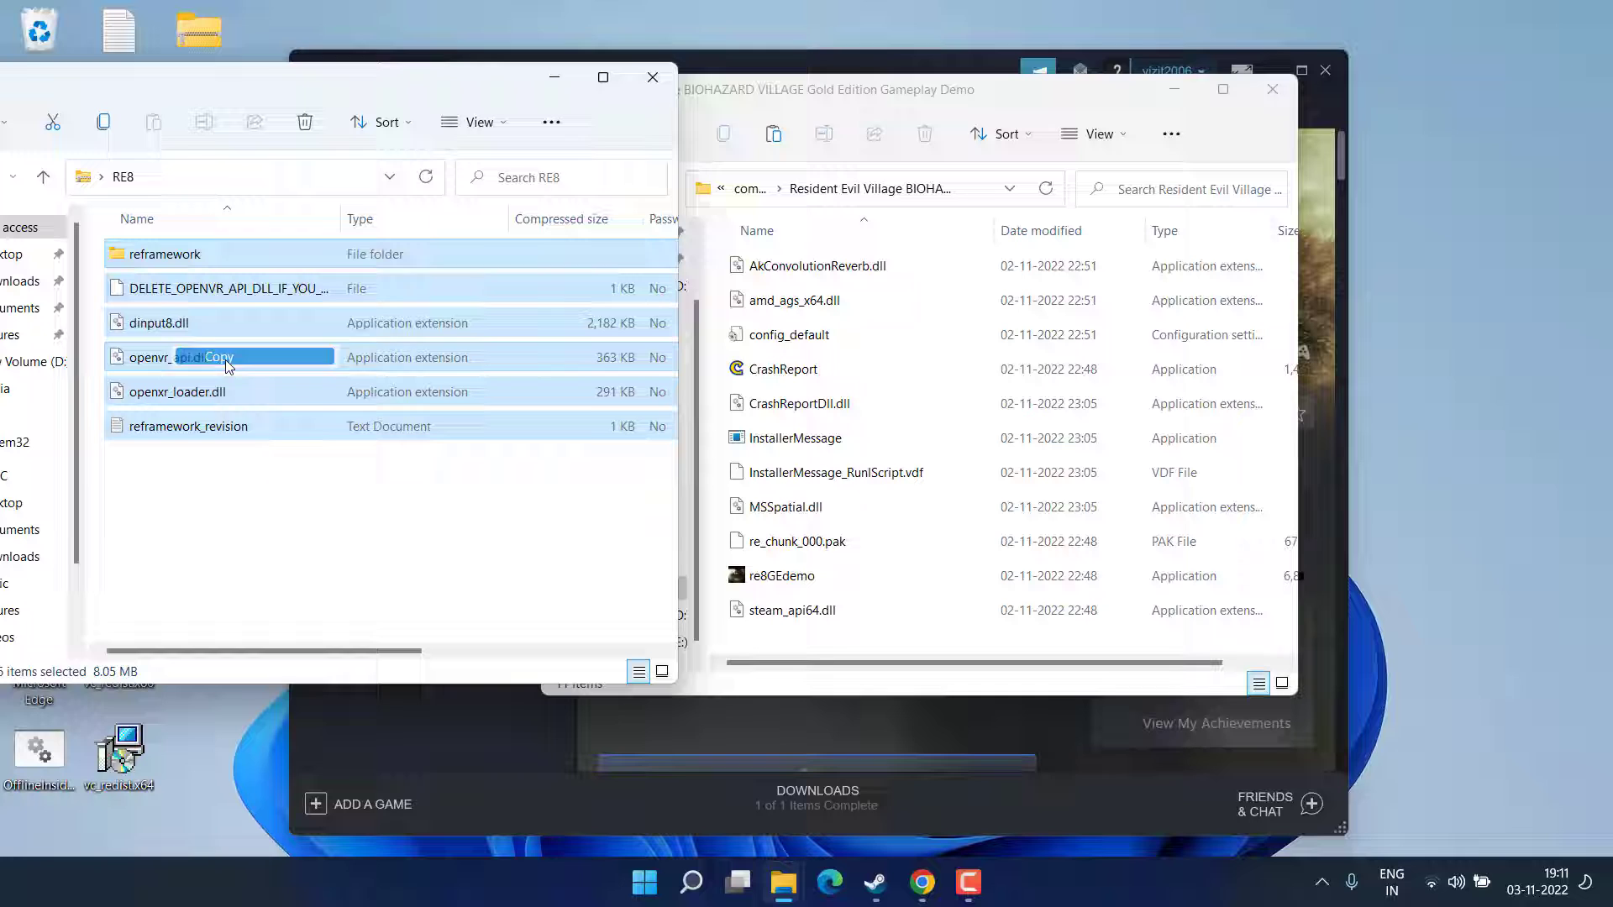
pyautogui.click(799, 403)
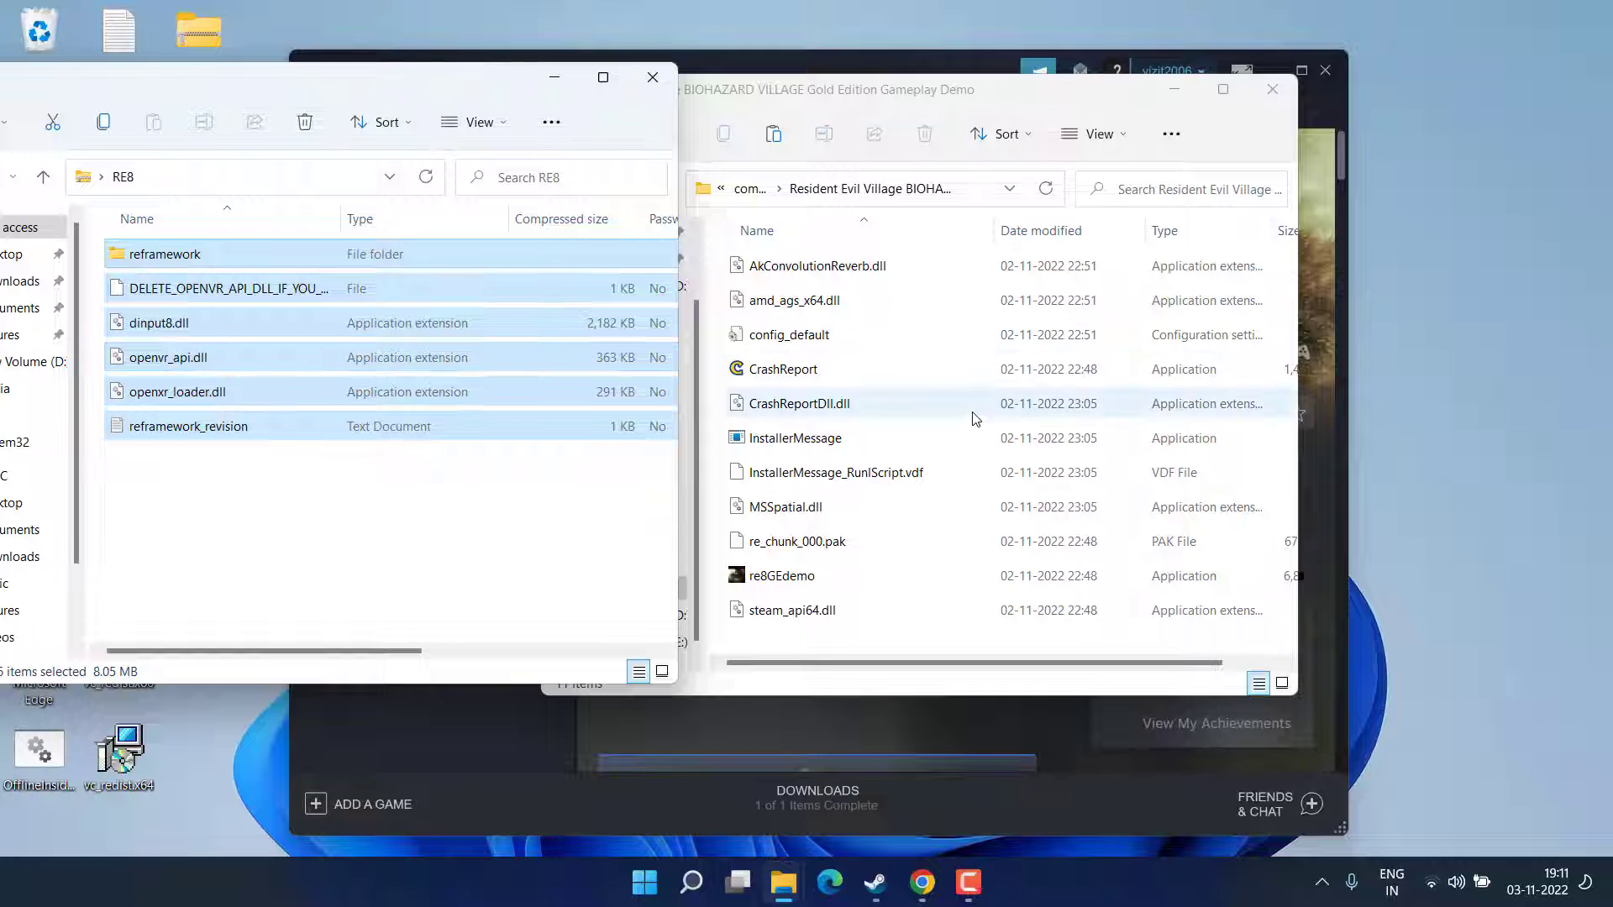
pyautogui.rightClick(945, 639)
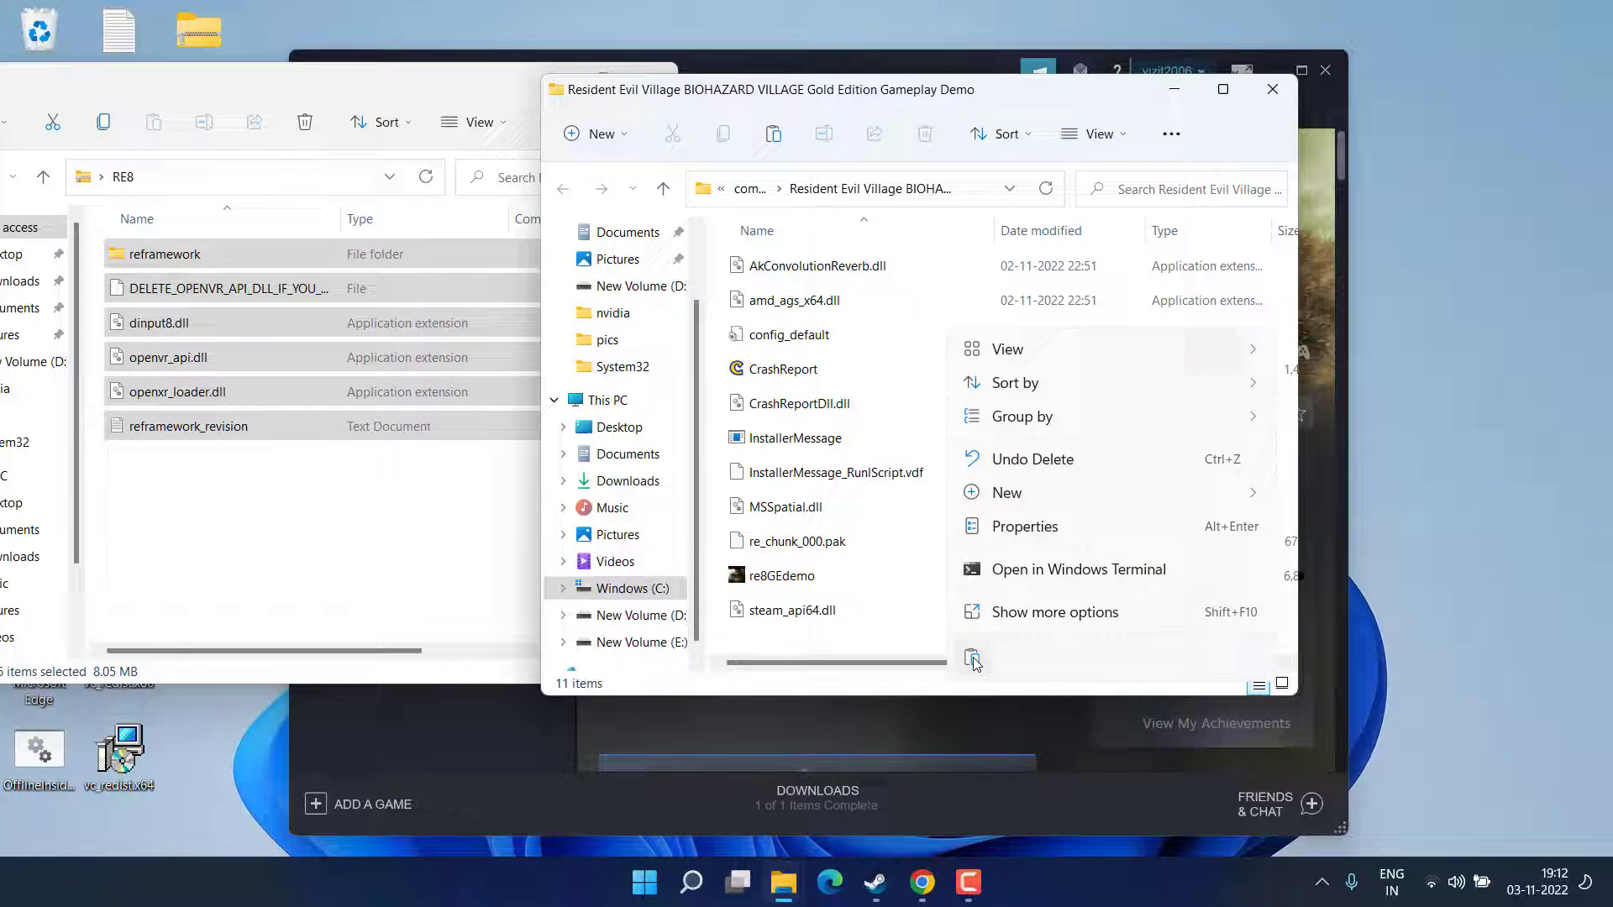
pyautogui.click(972, 657)
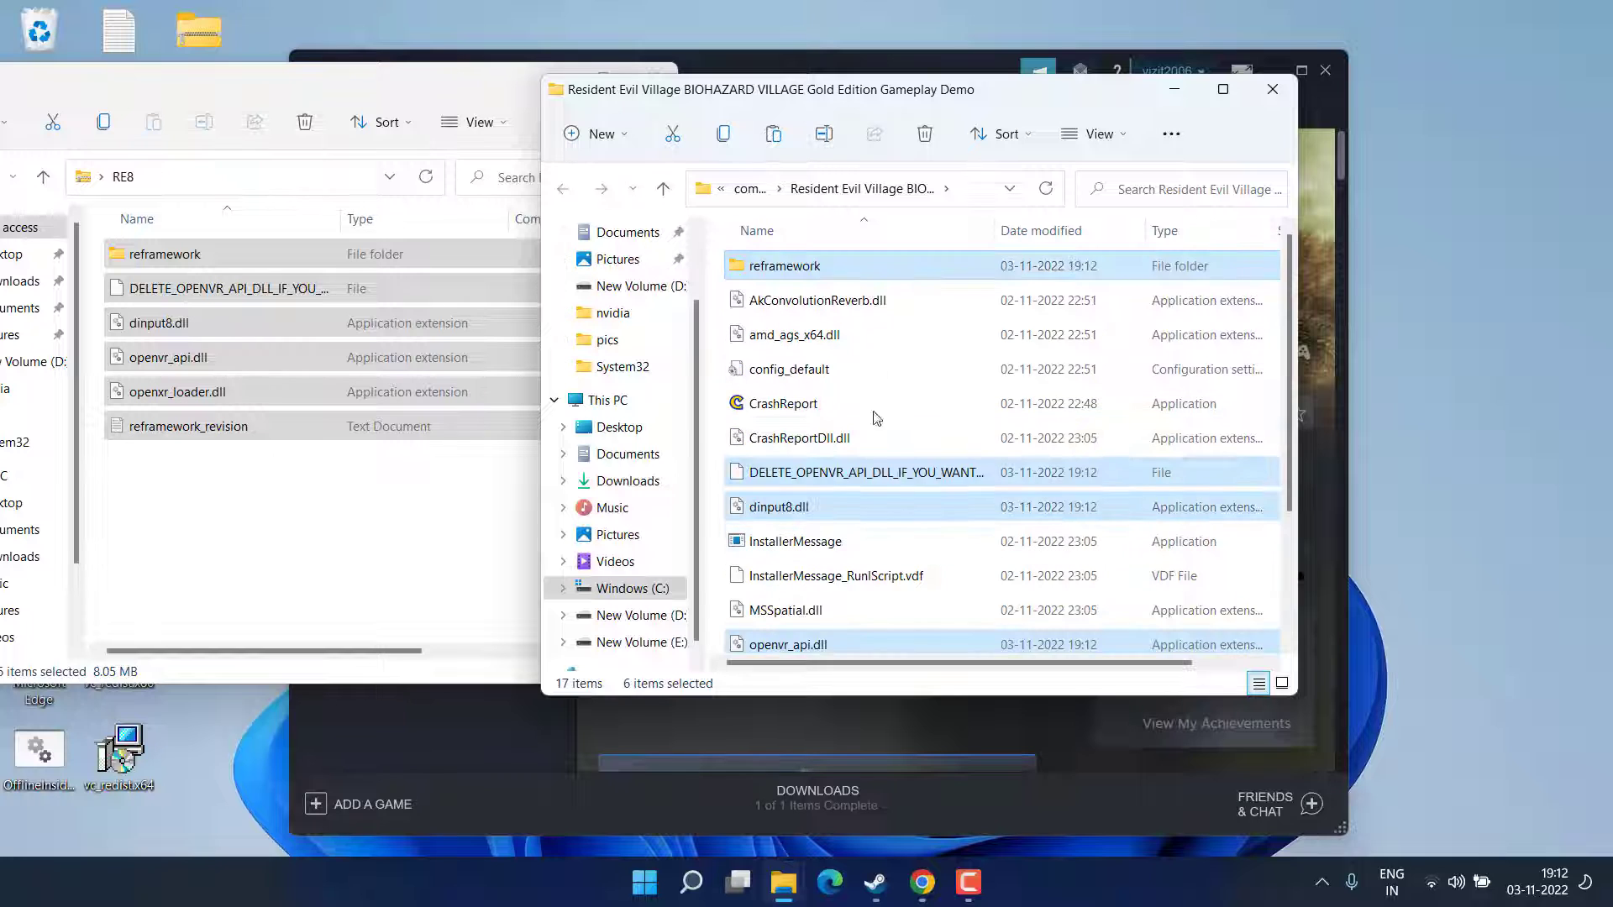
# Step: Delete openvr_api.dll and openxr_loader.dll from the game folder, then close that window
pyautogui.scroll(-2, 925, 432)
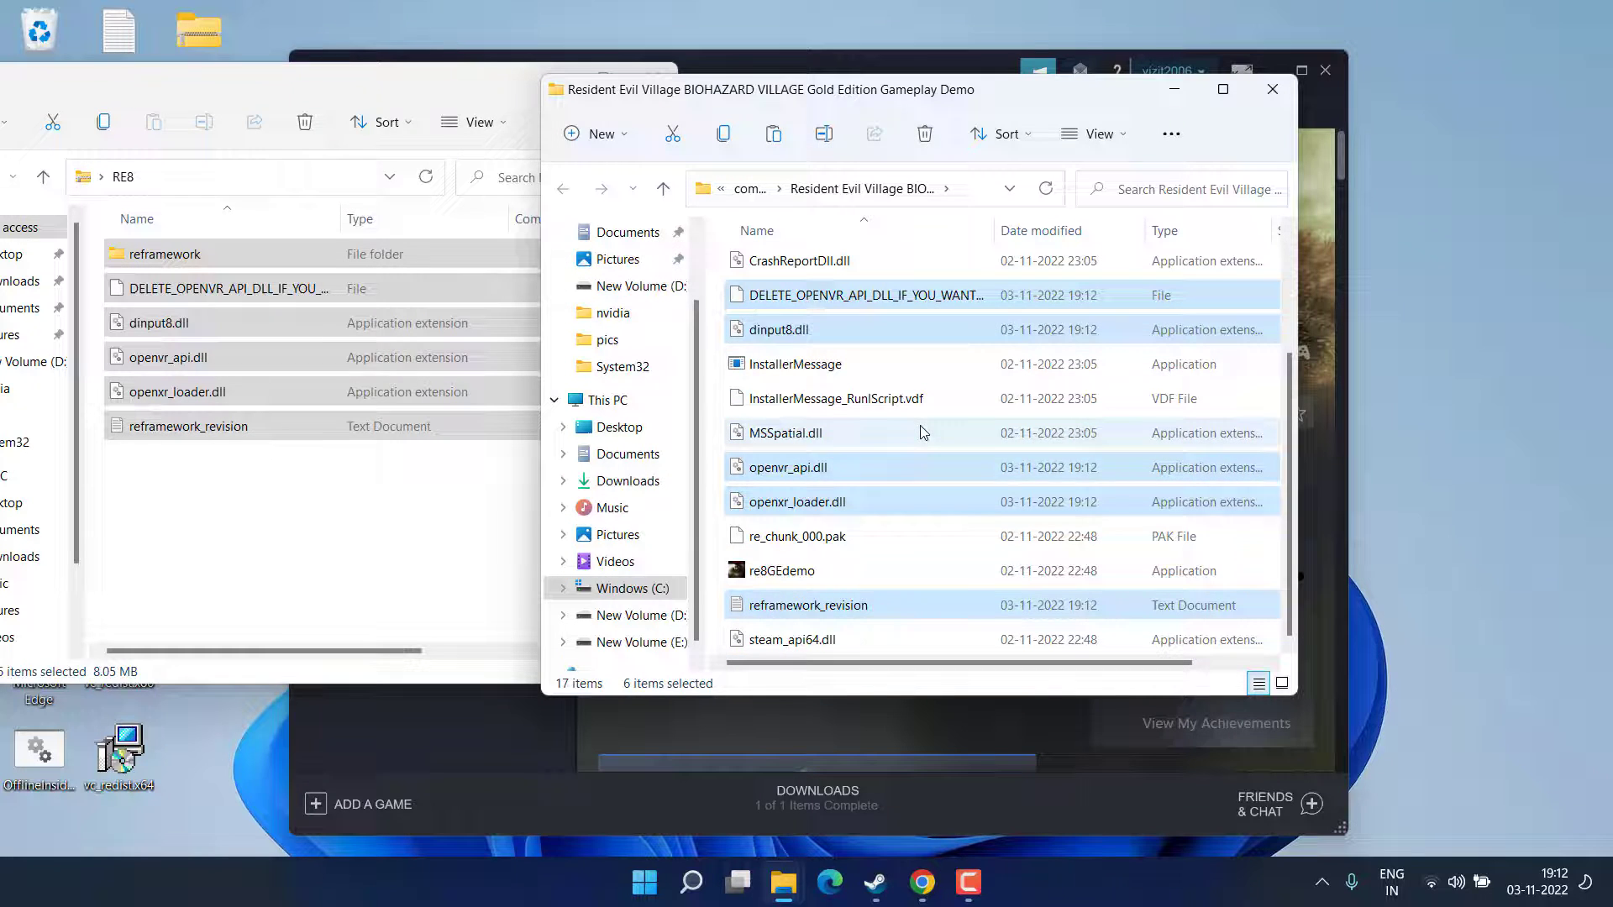
pyautogui.click(803, 479)
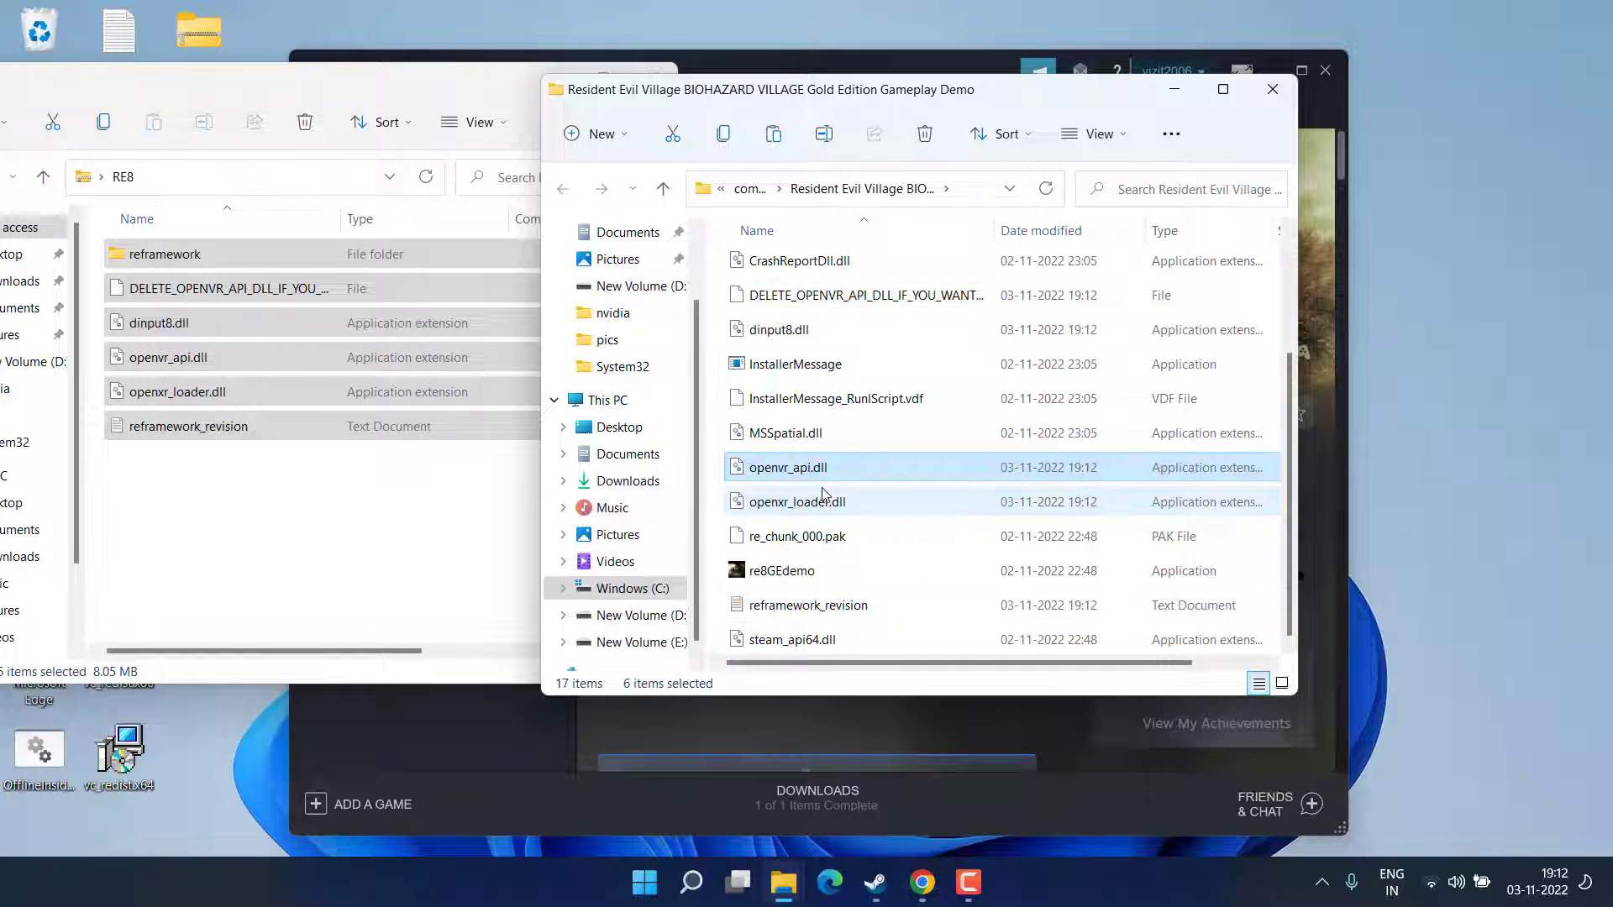
pyautogui.keyDown('ctrl'); pyautogui.click(781, 504); pyautogui.keyUp('ctrl')
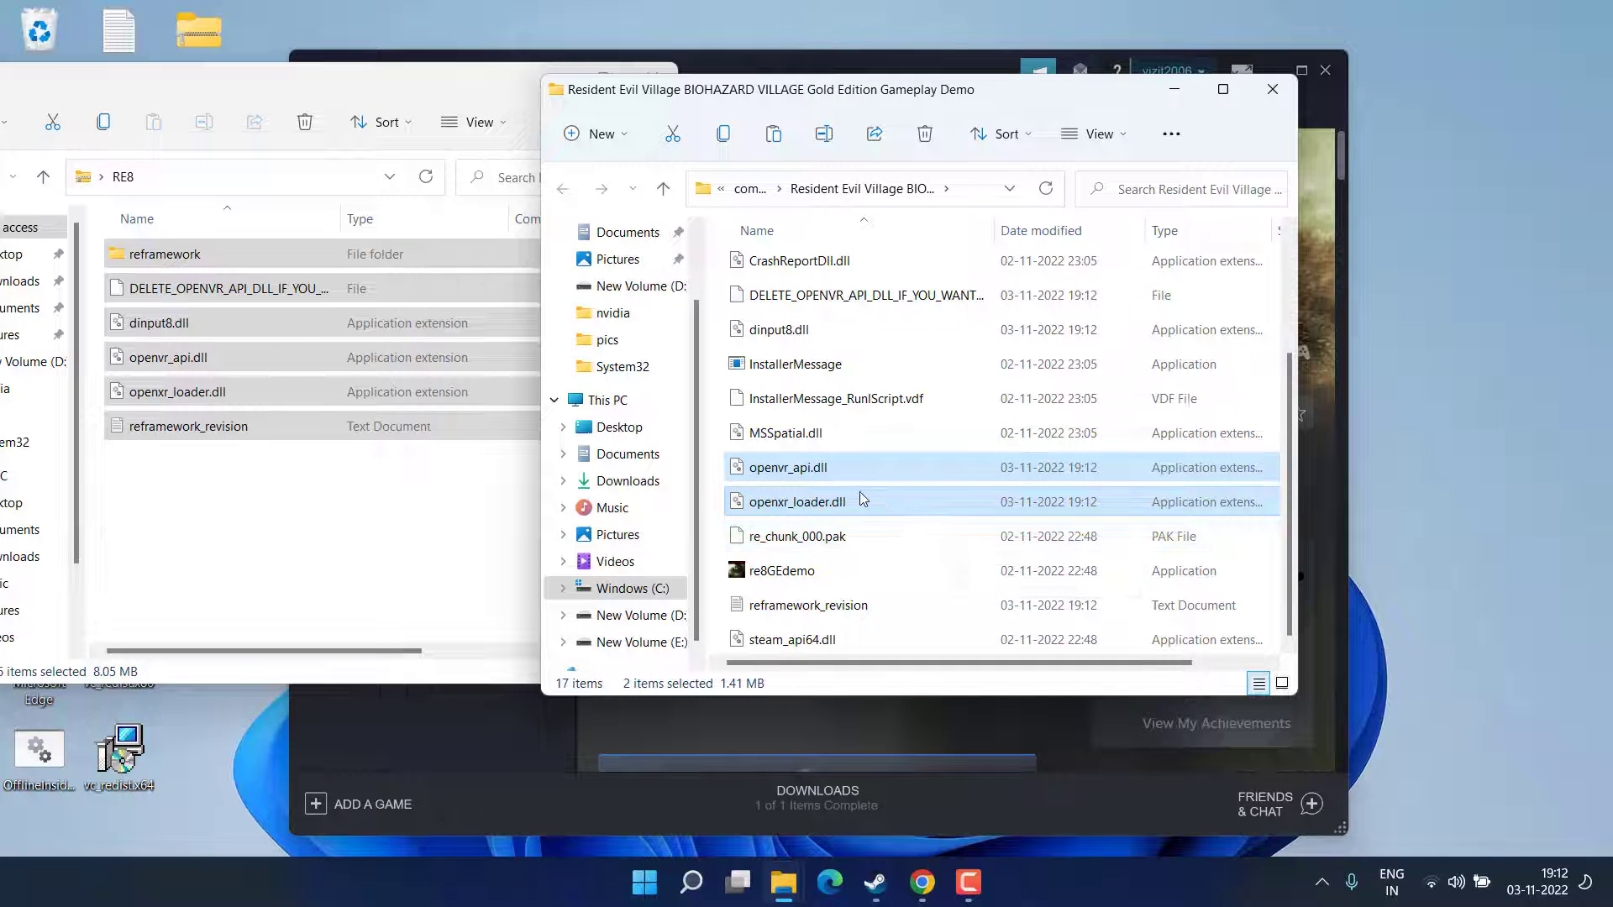
pyautogui.rightClick(836, 473)
pyautogui.click(1032, 495)
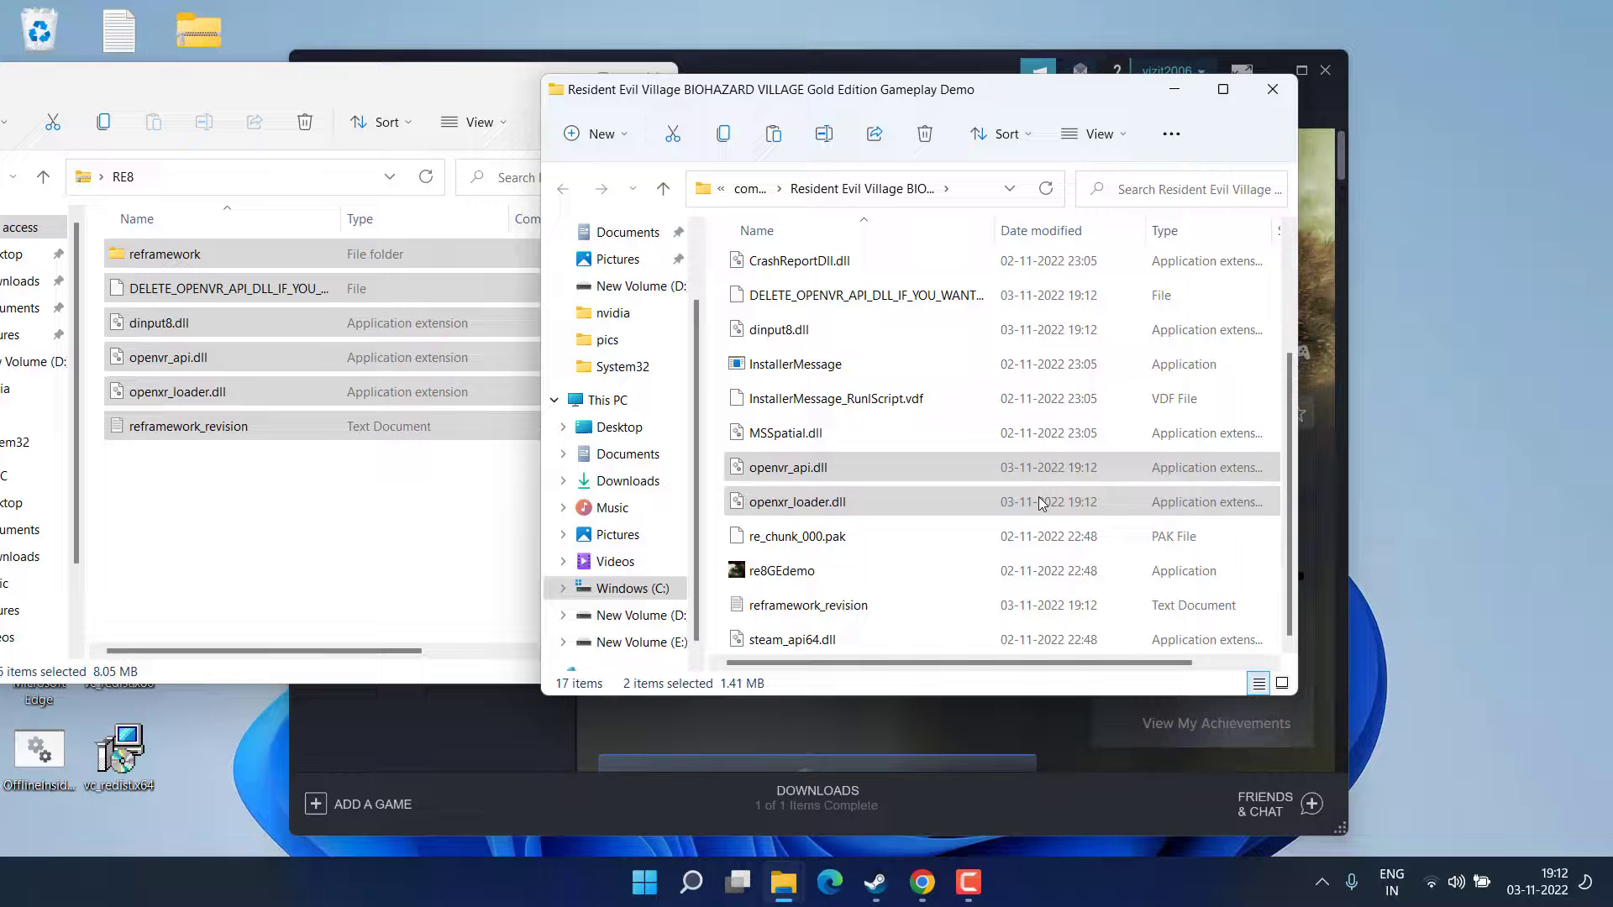
pyautogui.click(1272, 89)
# Step: Close the RE8 folder window and the Steam window, leaving just the desktop
pyautogui.click(644, 84)
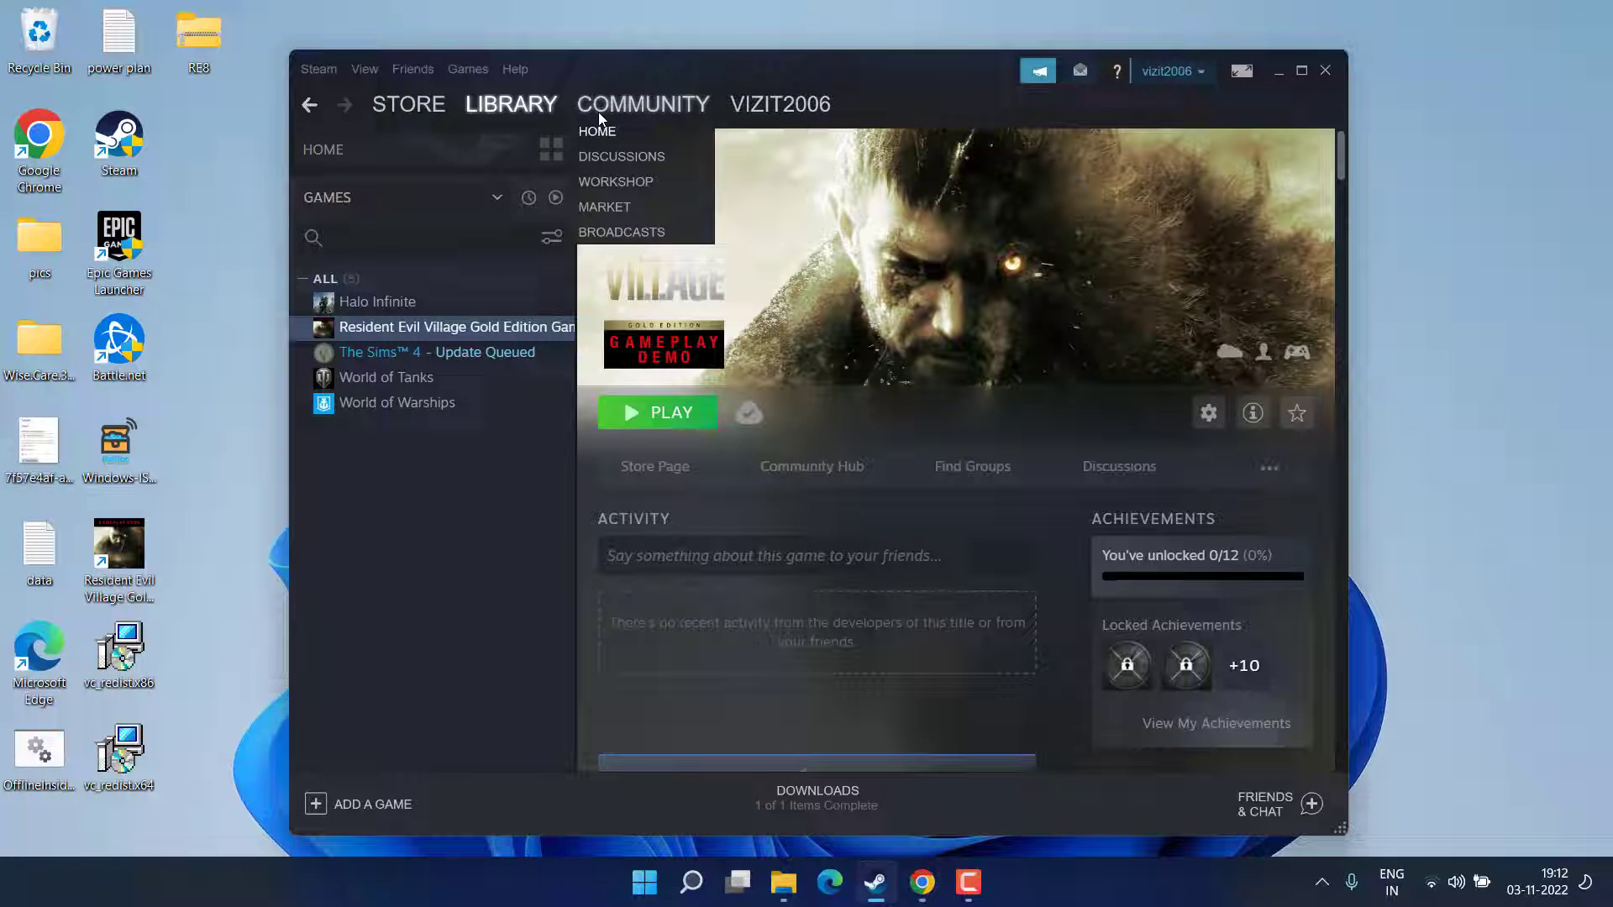
pyautogui.click(1327, 71)
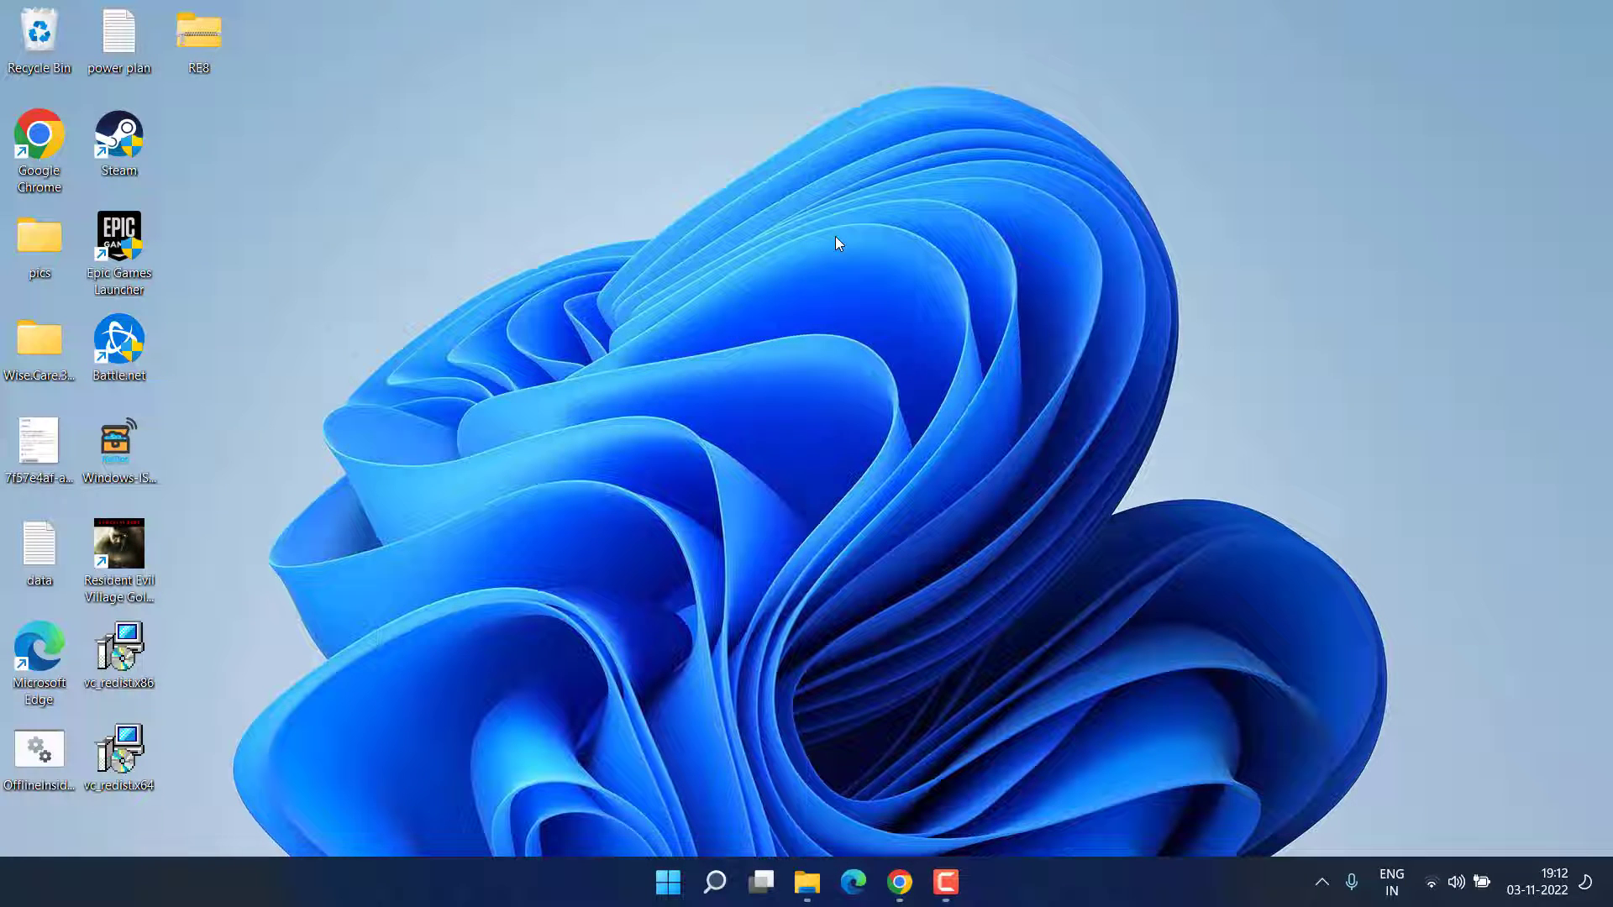